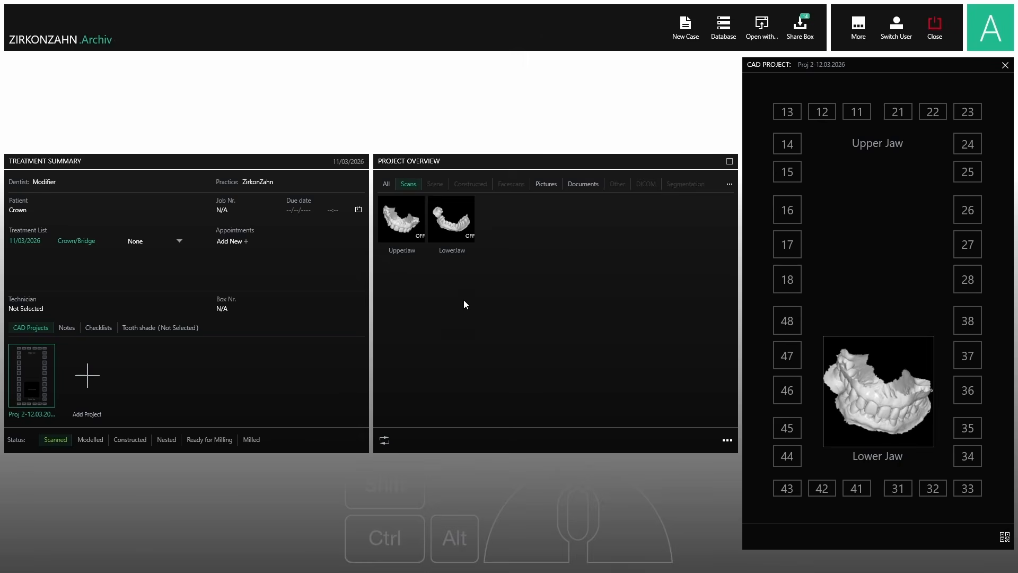
Preview the upper and lower jaw scans together and rotate them for inspection
{"action": "left_click", "coordinate": [402, 221]}
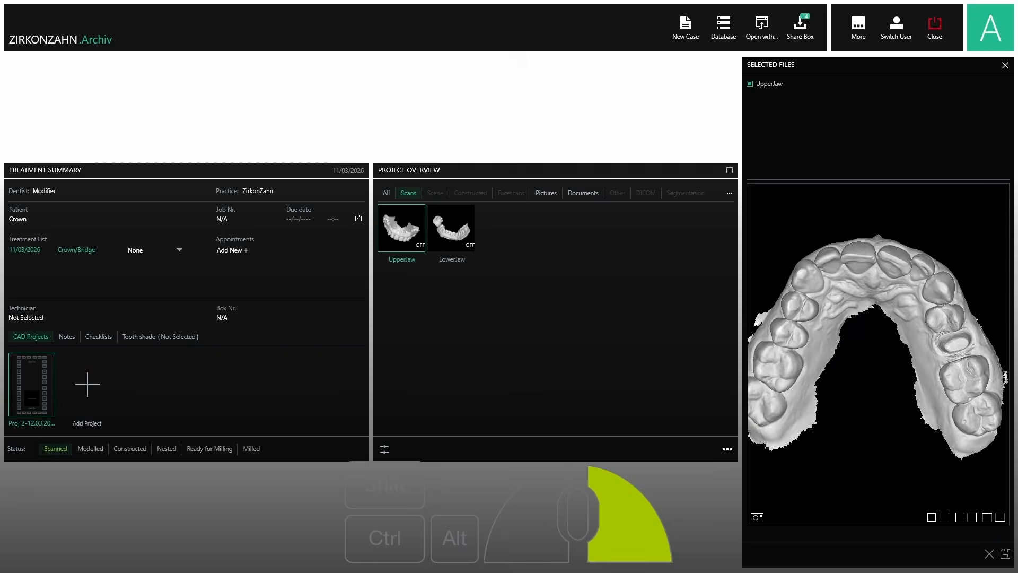
{"action": "left_click", "coordinate": [436, 232]}
{"action": "right_click_drag", "start_coordinate": [859, 271], "coordinate": [860, 233]}
{"action": "left_click", "coordinate": [536, 289]}
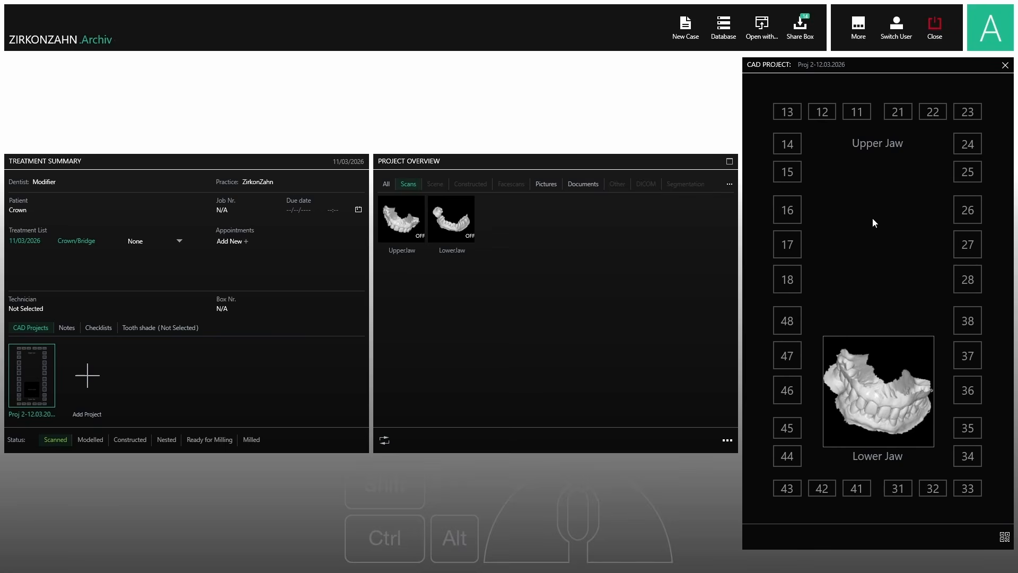
Assign tooth 25 an anatomic Resin crown and tooth 36 the antagonist, then confirm
{"action": "left_click", "coordinate": [970, 177]}
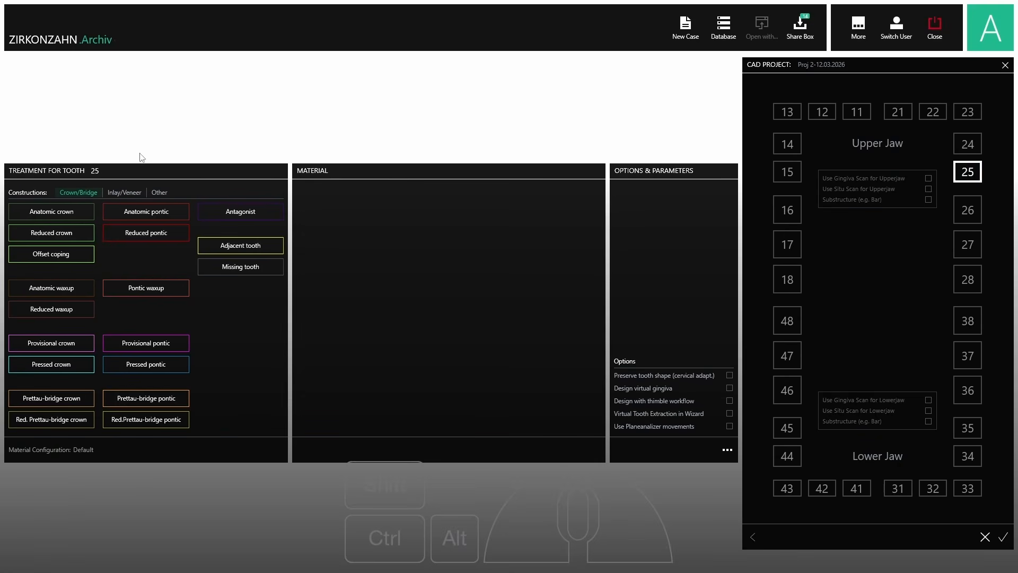
{"action": "left_click", "coordinate": [43, 209]}
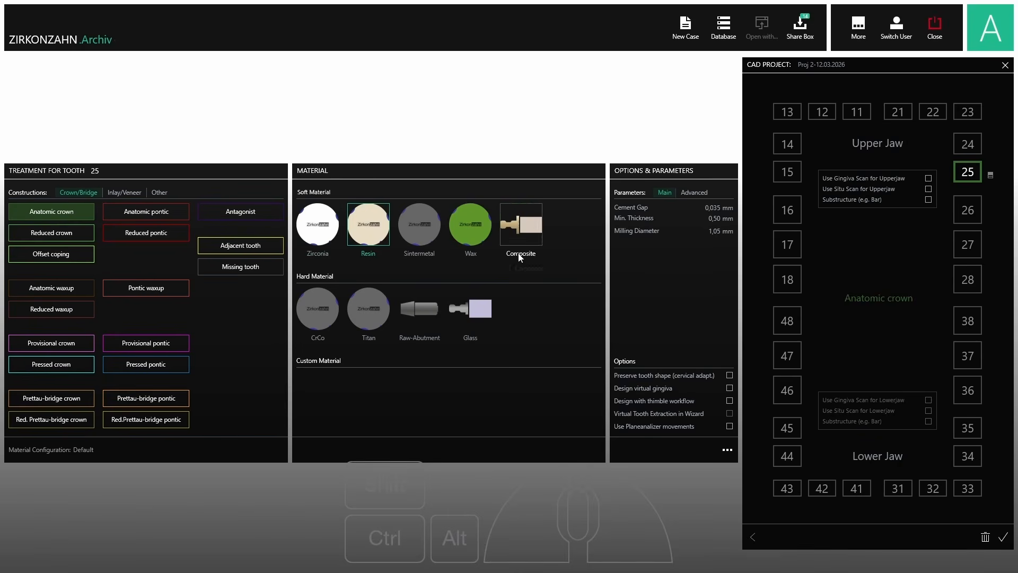
{"action": "left_click", "coordinate": [368, 227]}
{"action": "left_click", "coordinate": [968, 390]}
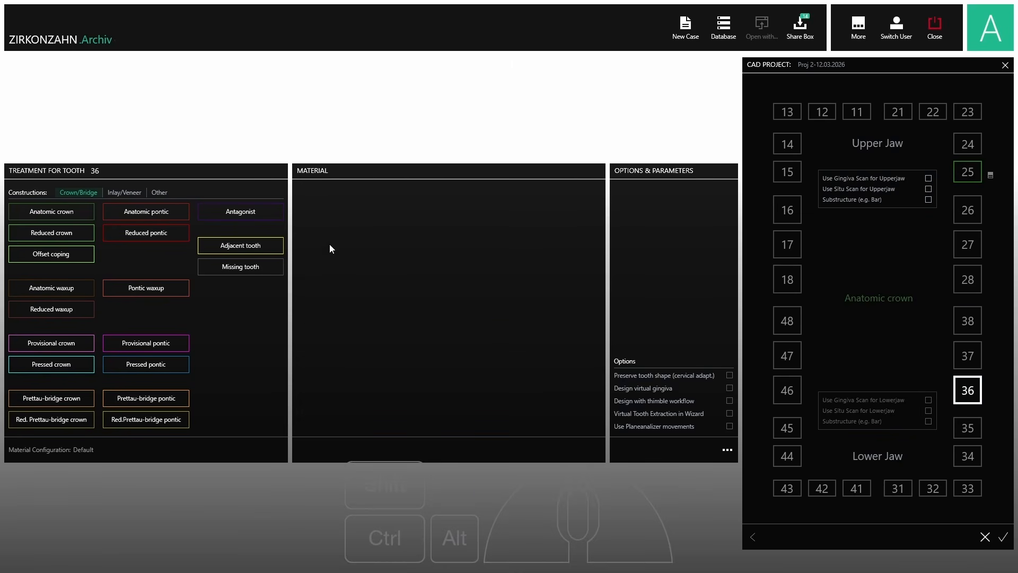
{"action": "left_click", "coordinate": [234, 212]}
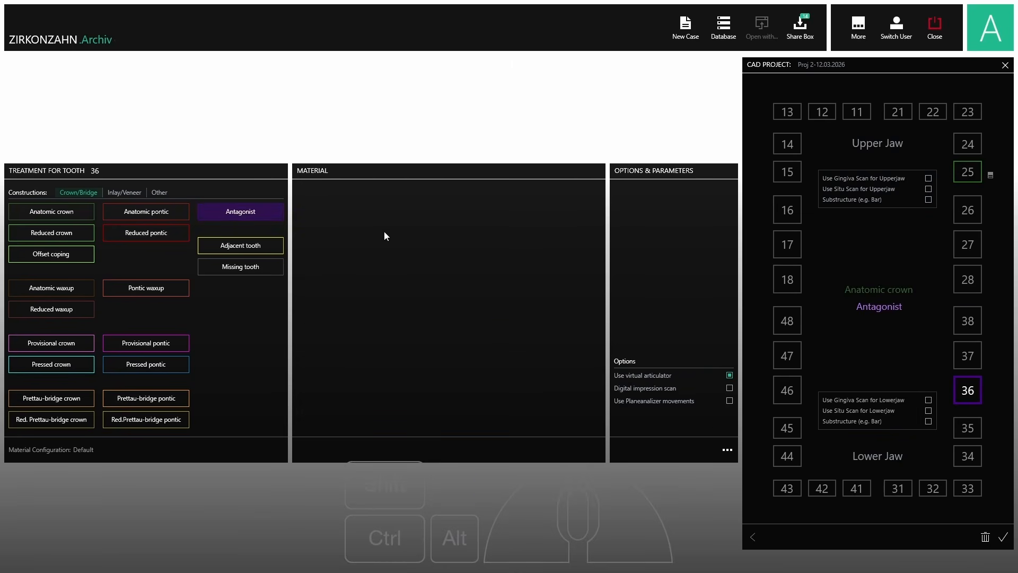
{"action": "left_click", "coordinate": [1003, 538]}
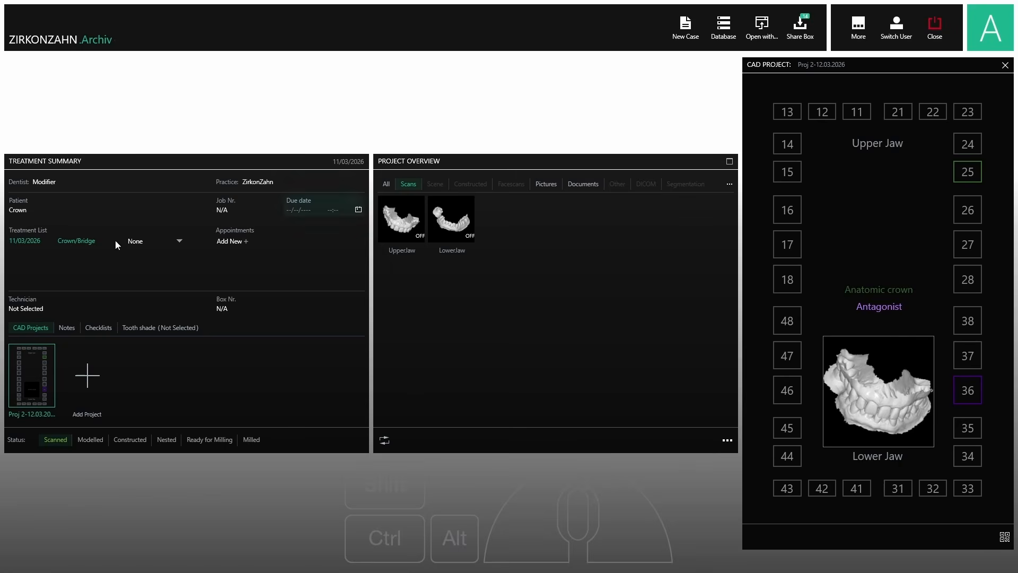
{"action": "left_click", "coordinate": [757, 39]}
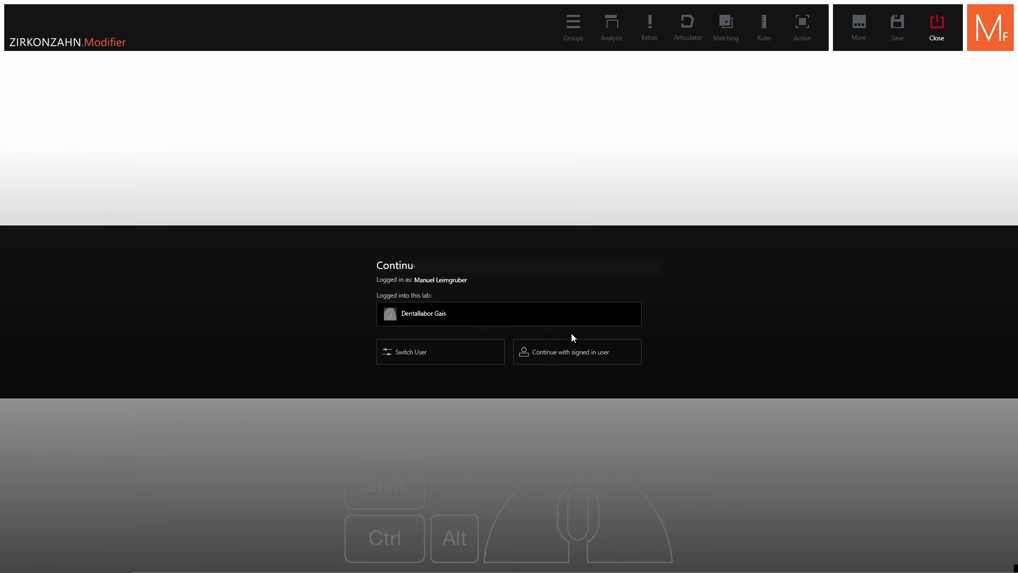
Continue as the signed-in user and open the scans with the Modifier licence
{"action": "left_click", "coordinate": [555, 356]}
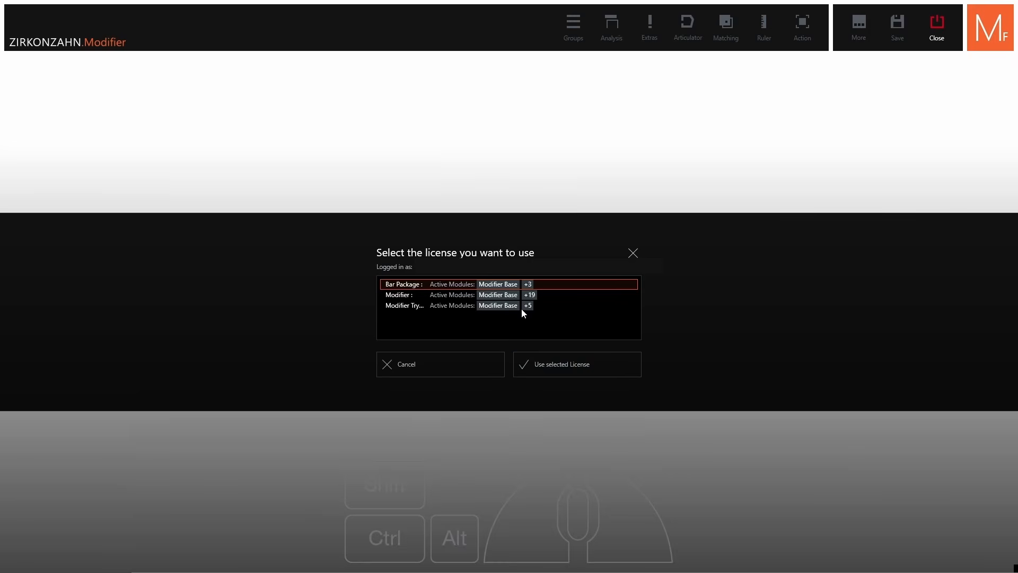
{"action": "left_click", "coordinate": [516, 297]}
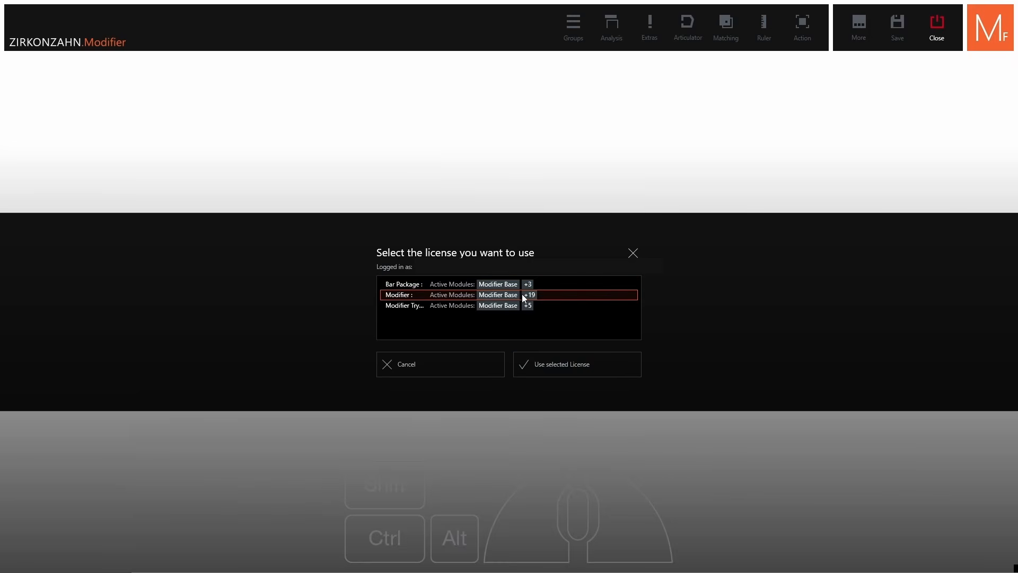
{"action": "left_click", "coordinate": [562, 367]}
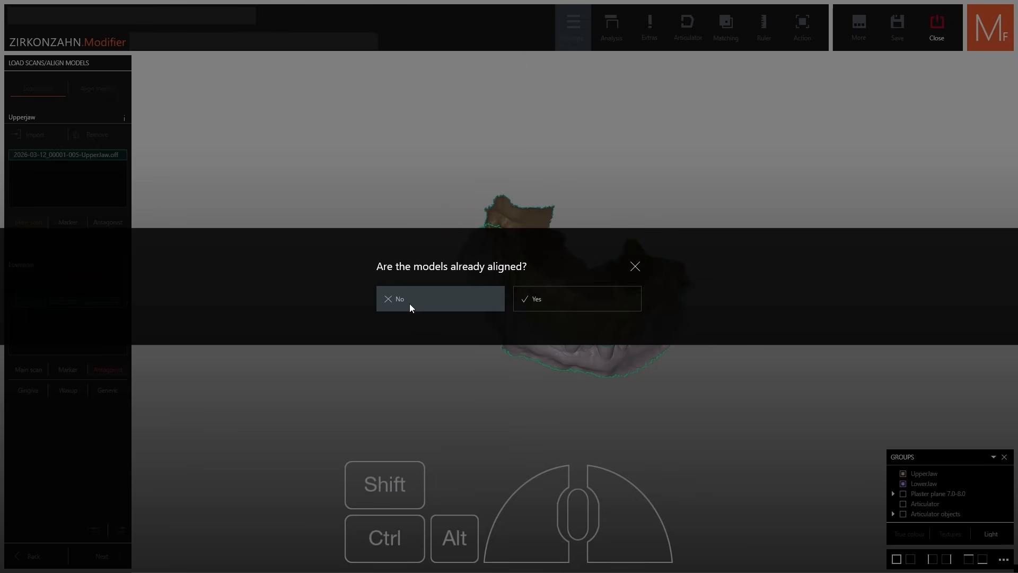
Answer No to 'models already aligned' and nudge the upper jaw in the top view
{"action": "left_click", "coordinate": [425, 298]}
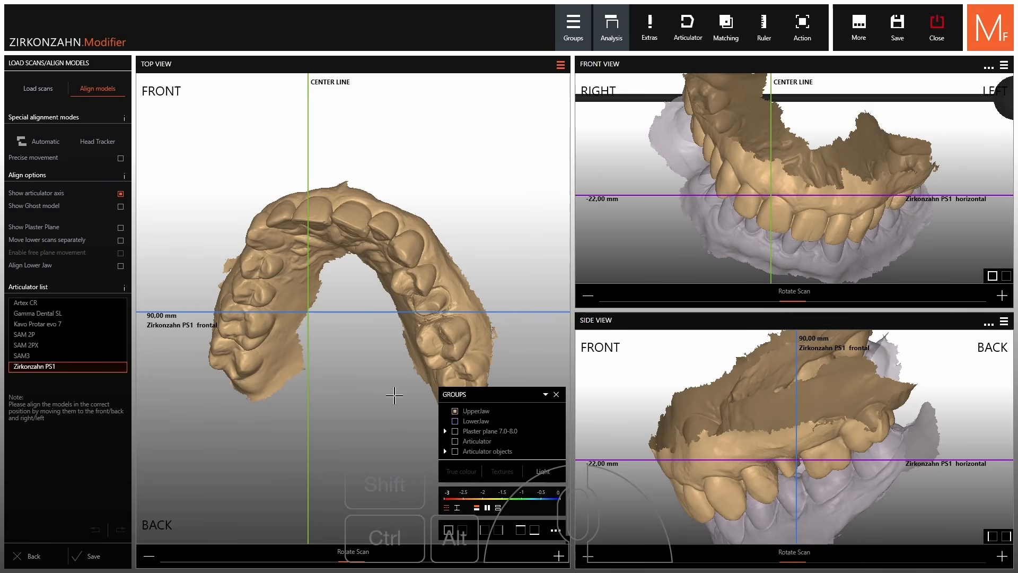
{"action": "left_click_drag", "start_coordinate": [408, 268], "coordinate": [405, 265]}
{"action": "scroll", "coordinate": [905, 375], "scroll_direction": "down", "scroll_amount": 5}
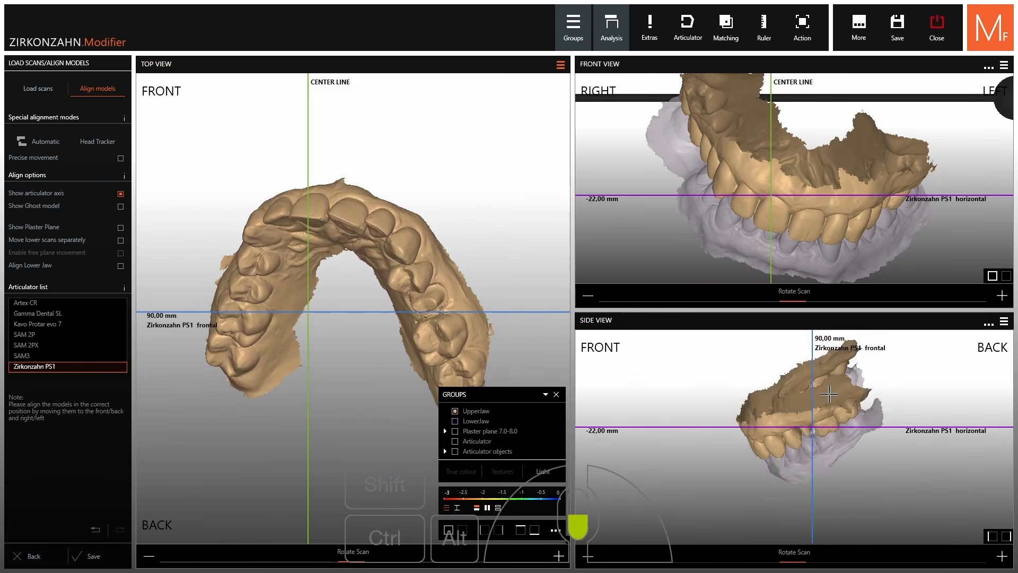
Show the articulator in the side view and frame it around the jaws
{"action": "left_click", "coordinate": [1005, 323]}
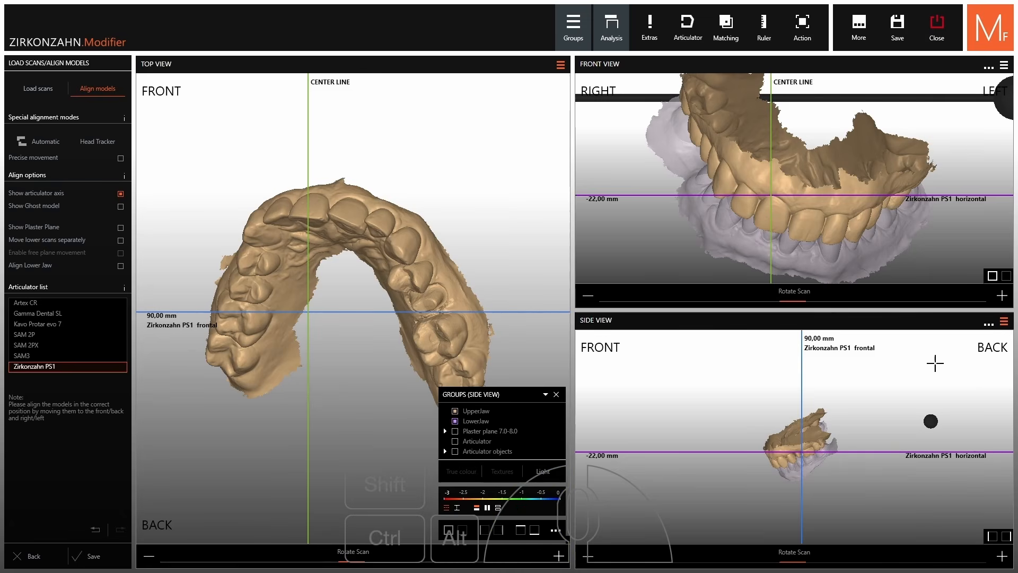
{"action": "left_click", "coordinate": [454, 442]}
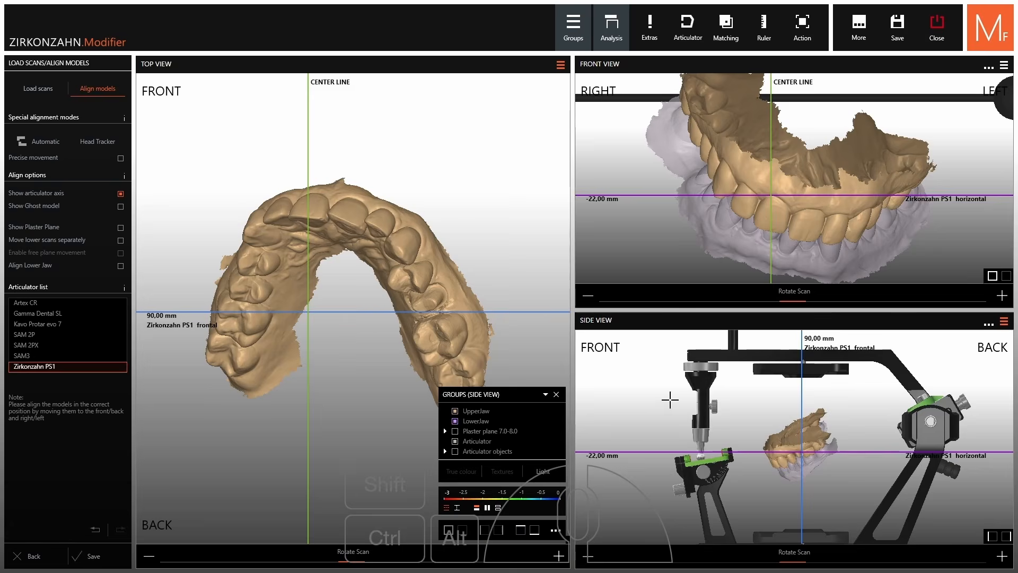
{"action": "scroll", "coordinate": [667, 401], "scroll_direction": "down", "scroll_amount": 1}
{"action": "mouse_move", "coordinate": [667, 400]}
{"action": "left_mouse_down"}
{"action": "mouse_move", "coordinate": [664, 380]}
{"action": "mouse_move", "coordinate": [661, 400]}
{"action": "left_mouse_up"}
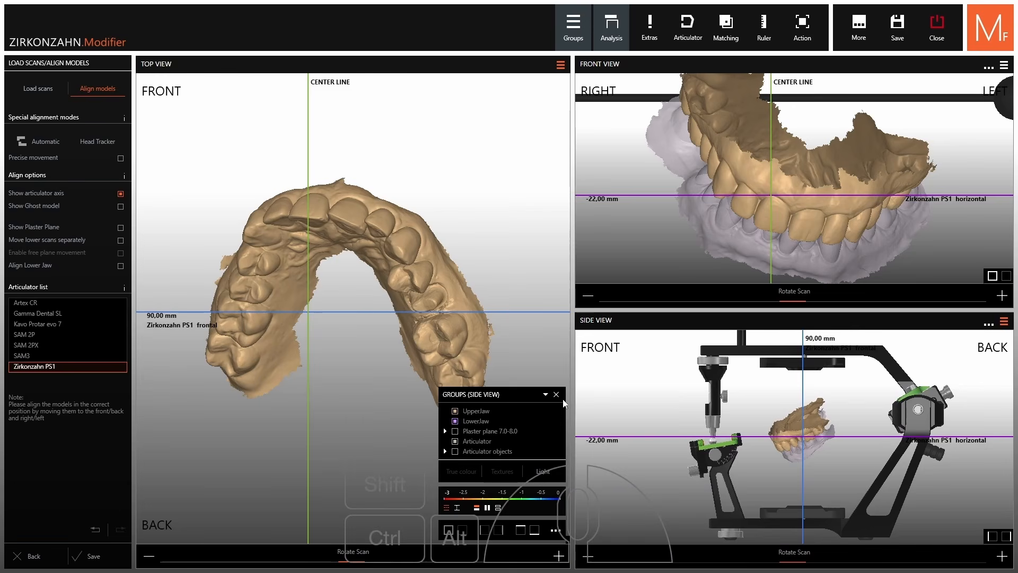
{"action": "left_click", "coordinate": [546, 395]}
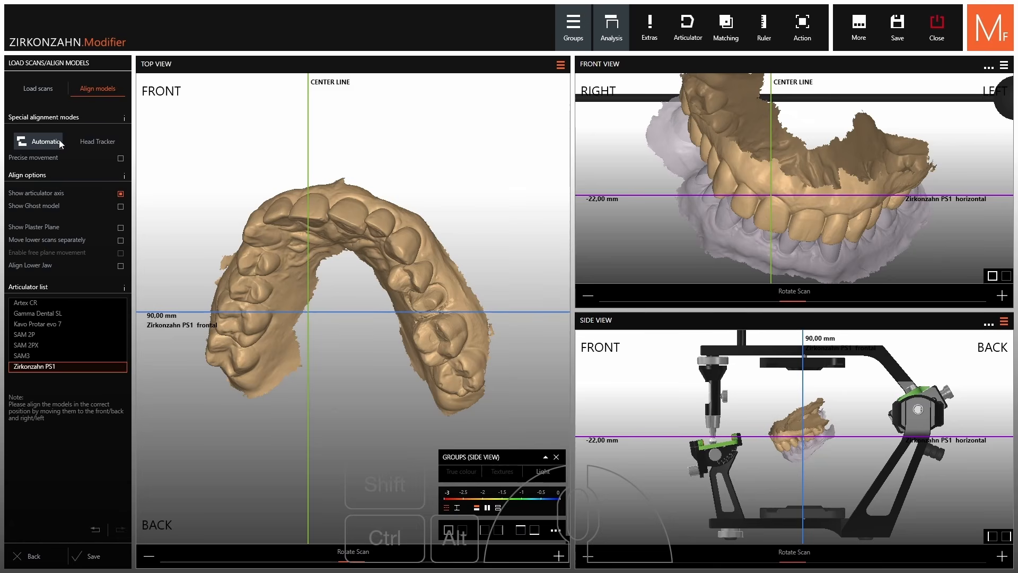
Auto-align the jaw scans and show the articulator again in the side view
{"action": "left_click", "coordinate": [39, 141]}
{"action": "scroll", "coordinate": [772, 428], "scroll_direction": "down", "scroll_amount": 4}
{"action": "scroll", "coordinate": [773, 427], "scroll_direction": "down", "scroll_amount": 2}
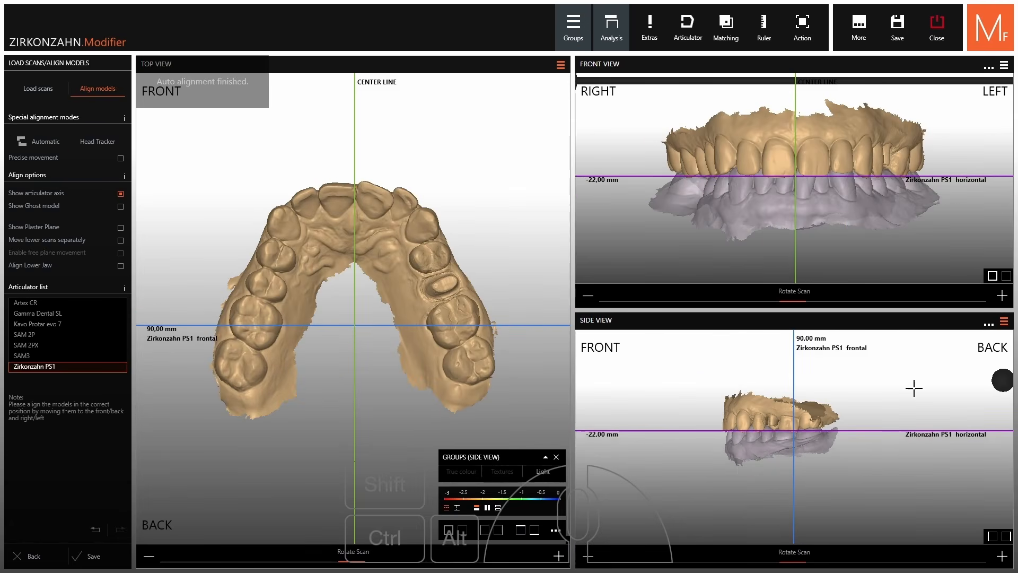
{"action": "left_click", "coordinate": [545, 456]}
{"action": "left_click", "coordinate": [455, 441]}
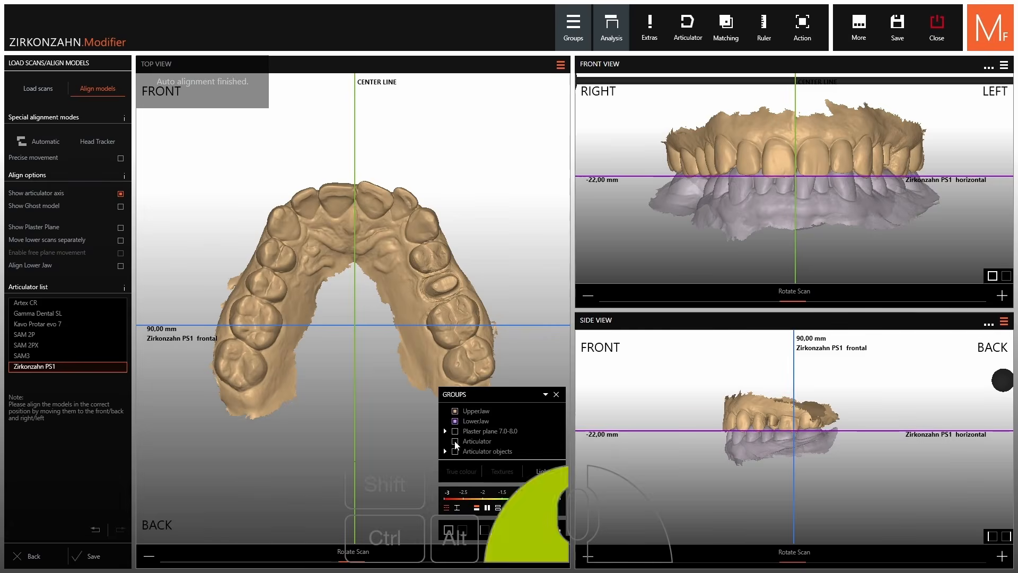
{"action": "scroll", "coordinate": [795, 401], "scroll_direction": "up", "scroll_amount": 2}
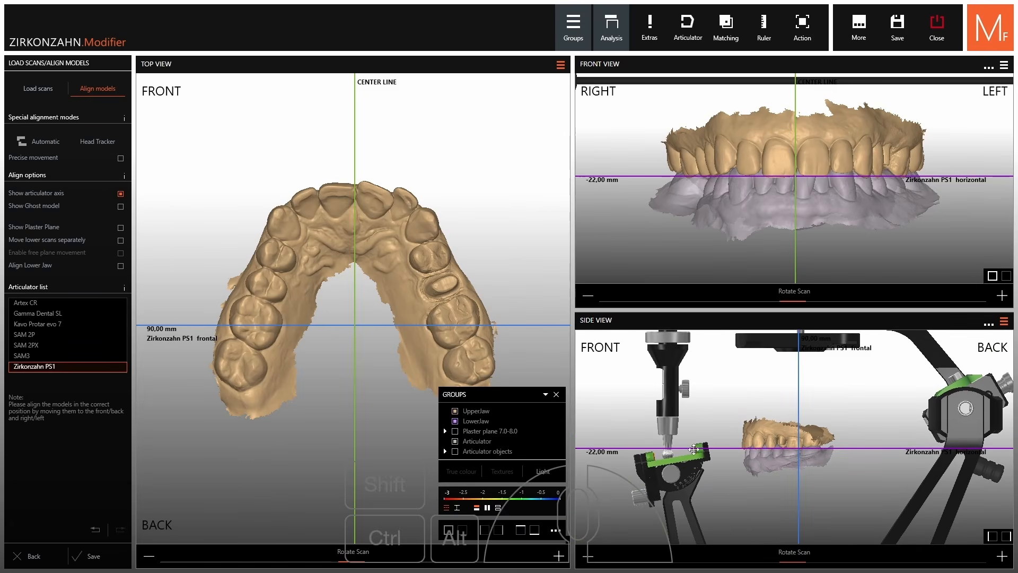
{"action": "left_click", "coordinate": [546, 395]}
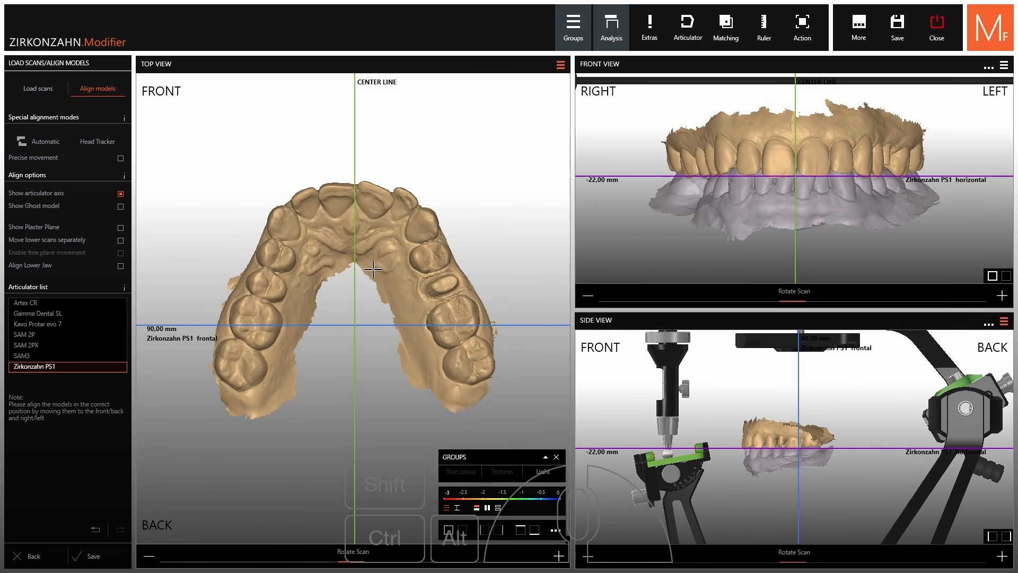
Fine-tune the jaws' shift and tilt in the top, front and side views, then overlay the ghost model
{"action": "scroll", "coordinate": [388, 260], "scroll_direction": "up", "scroll_amount": 3}
{"action": "scroll", "coordinate": [390, 258], "scroll_direction": "down", "scroll_amount": 1}
{"action": "scroll", "coordinate": [385, 219], "scroll_direction": "up", "scroll_amount": 1}
{"action": "left_click_drag", "start_coordinate": [385, 219], "coordinate": [387, 219]}
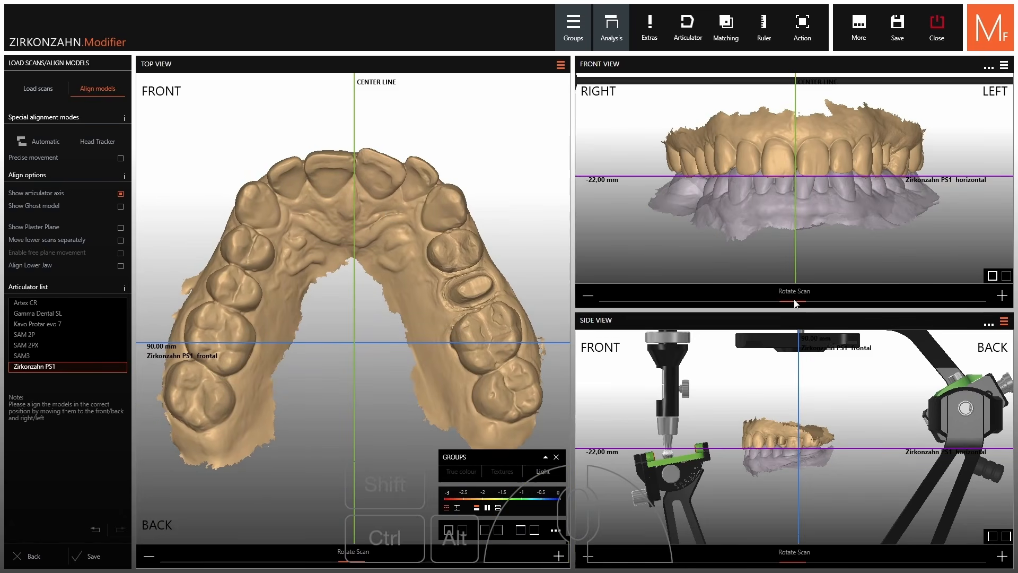
{"action": "left_click_drag", "start_coordinate": [795, 304], "coordinate": [794, 306]}
{"action": "left_click_drag", "start_coordinate": [906, 146], "coordinate": [908, 149], "text": "ctrl"}
{"action": "scroll", "coordinate": [844, 439], "scroll_direction": "up", "scroll_amount": 5}
{"action": "left_click_drag", "start_coordinate": [847, 436], "coordinate": [854, 432], "text": "ctrl"}
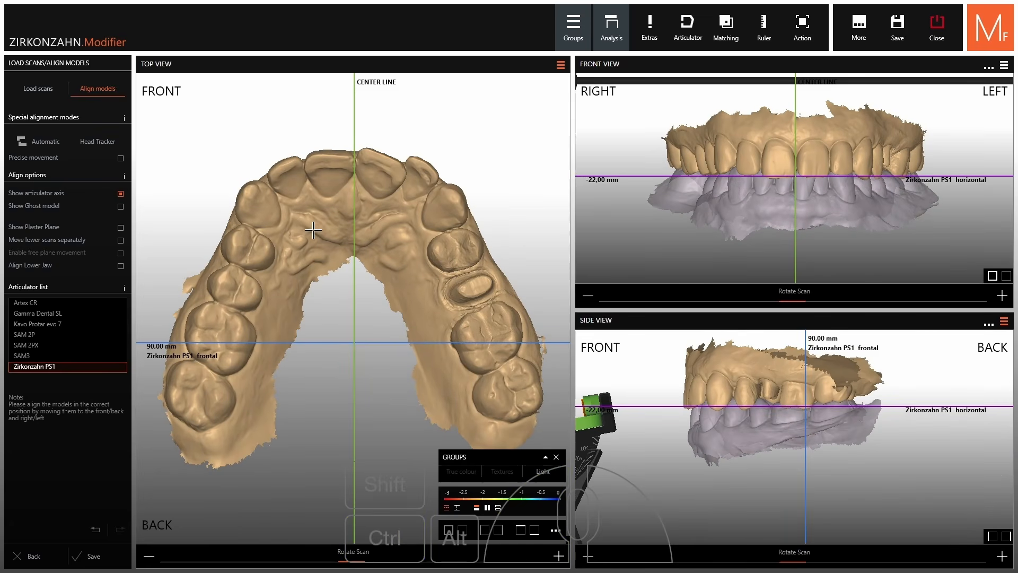
{"action": "left_click", "coordinate": [26, 205]}
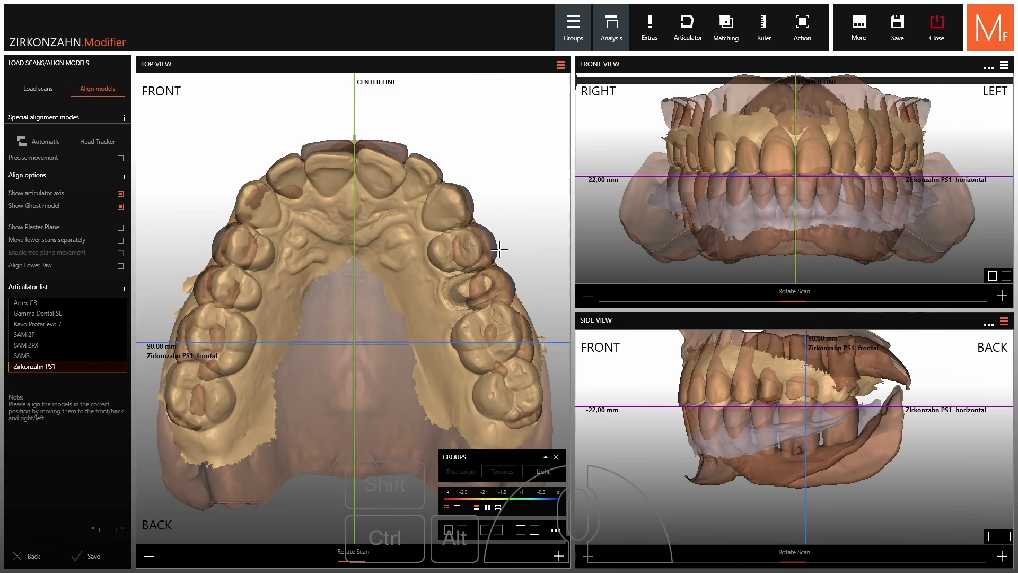
Check the upper scan against the ghost and load the small ghost model
{"action": "left_click", "coordinate": [426, 283], "text": "ctrl"}
{"action": "left_click", "coordinate": [461, 256], "text": "shift"}
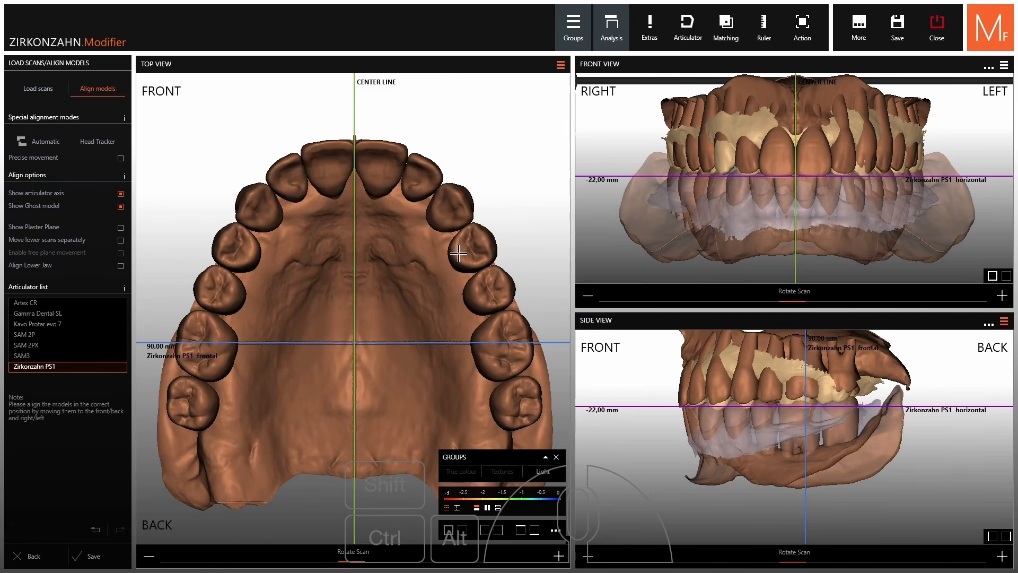
{"action": "right_click", "coordinate": [476, 234]}
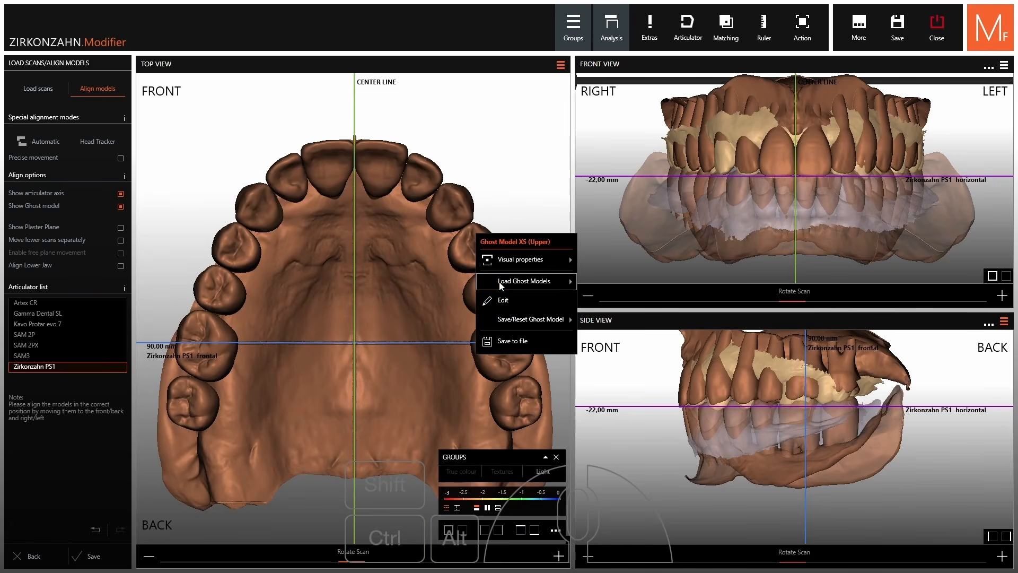
{"action": "mouse_move", "coordinate": [565, 283]}
{"action": "left_click", "coordinate": [604, 306]}
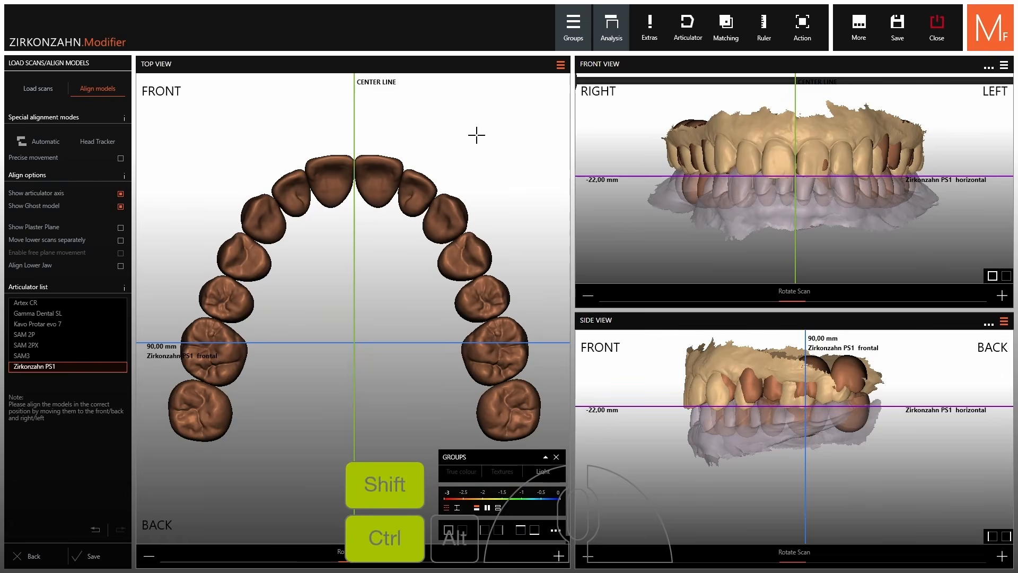
Shift the upper scan backward and right, then tilt and raise the scans in the side view
{"action": "left_click_drag", "start_coordinate": [447, 195], "coordinate": [450, 208]}
{"action": "scroll", "coordinate": [449, 269], "scroll_direction": "up", "scroll_amount": 3}
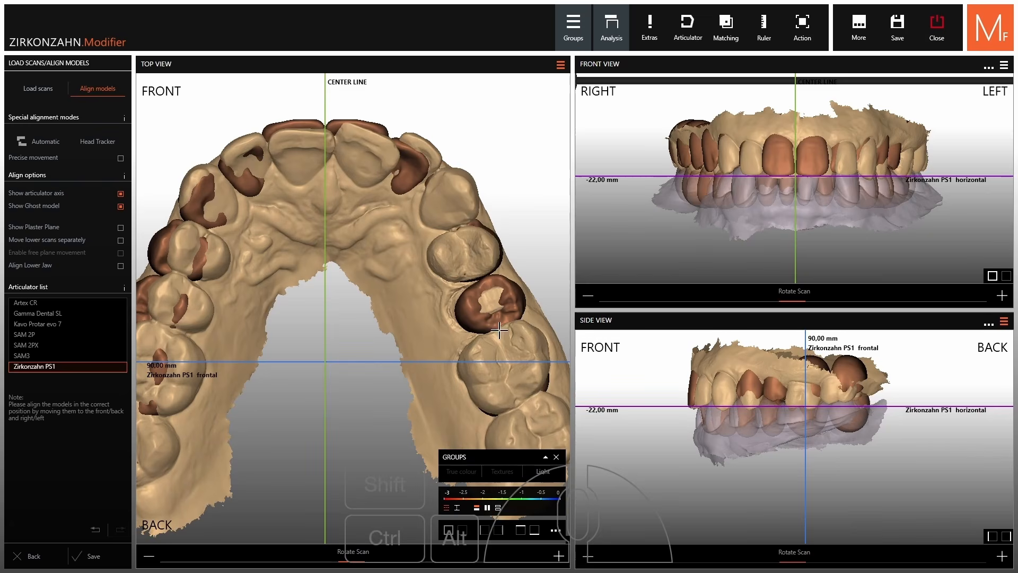
{"action": "left_click_drag", "start_coordinate": [444, 259], "coordinate": [446, 260]}
{"action": "scroll", "coordinate": [850, 415], "scroll_direction": "up", "scroll_amount": 2}
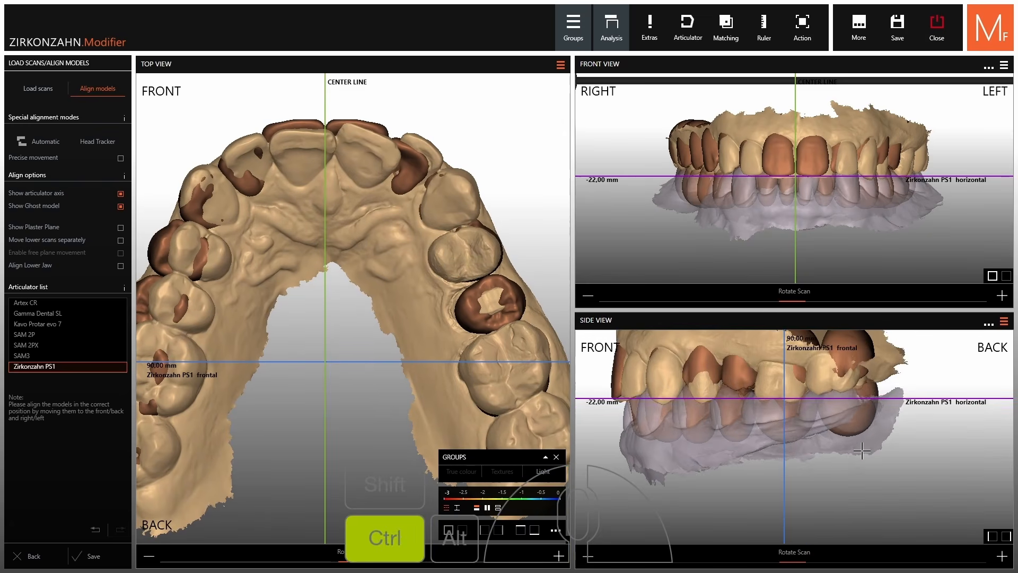
{"action": "left_click_drag", "start_coordinate": [863, 451], "coordinate": [866, 431], "text": "ctrl"}
{"action": "scroll", "coordinate": [709, 460], "scroll_direction": "up", "scroll_amount": 2}
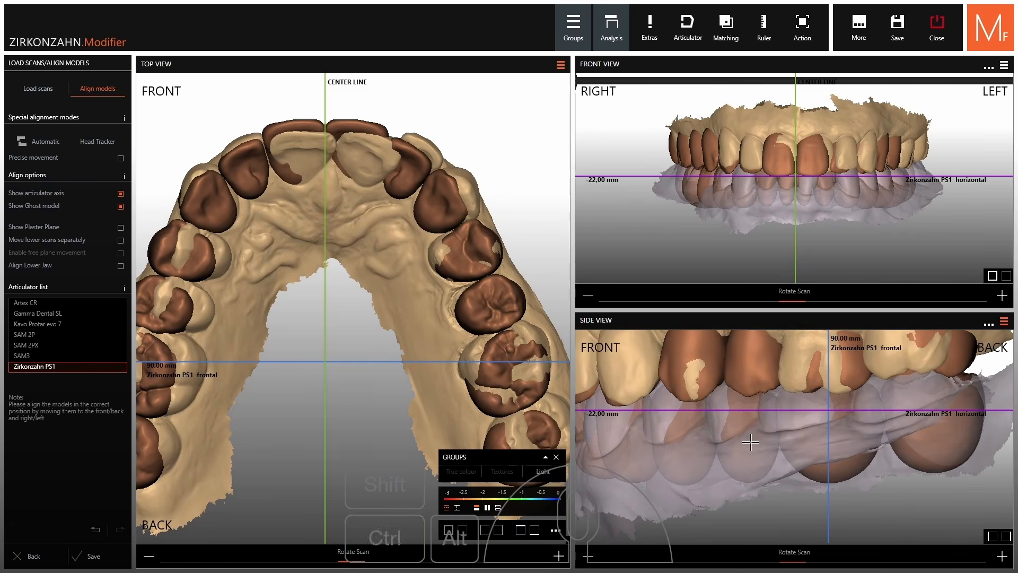
Adjust the scan and teeth visibility, then move the lower jaw scan into position
{"action": "middle_click", "coordinate": [725, 497], "text": "ctrl"}
{"action": "middle_click", "coordinate": [780, 408], "text": "ctrl+shift"}
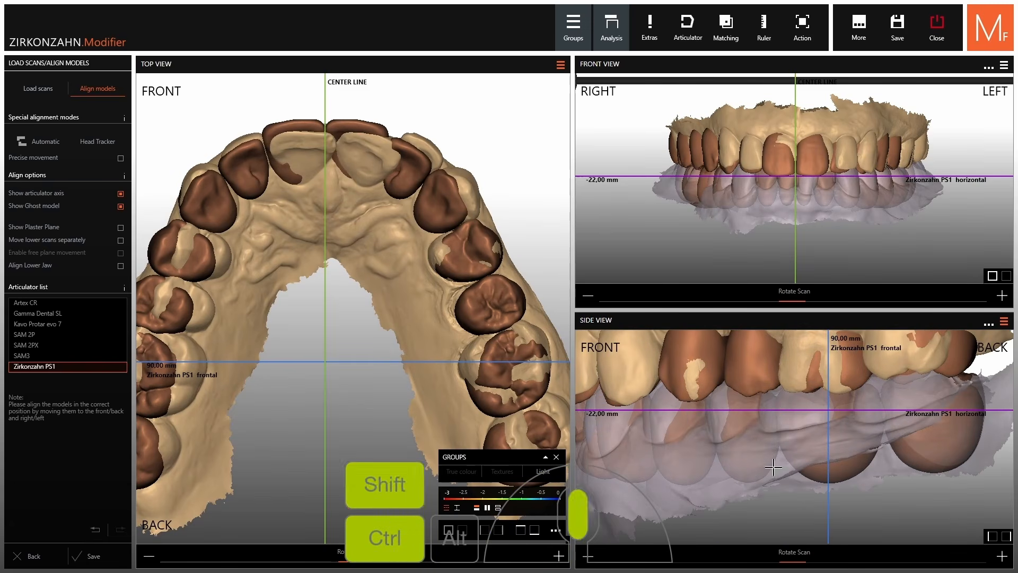
{"action": "middle_click", "coordinate": [845, 467], "text": "ctrl"}
{"action": "middle_click", "coordinate": [811, 456], "text": "shift"}
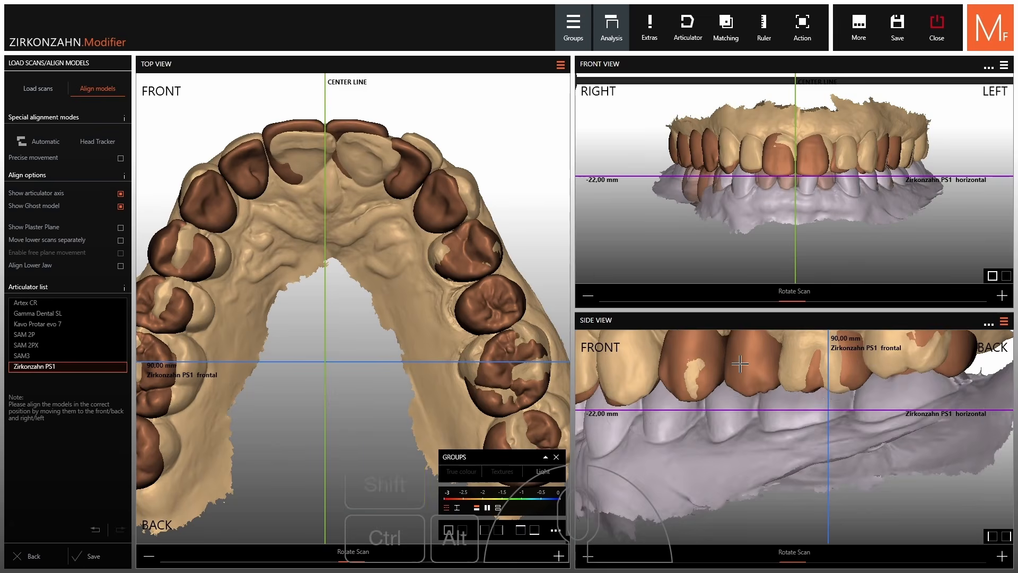
{"action": "scroll", "coordinate": [759, 373], "scroll_direction": "up", "scroll_amount": 2}
{"action": "middle_click", "coordinate": [803, 362], "text": "ctrl"}
{"action": "middle_click", "coordinate": [766, 364], "text": "shift"}
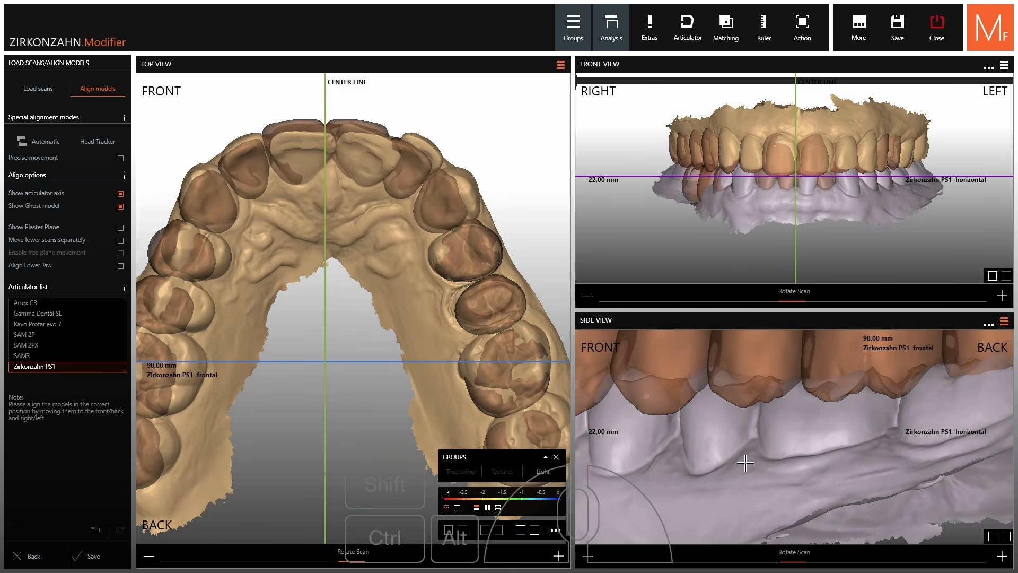
{"action": "left_click_drag", "start_coordinate": [746, 462], "coordinate": [773, 435]}
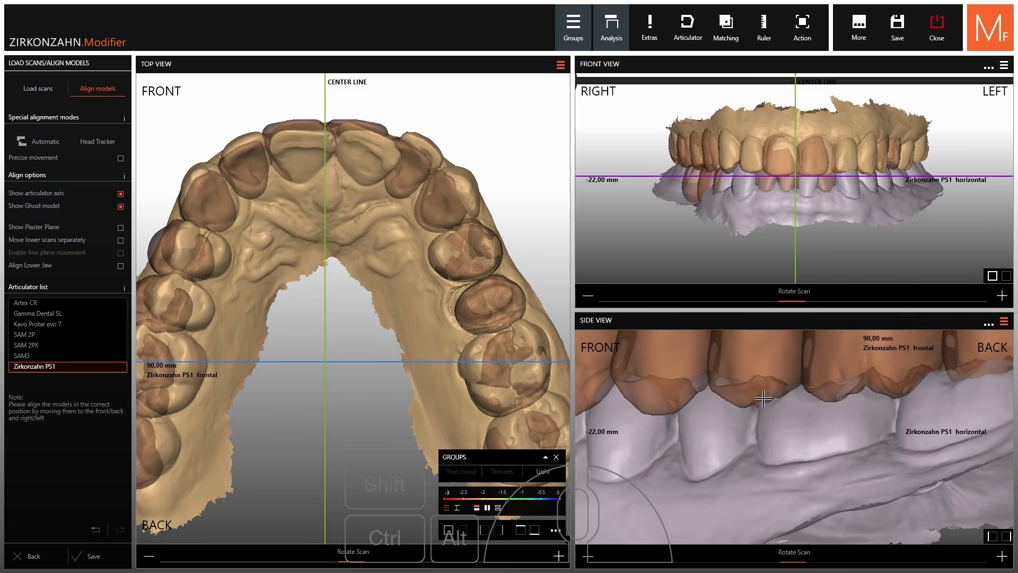
{"action": "left_click_drag", "start_coordinate": [401, 289], "coordinate": [404, 291]}
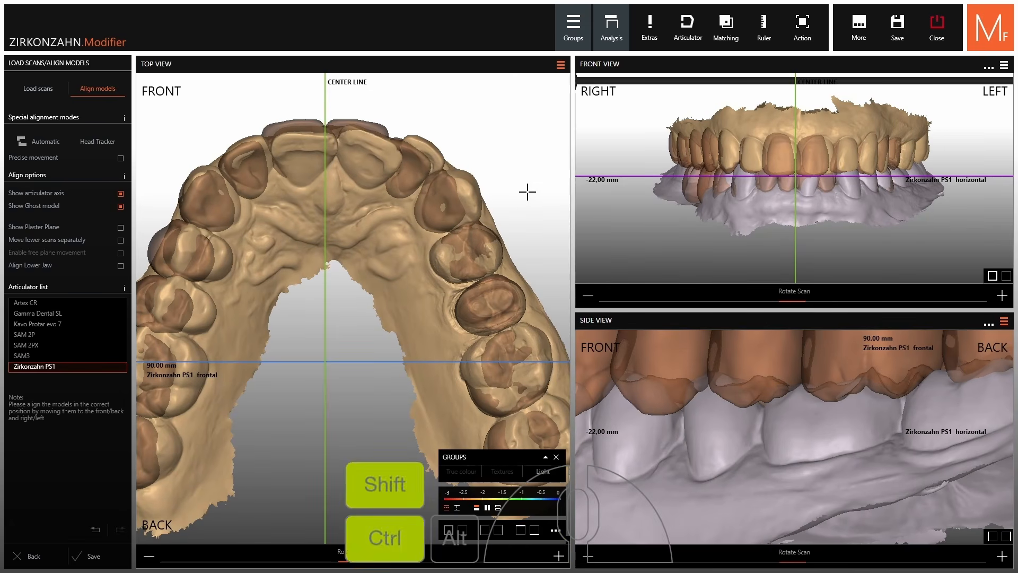
{"action": "scroll", "coordinate": [526, 190], "scroll_direction": "down", "scroll_amount": 1}
Show the plaster plane at size 7.0-8 and save the alignment
{"action": "left_click", "coordinate": [43, 227]}
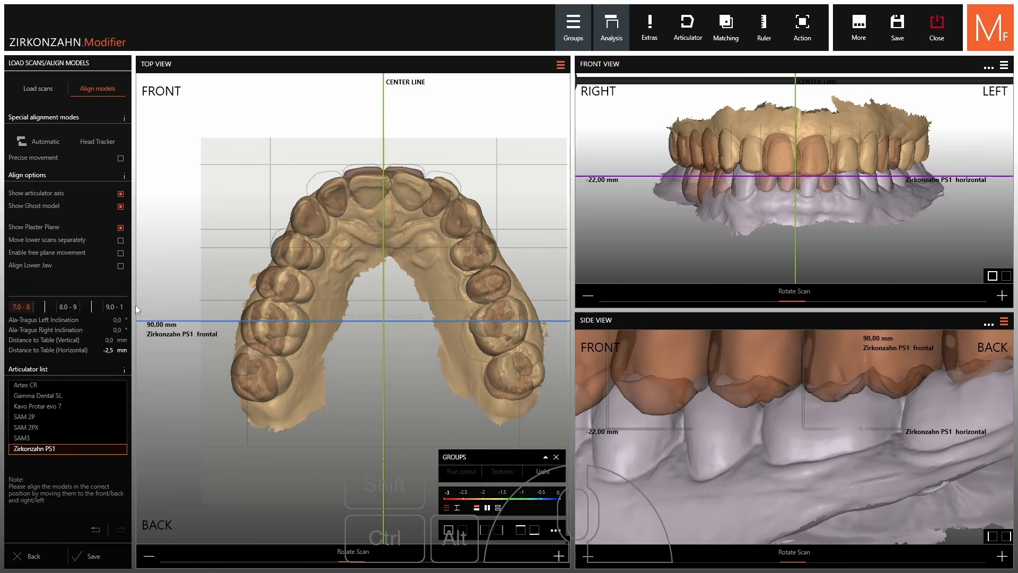
{"action": "left_click", "coordinate": [67, 307]}
{"action": "left_click", "coordinate": [112, 311]}
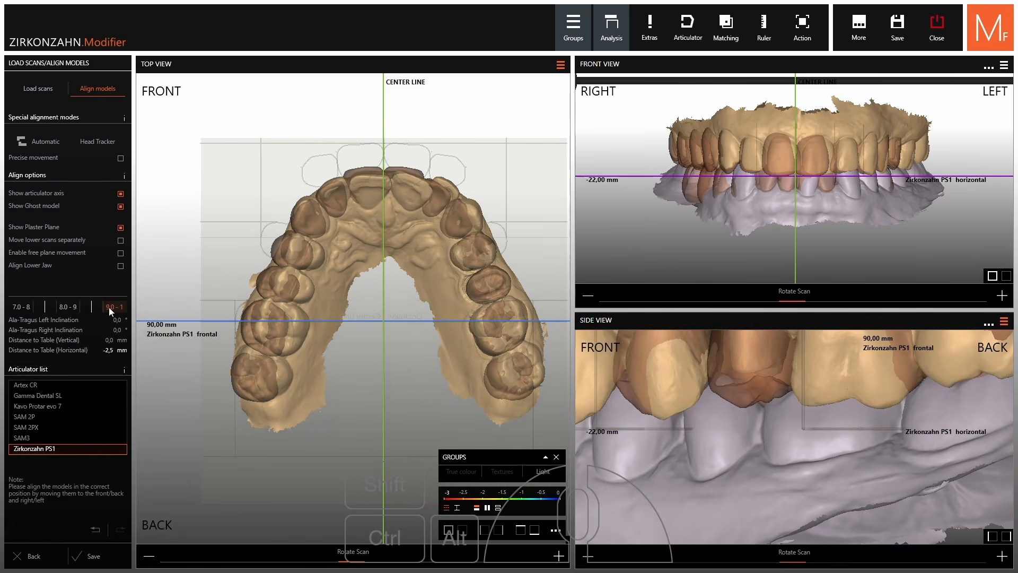
{"action": "left_click", "coordinate": [66, 310]}
{"action": "left_click", "coordinate": [24, 310]}
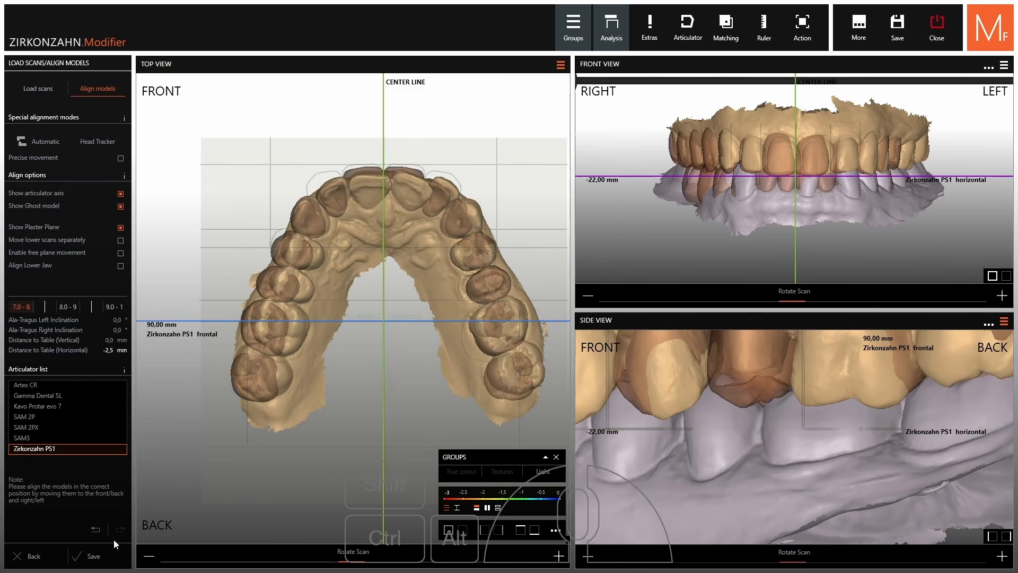
{"action": "left_click", "coordinate": [90, 557]}
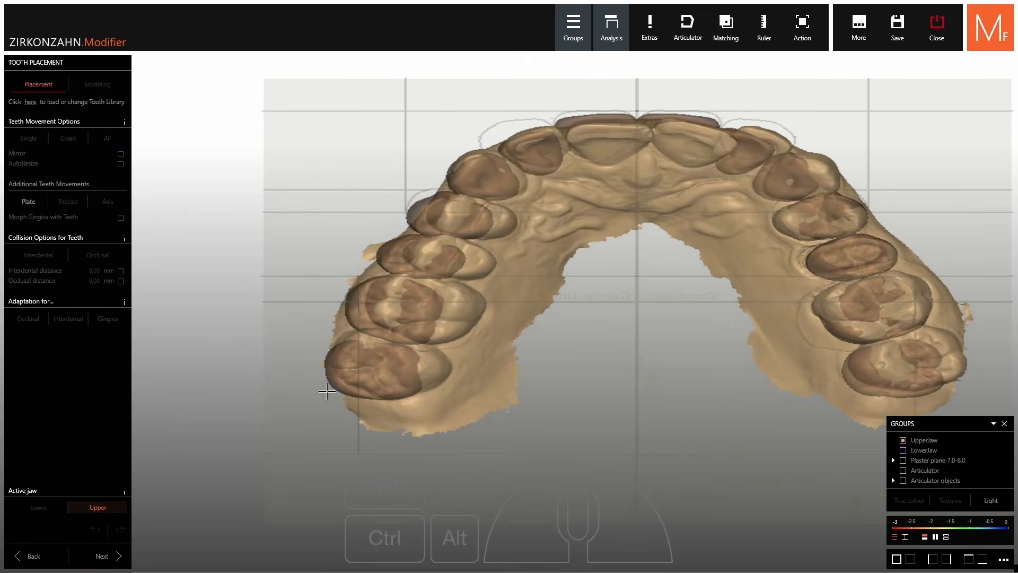
{"action": "scroll", "coordinate": [329, 383], "scroll_direction": "down", "scroll_amount": 4}
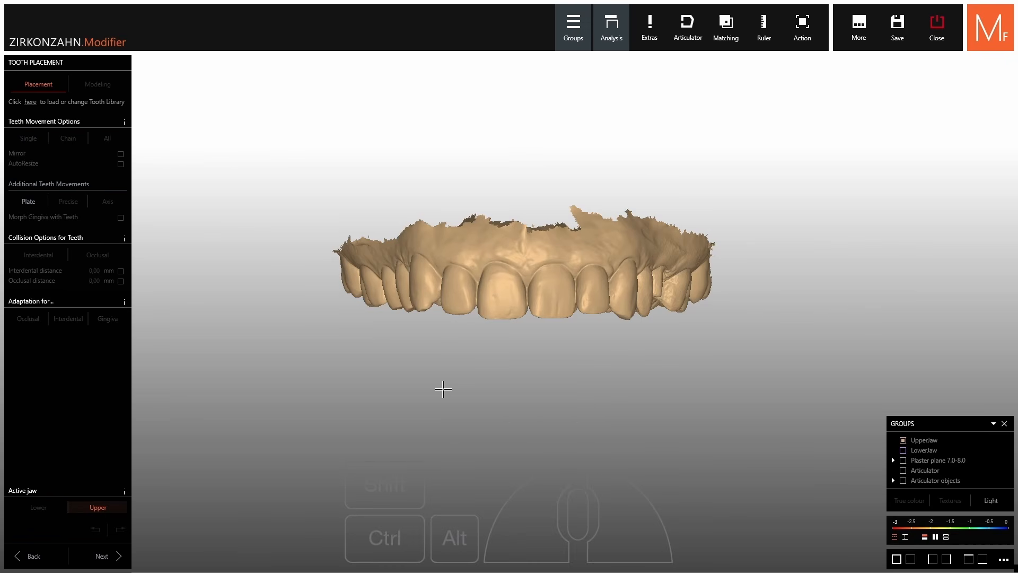
{"action": "right_click_drag", "start_coordinate": [417, 463], "coordinate": [454, 473]}
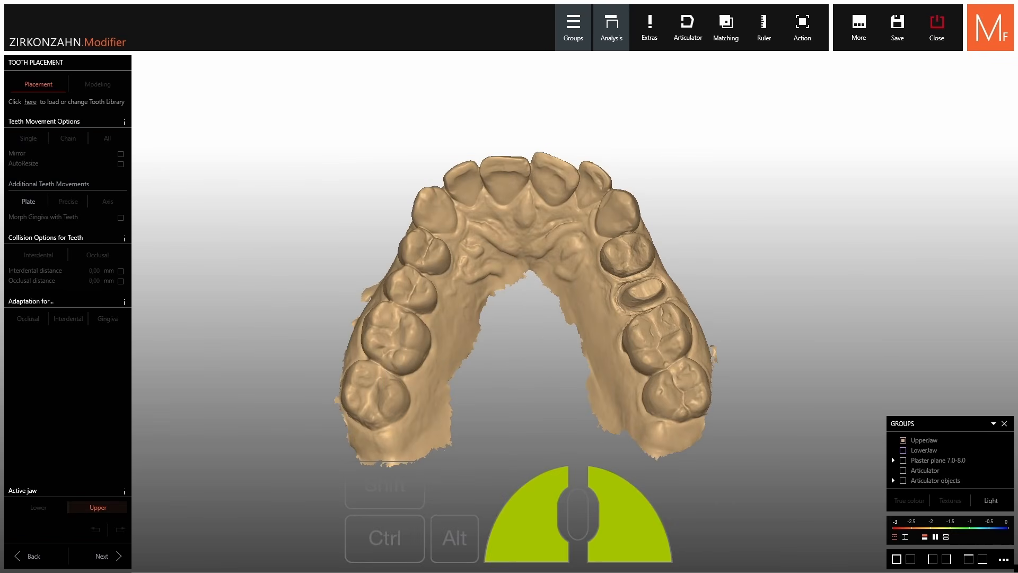
{"action": "left_click_drag", "start_coordinate": [525, 307], "coordinate": [460, 307]}
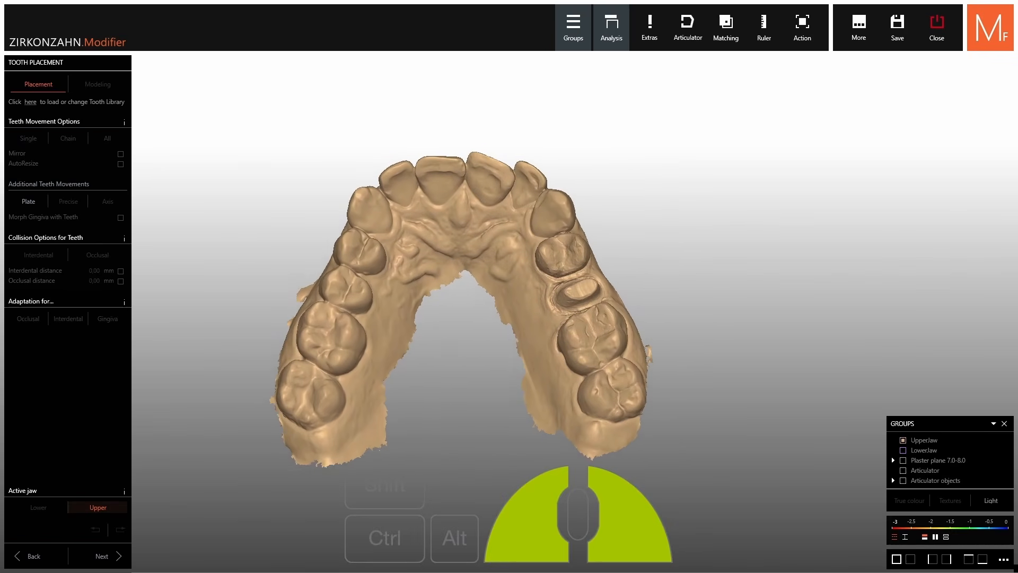
{"action": "left_click_drag", "start_coordinate": [438, 379], "coordinate": [496, 388]}
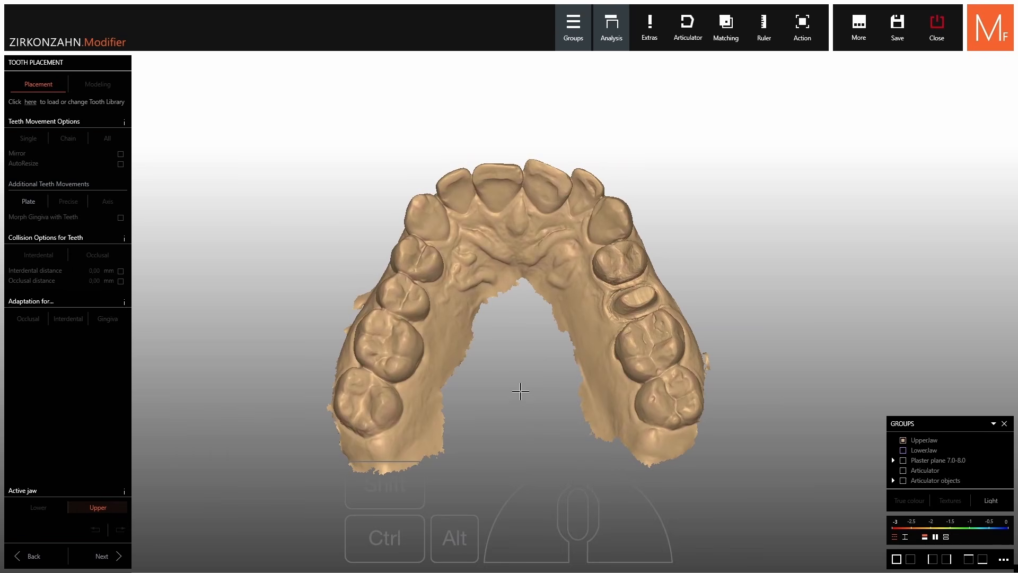
{"action": "scroll", "coordinate": [591, 291], "scroll_direction": "up", "scroll_amount": 5}
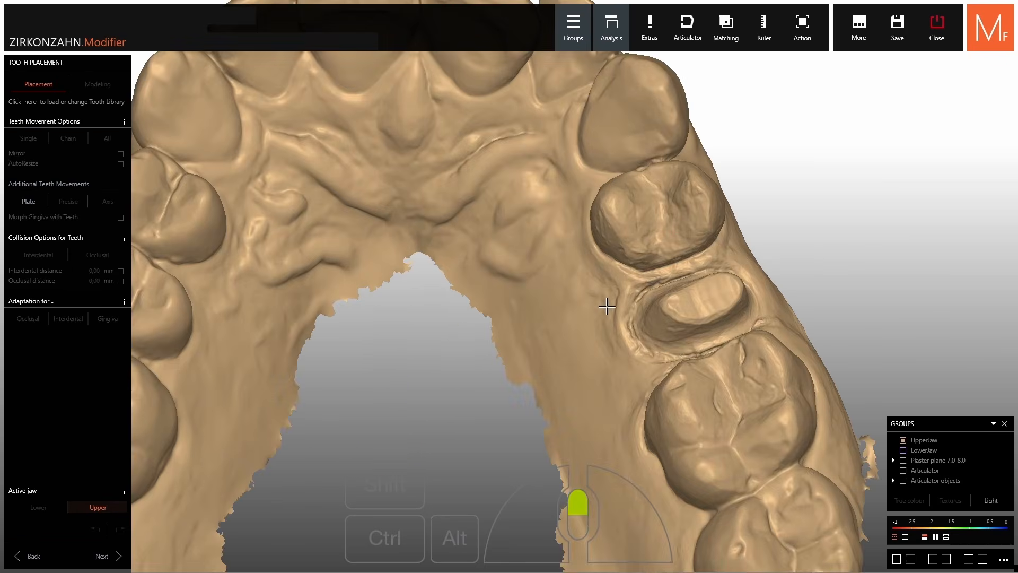
{"action": "right_click_drag", "start_coordinate": [609, 302], "coordinate": [524, 307]}
{"action": "scroll", "coordinate": [644, 319], "scroll_direction": "down", "scroll_amount": 5}
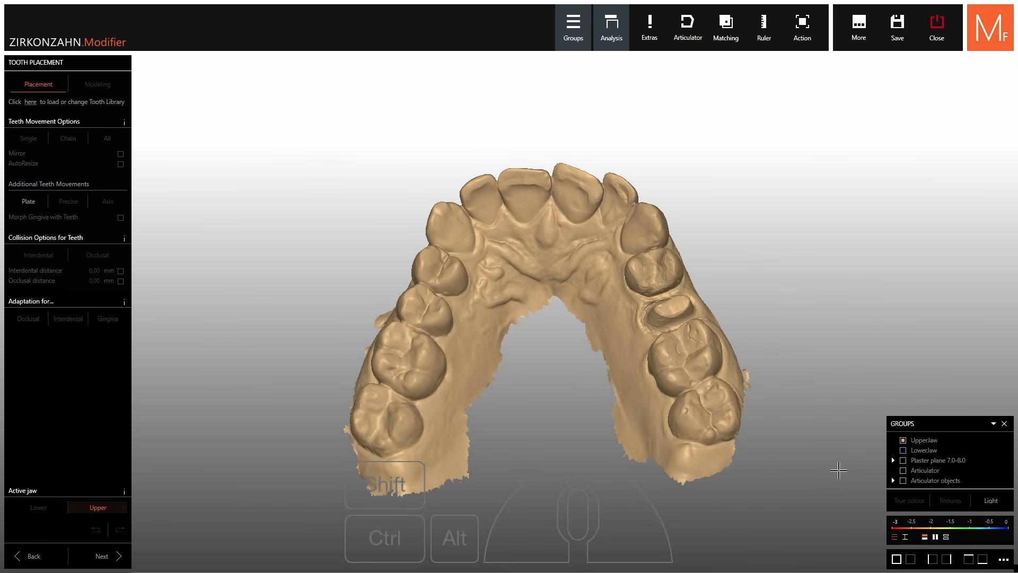
{"action": "left_click", "coordinate": [903, 440]}
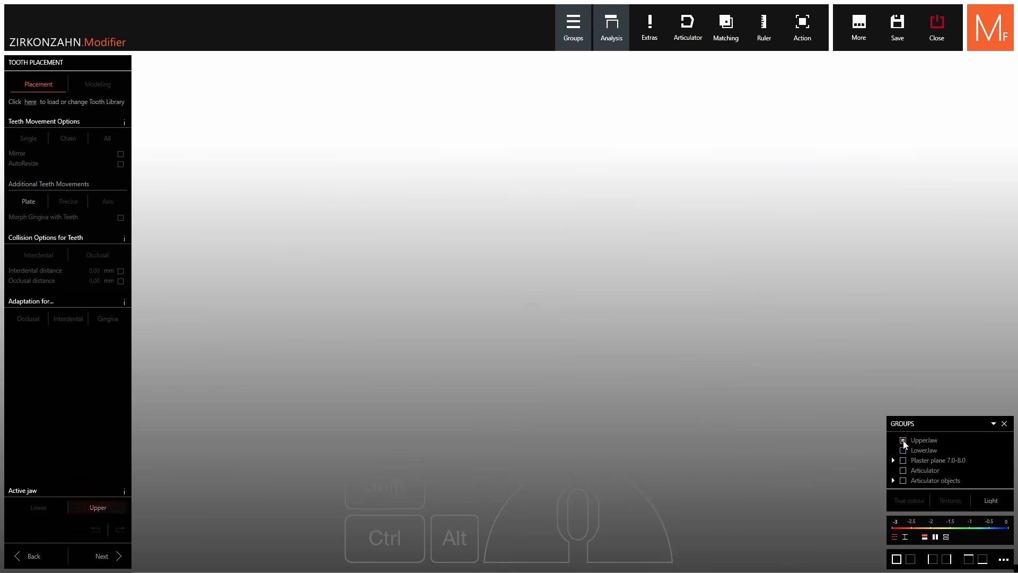
{"action": "left_click", "coordinate": [903, 440]}
{"action": "left_click", "coordinate": [903, 450]}
{"action": "right_click_drag", "start_coordinate": [759, 208], "coordinate": [795, 197]}
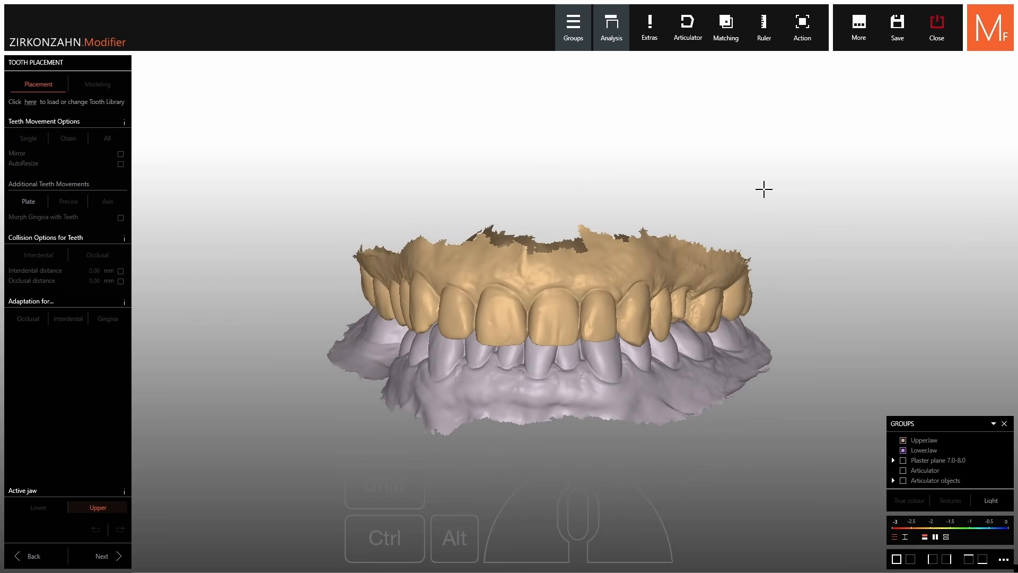
{"action": "left_click", "coordinate": [981, 454]}
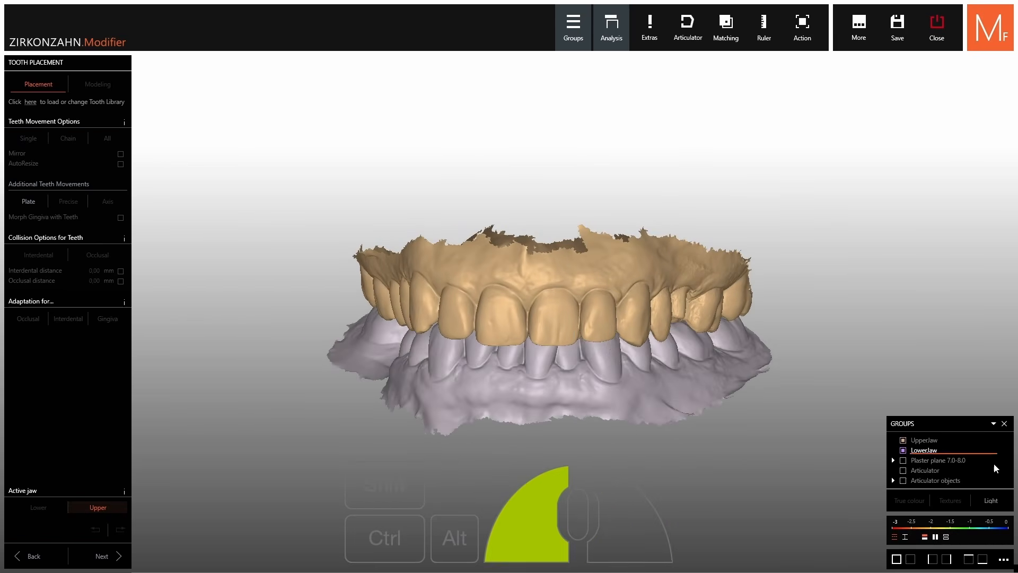
{"action": "left_click", "coordinate": [981, 442]}
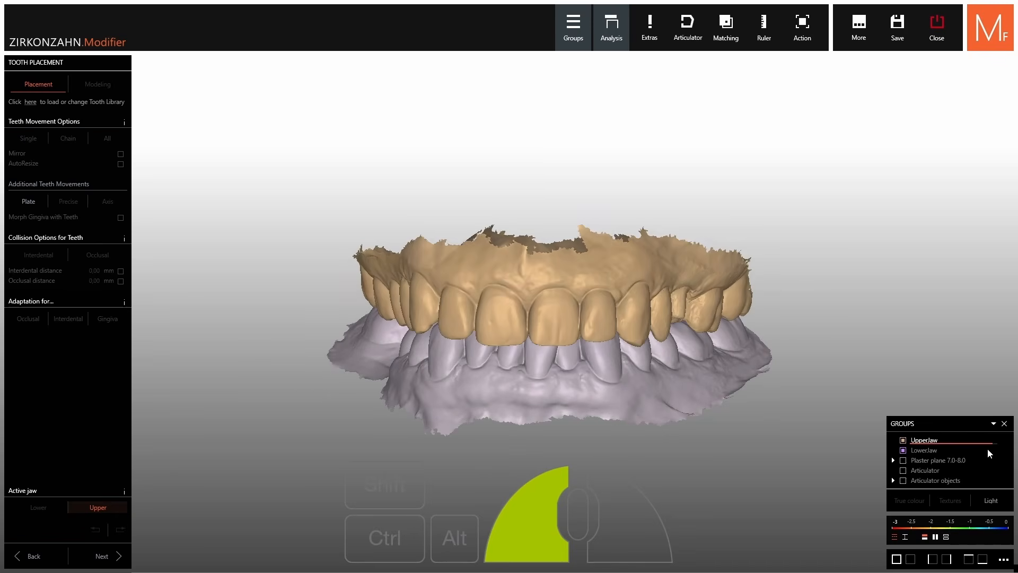
{"action": "middle_click", "coordinate": [531, 383], "text": "ctrl"}
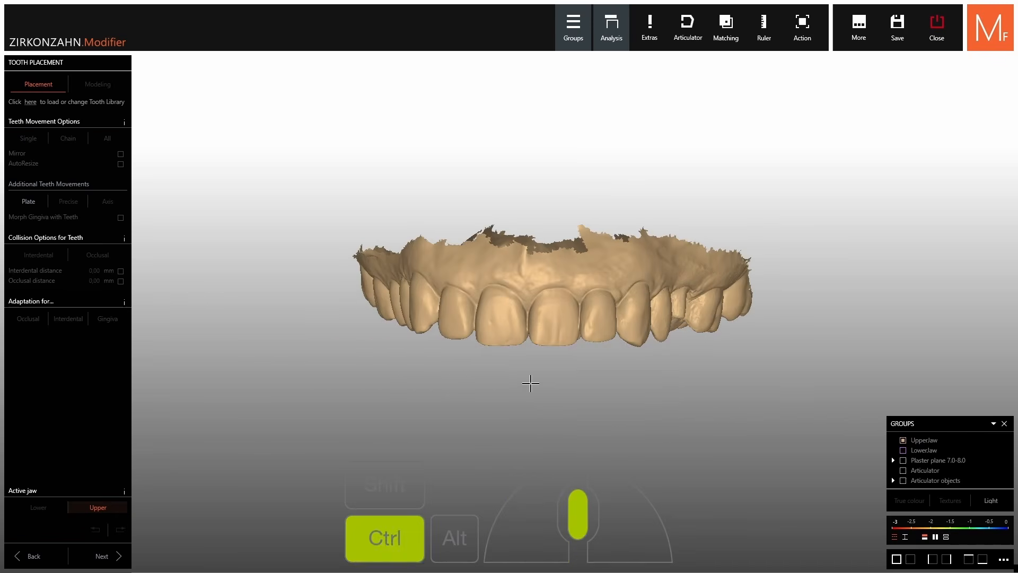
{"action": "middle_click", "coordinate": [552, 305], "text": "ctrl+shift"}
{"action": "middle_click", "coordinate": [552, 304], "text": "shift"}
{"action": "middle_click", "coordinate": [553, 304], "text": "shift"}
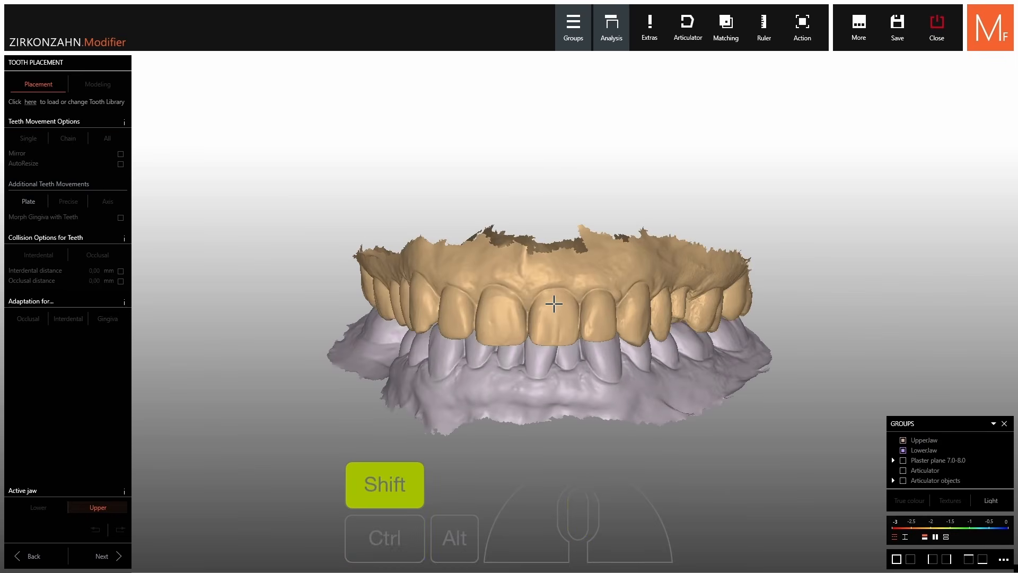
{"action": "middle_click", "coordinate": [555, 370], "text": "ctrl"}
{"action": "right_click_drag", "start_coordinate": [554, 371], "coordinate": [544, 454]}
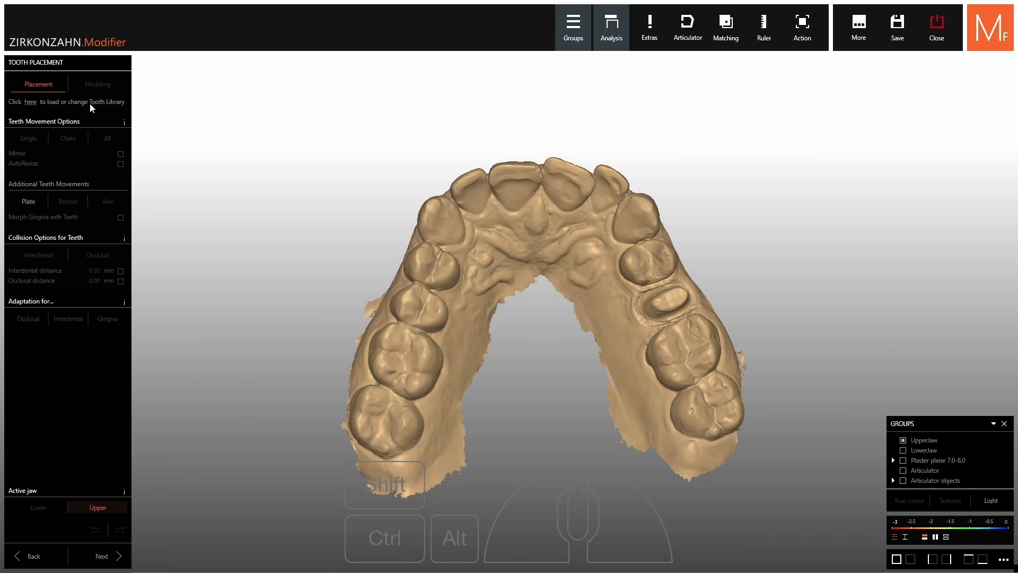
Open the tooth library and view the occlusal surfaces with the plaster plane hidden
{"action": "left_click", "coordinate": [31, 102]}
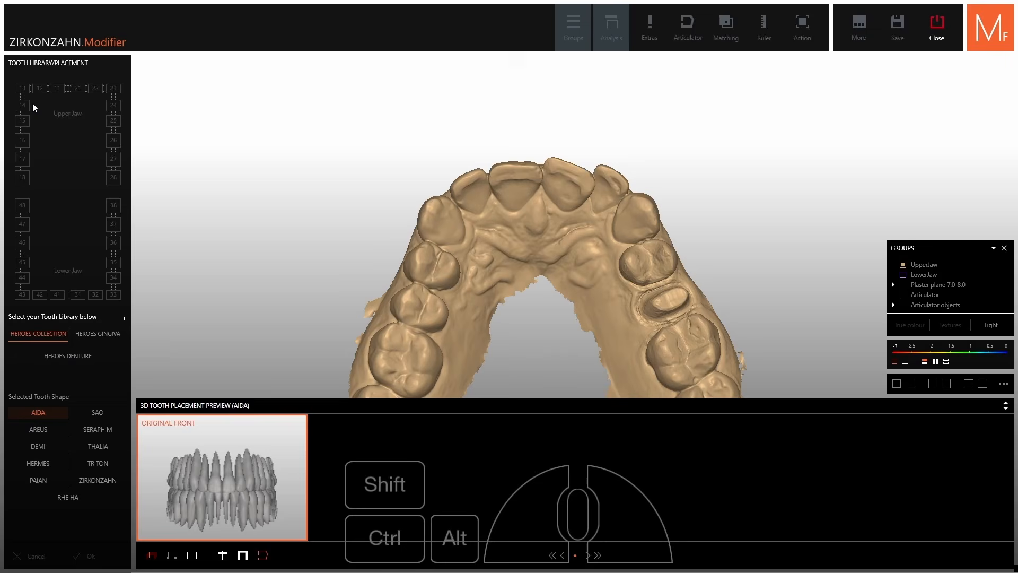
{"action": "scroll", "coordinate": [465, 177], "scroll_direction": "down", "scroll_amount": 5}
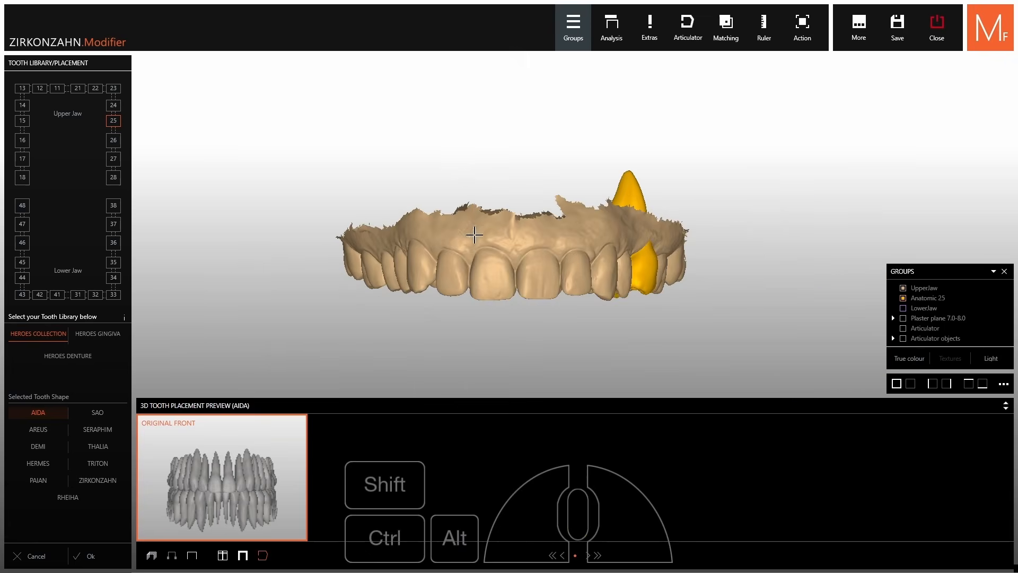
{"action": "right_click_drag", "start_coordinate": [474, 235], "coordinate": [469, 126]}
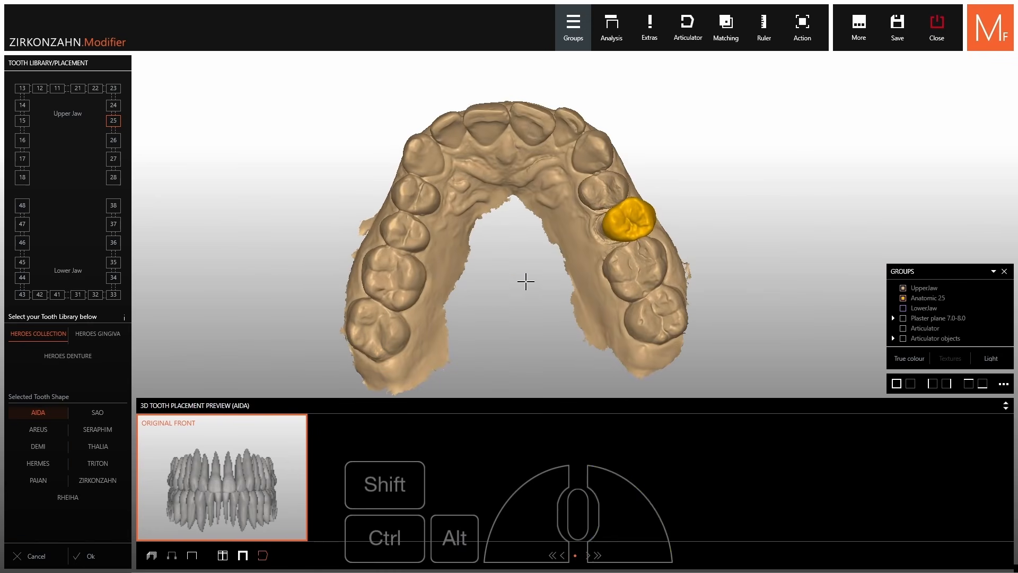
{"action": "right_click_drag", "start_coordinate": [525, 281], "coordinate": [522, 264]}
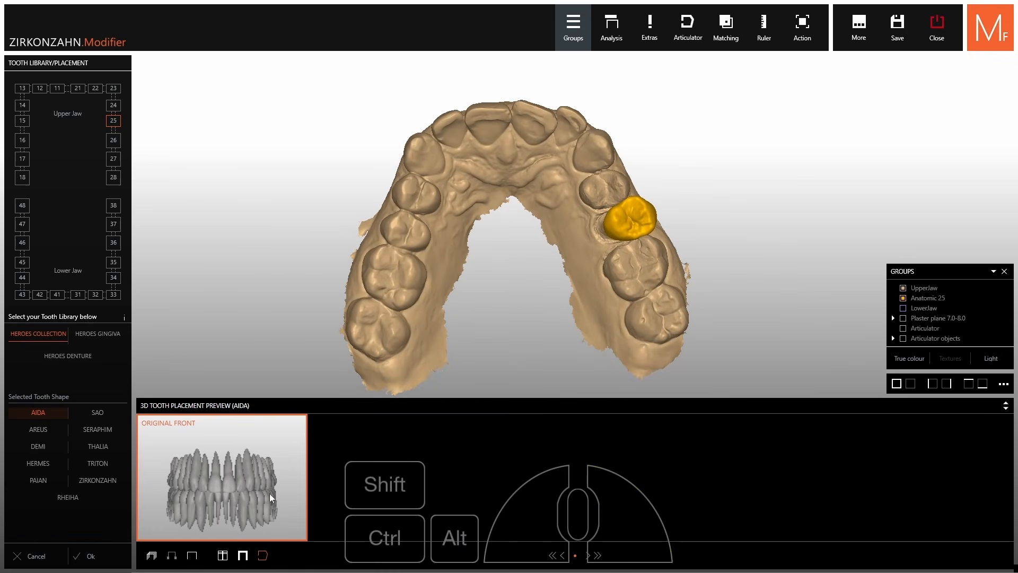
{"action": "left_click", "coordinate": [223, 556]}
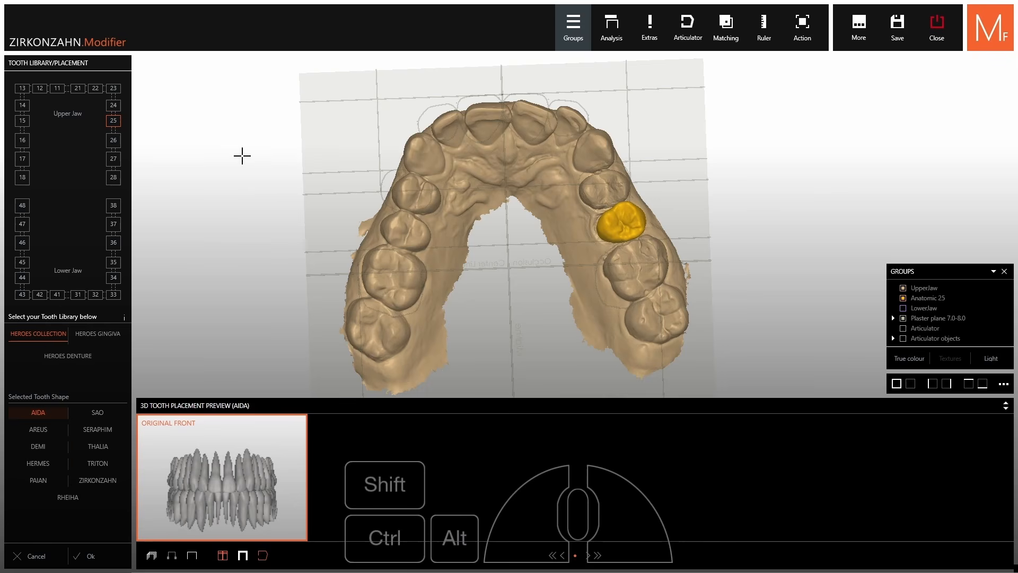
{"action": "left_click", "coordinate": [903, 318]}
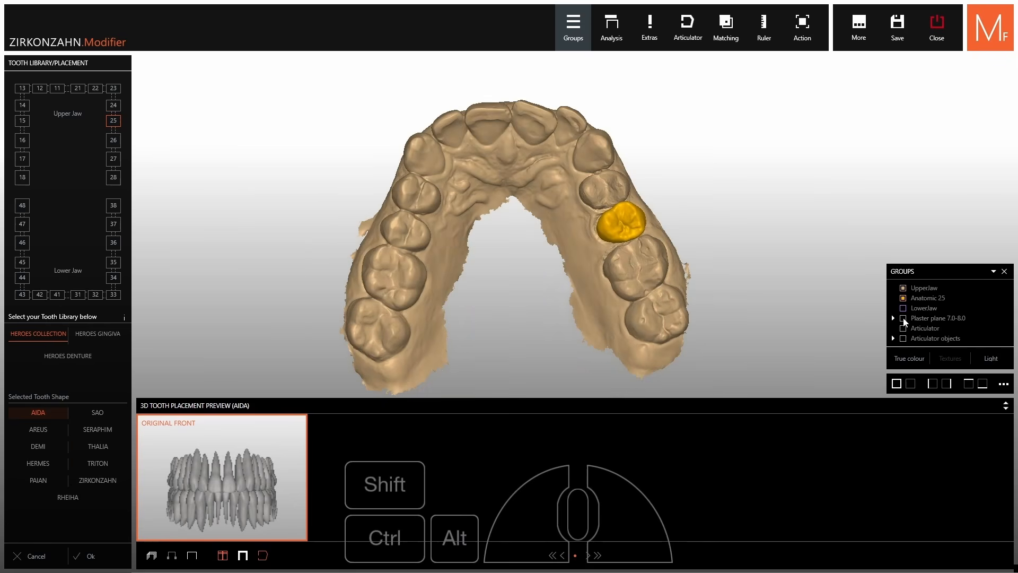
Compare AREUS and HERMES, then choose PAIAN for tooth 25 and confirm
{"action": "left_click", "coordinate": [35, 427]}
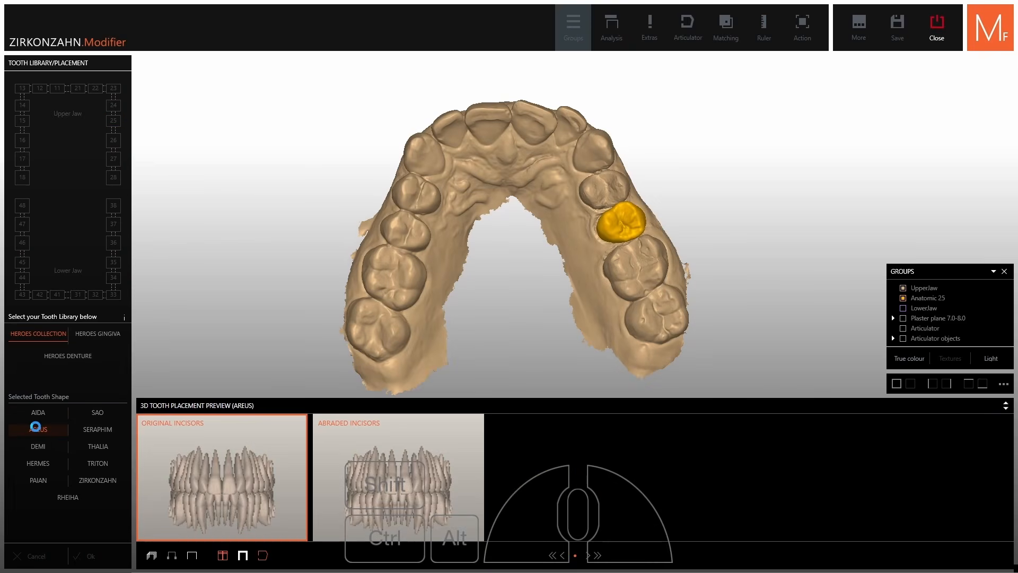
{"action": "left_click", "coordinate": [36, 462]}
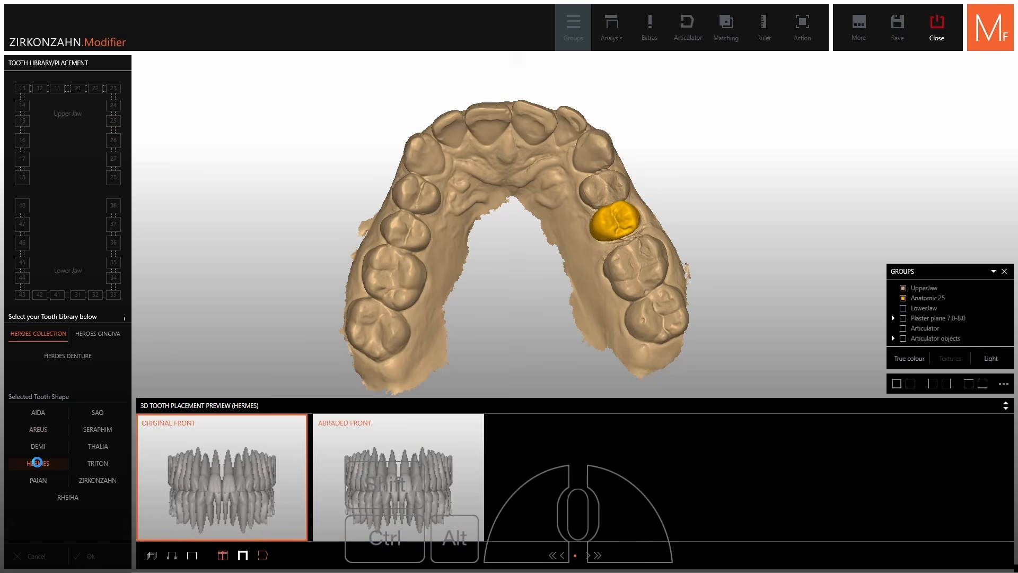
{"action": "left_click", "coordinate": [35, 480]}
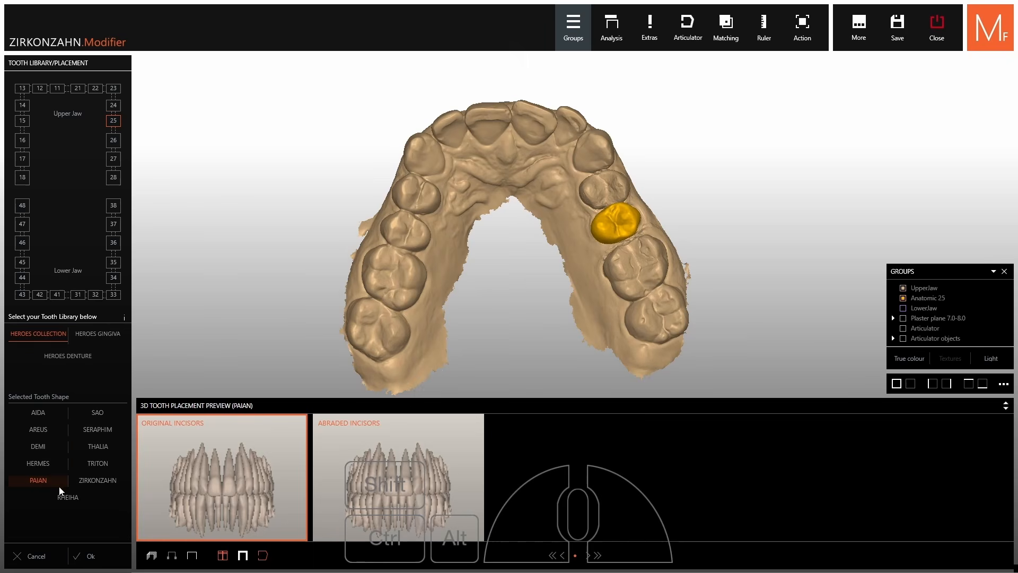
{"action": "left_click", "coordinate": [106, 558]}
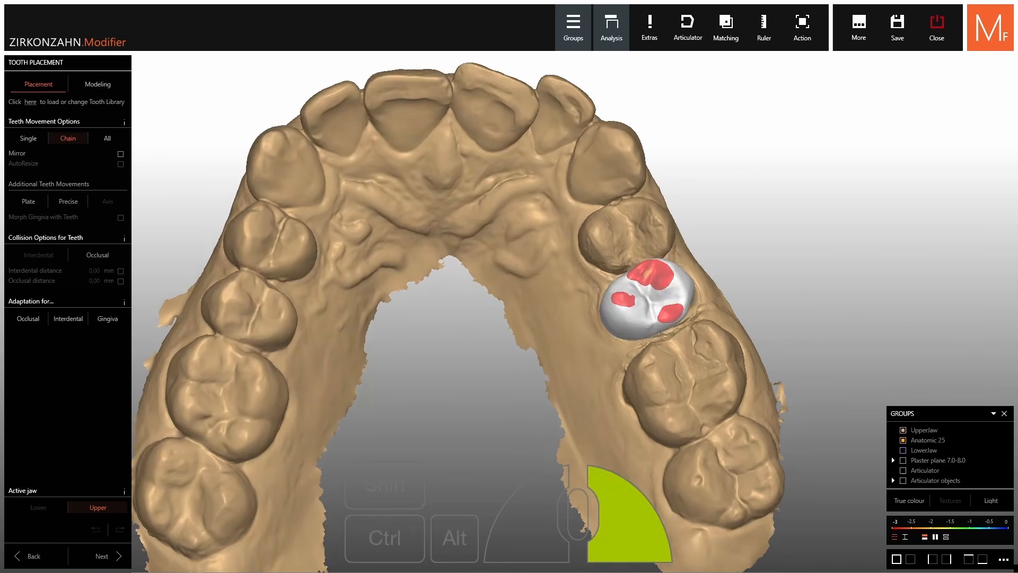
Move tooth 25 into its gap and nudge it to reduce contacts
{"action": "right_click_drag", "start_coordinate": [615, 281], "coordinate": [616, 292]}
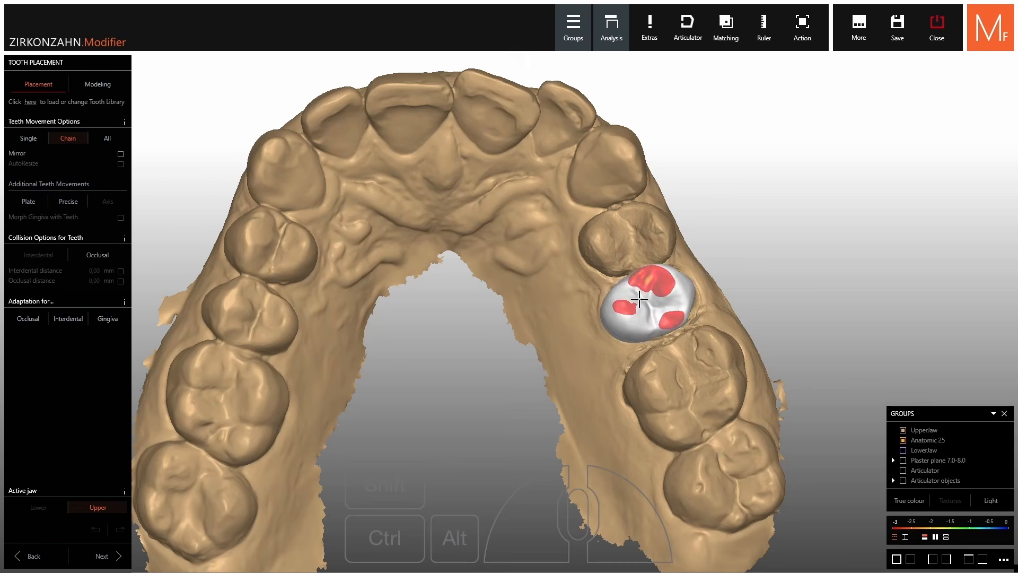
{"action": "left_click_drag", "start_coordinate": [643, 298], "coordinate": [648, 302]}
{"action": "right_click_drag", "start_coordinate": [648, 303], "coordinate": [620, 313]}
{"action": "scroll", "coordinate": [610, 297], "scroll_direction": "up", "scroll_amount": 3}
{"action": "right_click_drag", "start_coordinate": [610, 297], "coordinate": [573, 259]}
{"action": "left_click_drag", "start_coordinate": [567, 231], "coordinate": [562, 244]}
{"action": "scroll", "coordinate": [580, 271], "scroll_direction": "down", "scroll_amount": 3}
{"action": "right_click_drag", "start_coordinate": [580, 270], "coordinate": [588, 228]}
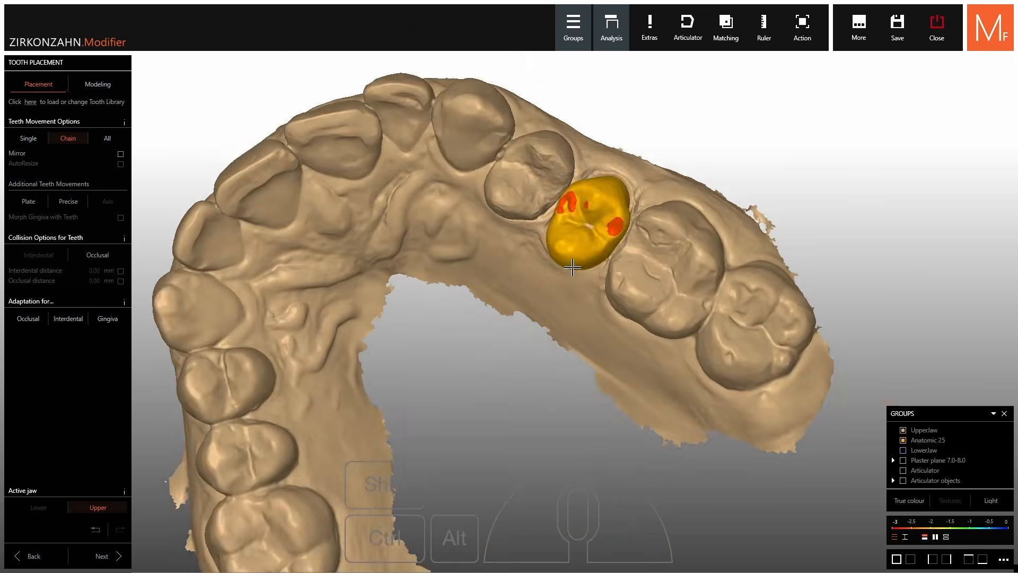
{"action": "scroll", "coordinate": [589, 228], "scroll_direction": "up", "scroll_amount": 3}
{"action": "left_click_drag", "start_coordinate": [591, 227], "coordinate": [592, 226]}
Tilt and shift tooth 25 within the gap while checking its distances
{"action": "right_click_drag", "start_coordinate": [607, 219], "coordinate": [506, 340]}
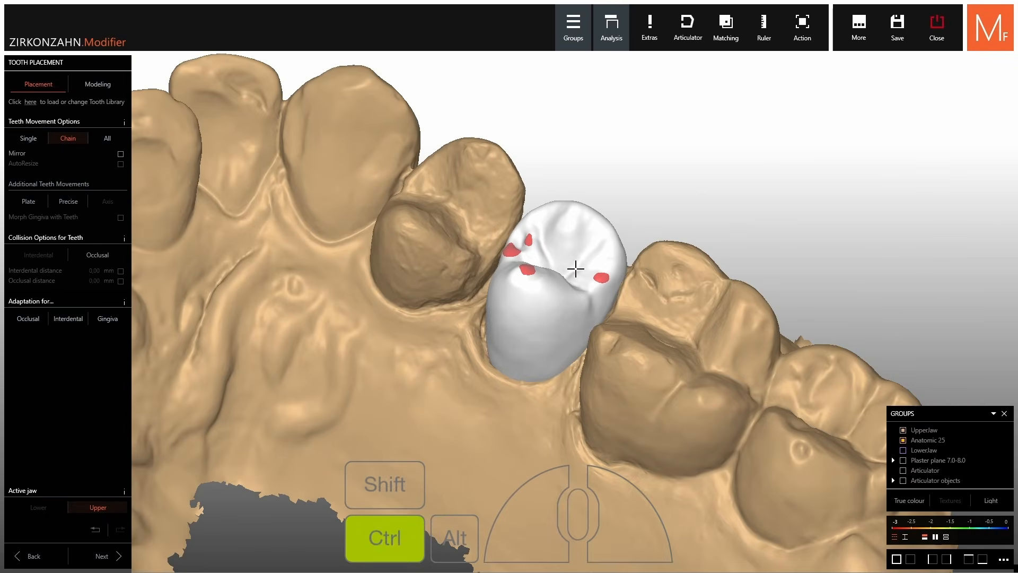
{"action": "mouse_move", "coordinate": [575, 269]}
{"action": "left_mouse_down", "text": "ctrl"}
{"action": "mouse_move", "coordinate": [593, 270]}
{"action": "mouse_move", "coordinate": [595, 259]}
{"action": "mouse_move", "coordinate": [591, 270]}
{"action": "left_mouse_up", "text": "ctrl"}
{"action": "right_click_drag", "start_coordinate": [591, 270], "coordinate": [572, 247]}
{"action": "left_click_drag", "start_coordinate": [573, 247], "coordinate": [572, 246], "text": "shift"}
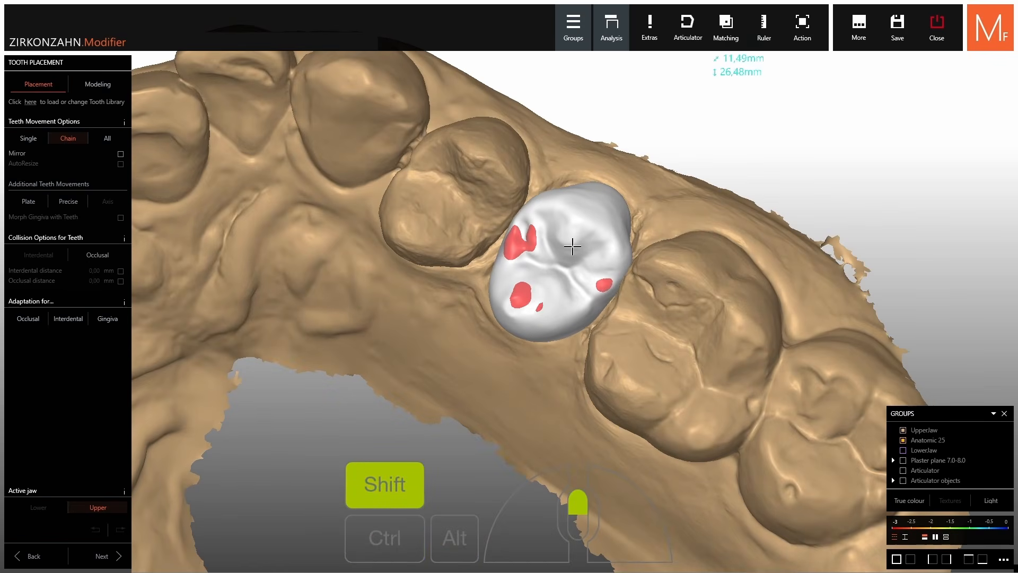
{"action": "right_click_drag", "start_coordinate": [572, 257], "coordinate": [548, 271]}
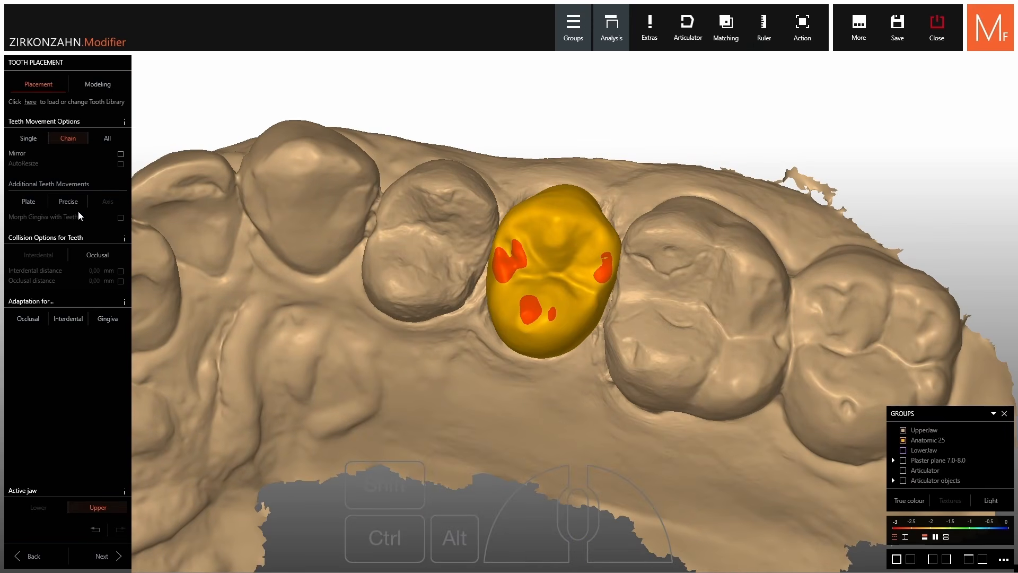
{"action": "right_click_drag", "start_coordinate": [471, 264], "coordinate": [536, 388]}
Rotate tooth 25 precisely about its vertical, green, red and blue axes, then leave Precise mode
{"action": "left_click", "coordinate": [501, 244]}
{"action": "left_click_drag", "start_coordinate": [560, 372], "coordinate": [561, 401]}
{"action": "right_click_drag", "start_coordinate": [560, 402], "coordinate": [653, 312]}
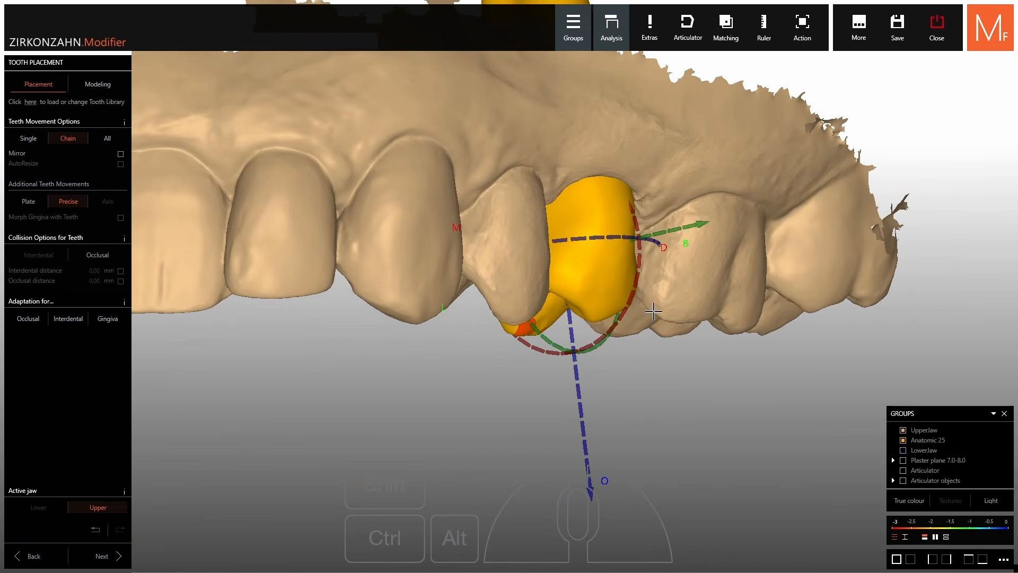
{"action": "left_click_drag", "start_coordinate": [688, 223], "coordinate": [692, 223]}
{"action": "right_click_drag", "start_coordinate": [692, 223], "coordinate": [630, 249]}
{"action": "left_click_drag", "start_coordinate": [626, 226], "coordinate": [631, 231]}
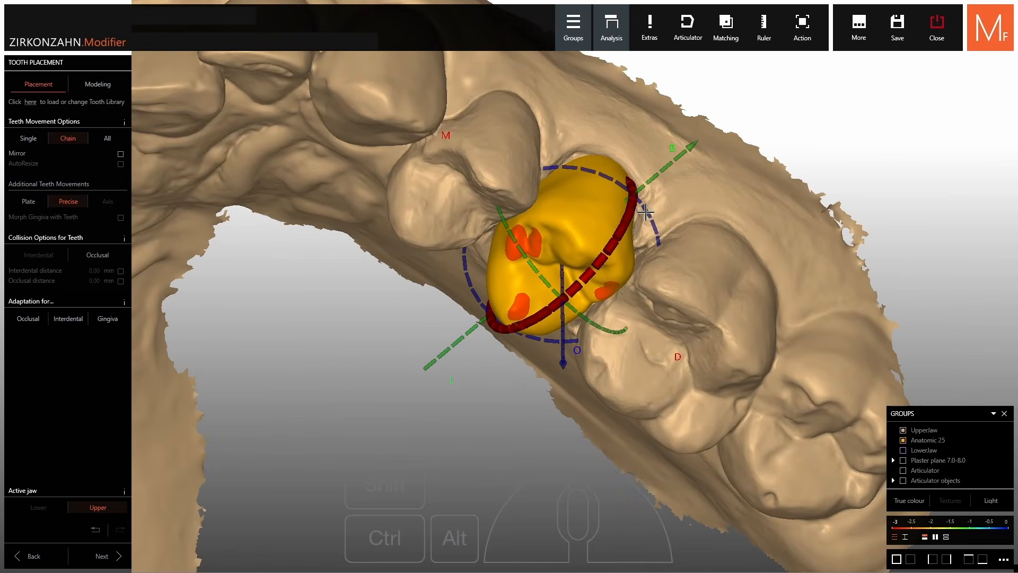
{"action": "right_click_drag", "start_coordinate": [650, 227], "coordinate": [648, 212]}
{"action": "left_click_drag", "start_coordinate": [648, 213], "coordinate": [649, 215]}
{"action": "right_click_drag", "start_coordinate": [522, 486], "coordinate": [504, 493]}
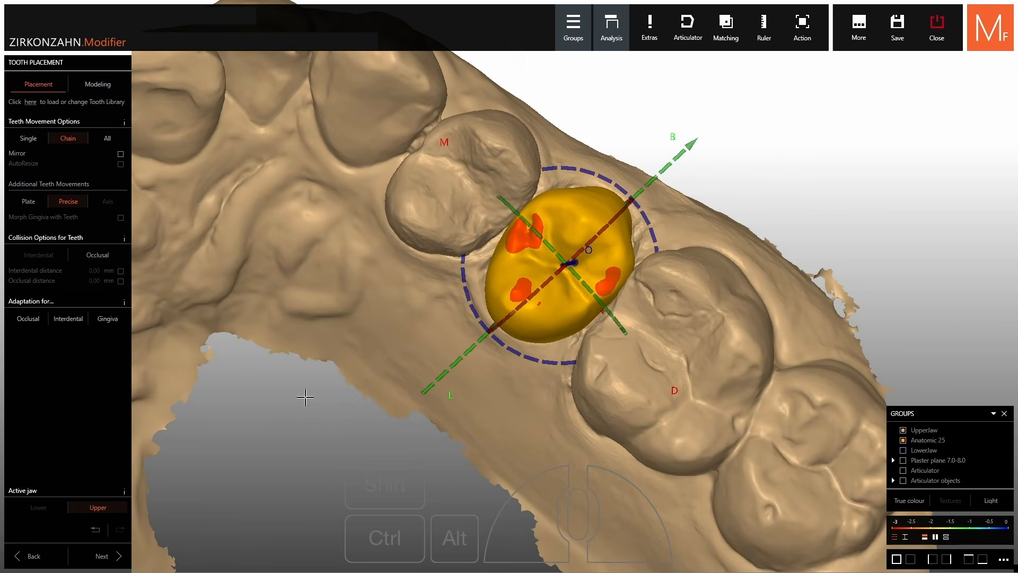
{"action": "left_click", "coordinate": [74, 202]}
Shift tooth 25 slightly sideways and review it from the biting side
{"action": "right_click_drag", "start_coordinate": [546, 302], "coordinate": [560, 80]}
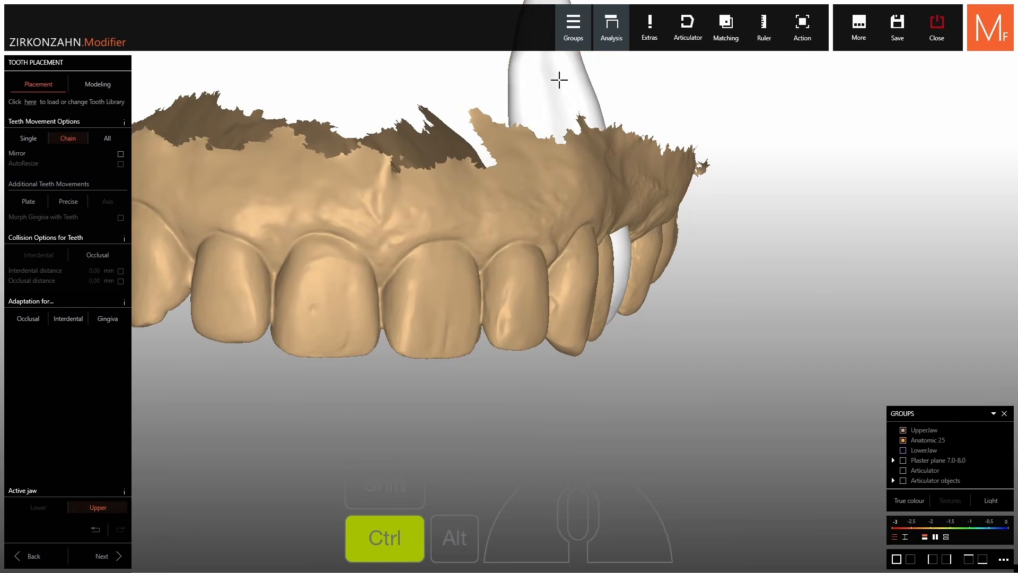
{"action": "mouse_move", "coordinate": [559, 80]}
{"action": "left_mouse_down", "text": "ctrl"}
{"action": "mouse_move", "coordinate": [541, 75]}
{"action": "mouse_move", "coordinate": [547, 81]}
{"action": "left_mouse_up", "text": "ctrl"}
{"action": "middle_click", "coordinate": [547, 81]}
{"action": "right_click_drag", "start_coordinate": [547, 81], "coordinate": [582, 301]}
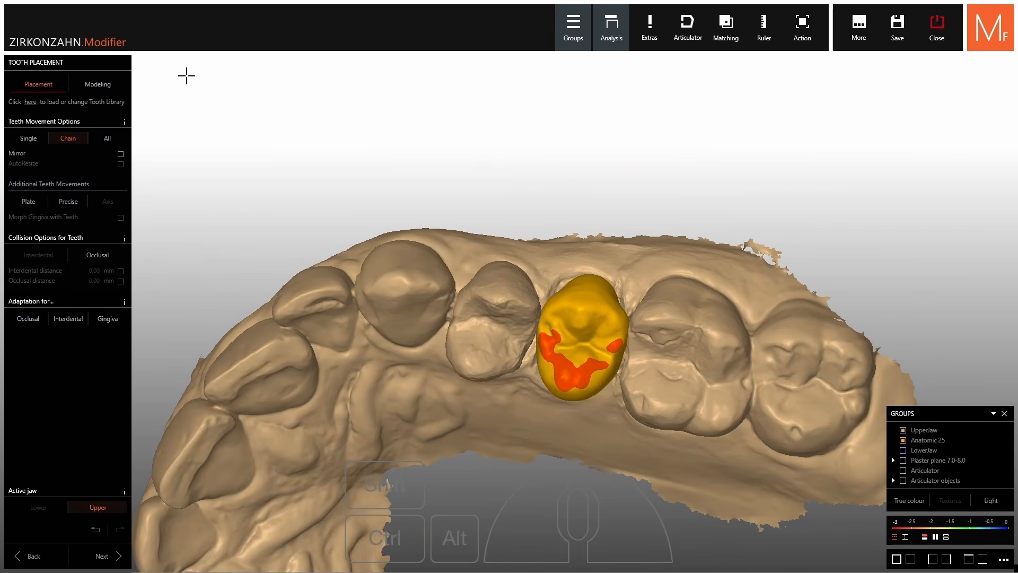
Switch to modelling with the large brush and brush strength at 28%
{"action": "left_click", "coordinate": [83, 91]}
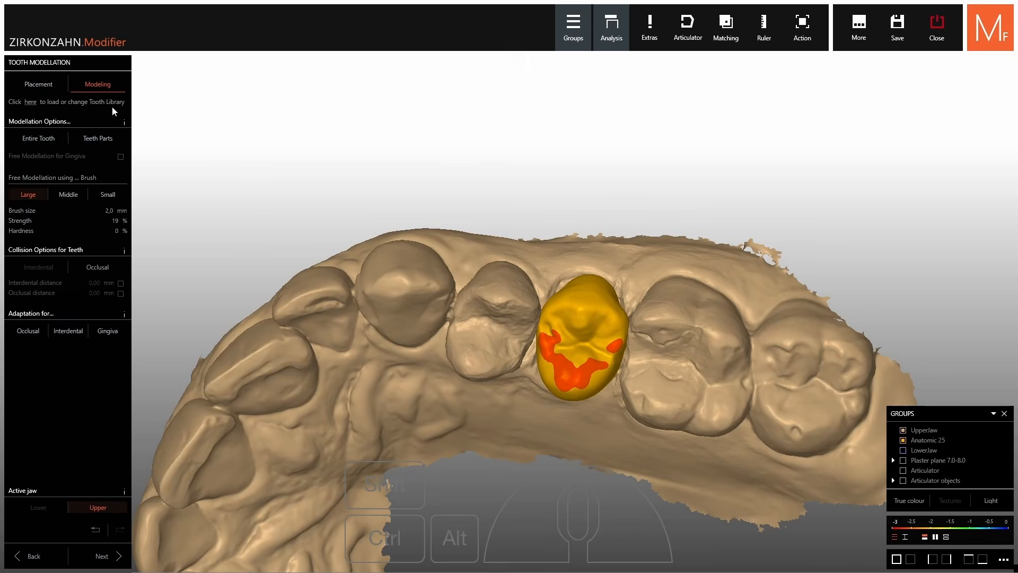
{"action": "scroll", "coordinate": [592, 243], "scroll_direction": "up", "scroll_amount": 4}
{"action": "right_click_drag", "start_coordinate": [592, 243], "coordinate": [592, 250]}
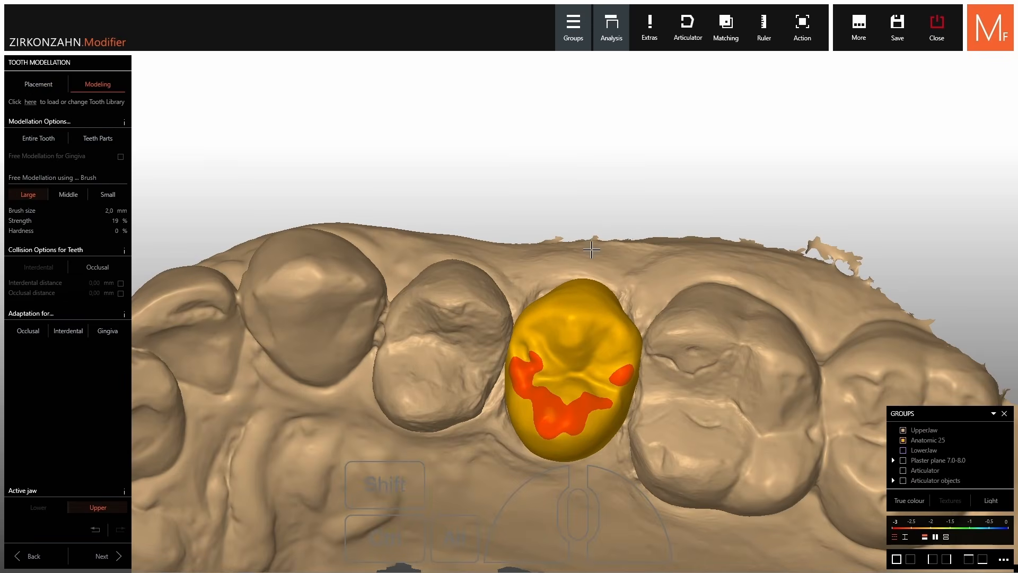
{"action": "left_click", "coordinate": [93, 195]}
{"action": "left_click", "coordinate": [63, 195]}
{"action": "left_click", "coordinate": [31, 194]}
{"action": "left_click_drag", "start_coordinate": [38, 222], "coordinate": [32, 235]}
Build up material on crown 25's outer face and smooth the resulting bump
{"action": "right_click_drag", "start_coordinate": [574, 485], "coordinate": [587, 411]}
{"action": "scroll", "coordinate": [587, 412], "scroll_direction": "up", "scroll_amount": 5}
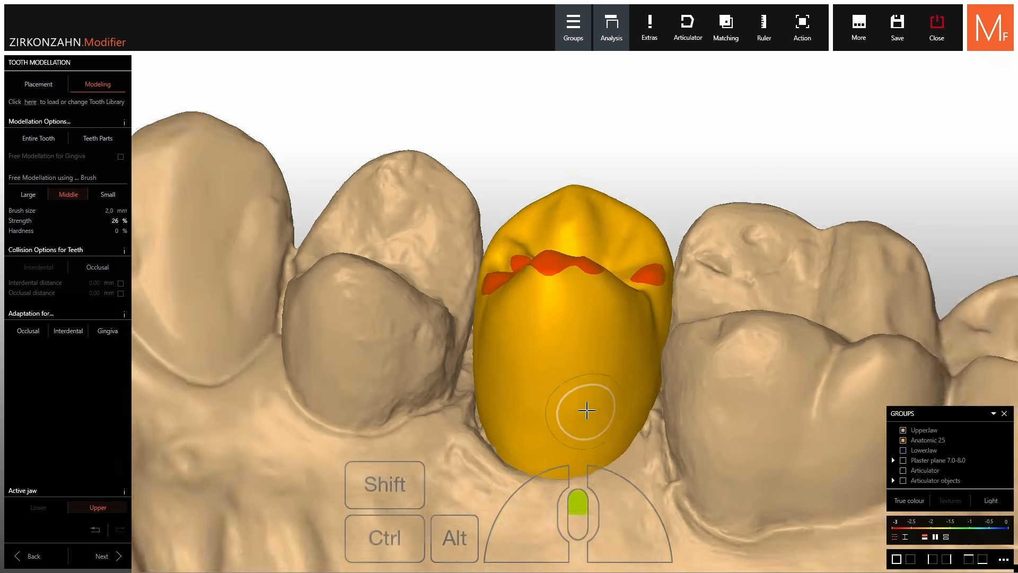
{"action": "left_click_drag", "start_coordinate": [590, 384], "coordinate": [560, 428]}
{"action": "right_click_drag", "start_coordinate": [595, 468], "coordinate": [602, 447]}
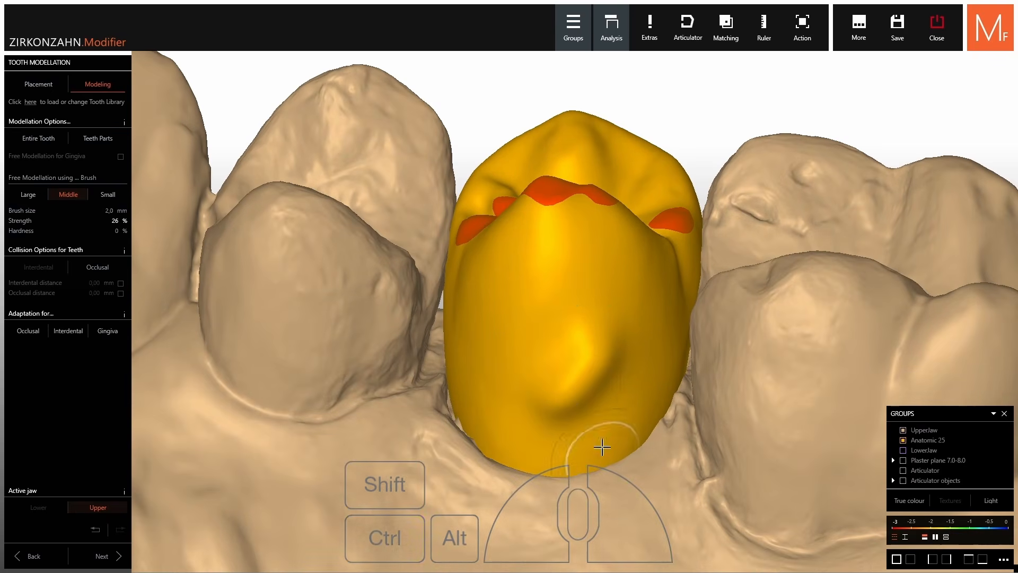
{"action": "key", "text": "ctrl"}
{"action": "left_click_drag", "start_coordinate": [597, 355], "coordinate": [596, 350], "text": "ctrl"}
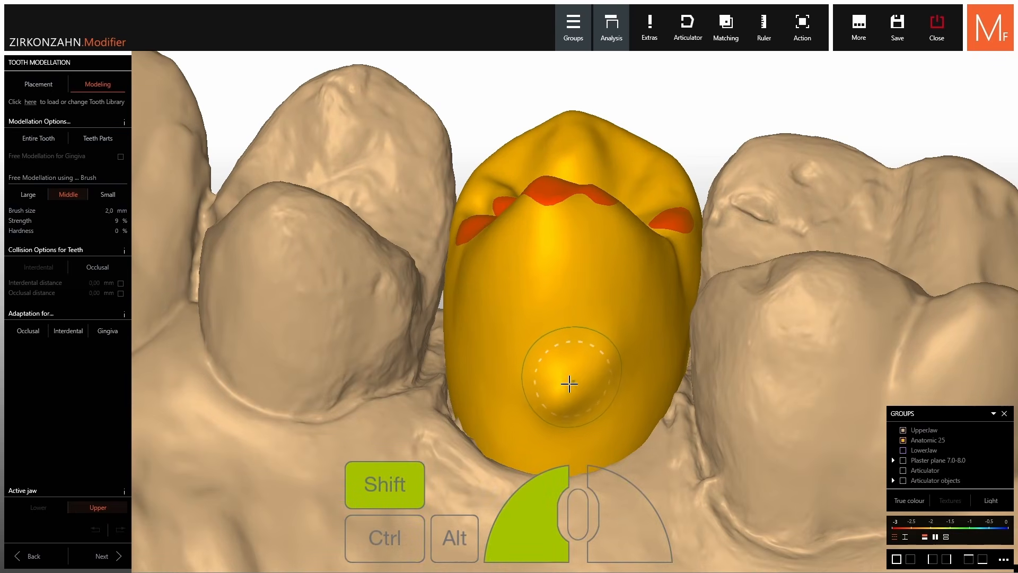
{"action": "left_click_drag", "start_coordinate": [569, 384], "coordinate": [559, 392], "text": "shift"}
{"action": "right_click_drag", "start_coordinate": [558, 392], "coordinate": [620, 389]}
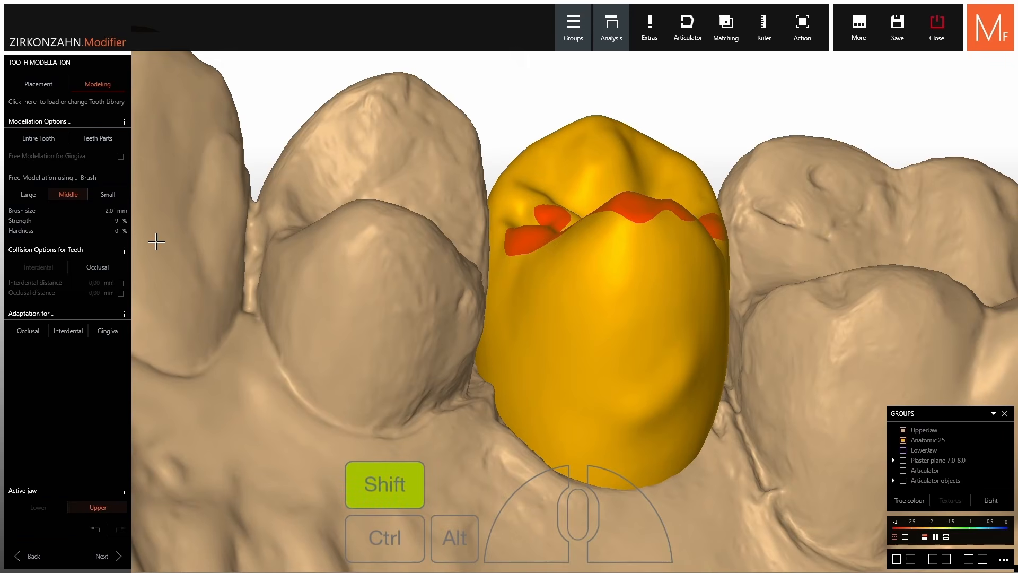
Raise brush strength to 39% and smooth the dent and lower right surface of the crown
{"action": "left_click_drag", "start_coordinate": [25, 224], "coordinate": [46, 229], "text": "shift"}
{"action": "mouse_move", "coordinate": [701, 390]}
{"action": "left_mouse_down", "text": "shift"}
{"action": "mouse_move", "coordinate": [689, 368]}
{"action": "mouse_move", "coordinate": [638, 409]}
{"action": "mouse_move", "coordinate": [663, 379]}
{"action": "left_mouse_up", "text": "shift"}
{"action": "right_click_drag", "start_coordinate": [691, 356], "coordinate": [662, 361]}
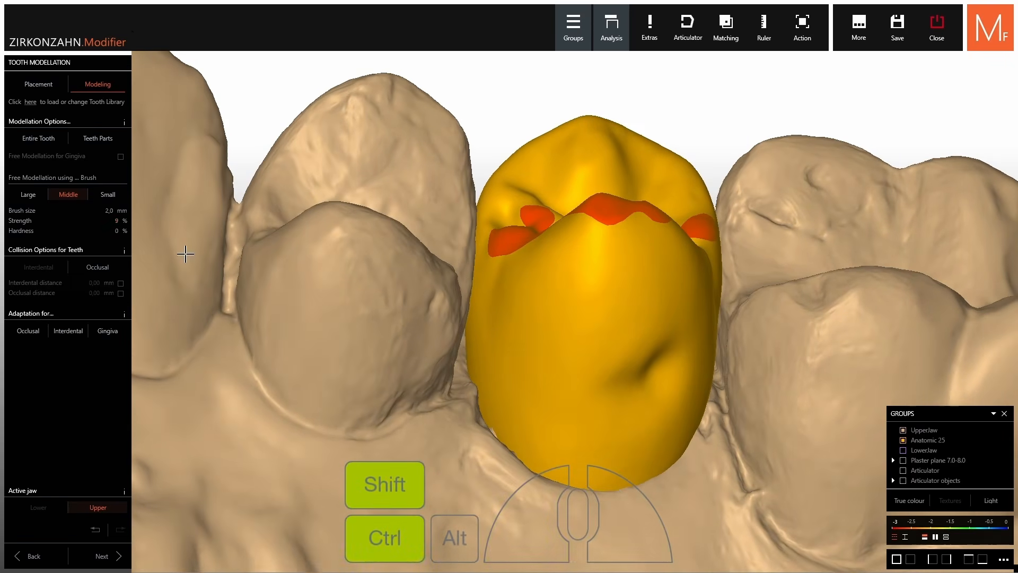
{"action": "left_click_drag", "start_coordinate": [25, 223], "coordinate": [45, 223], "text": "ctrl+shift"}
{"action": "left_click_drag", "start_coordinate": [631, 356], "coordinate": [637, 381], "text": "ctrl+shift"}
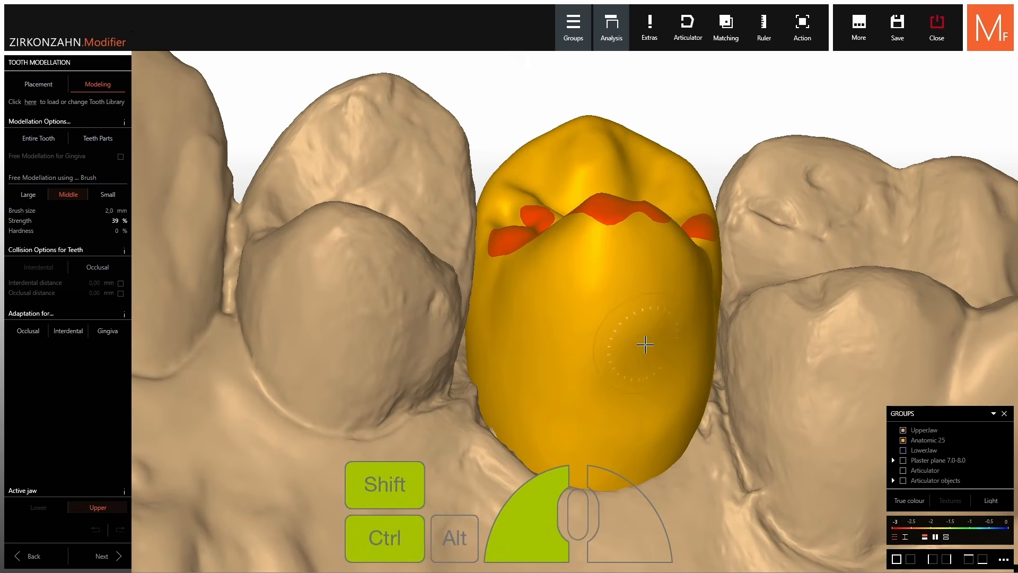
{"action": "left_click_drag", "start_coordinate": [645, 344], "coordinate": [663, 416], "text": "ctrl+shift"}
{"action": "mouse_move", "coordinate": [663, 417]}
{"action": "right_mouse_down"}
{"action": "mouse_move", "coordinate": [682, 415]}
{"action": "mouse_move", "coordinate": [647, 432]}
{"action": "right_mouse_up"}
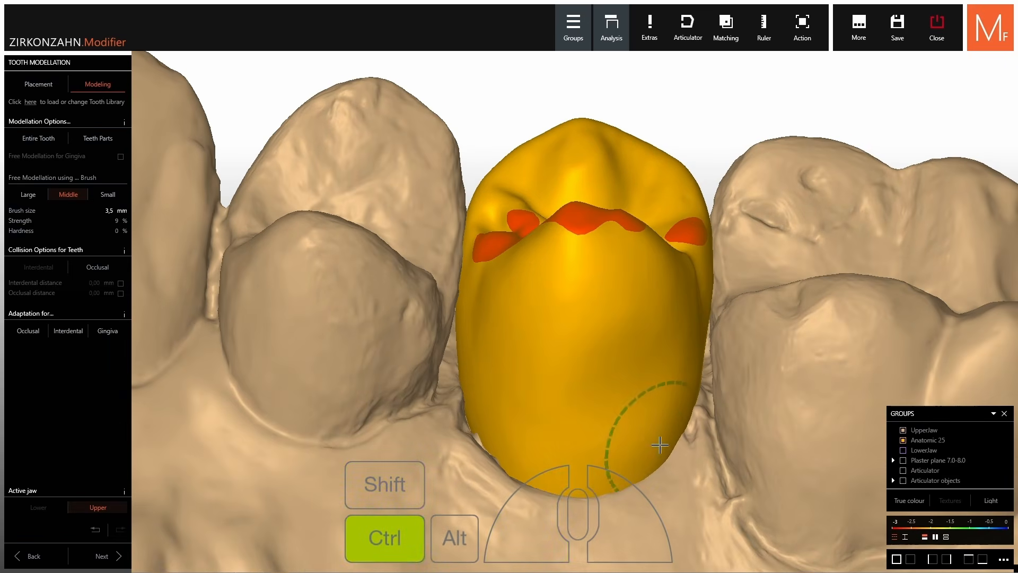
{"action": "mouse_move", "coordinate": [631, 451]}
{"action": "left_mouse_down", "text": "ctrl+shift"}
{"action": "mouse_move", "coordinate": [650, 434]}
{"action": "mouse_move", "coordinate": [656, 394]}
{"action": "left_mouse_up", "text": "ctrl+shift"}
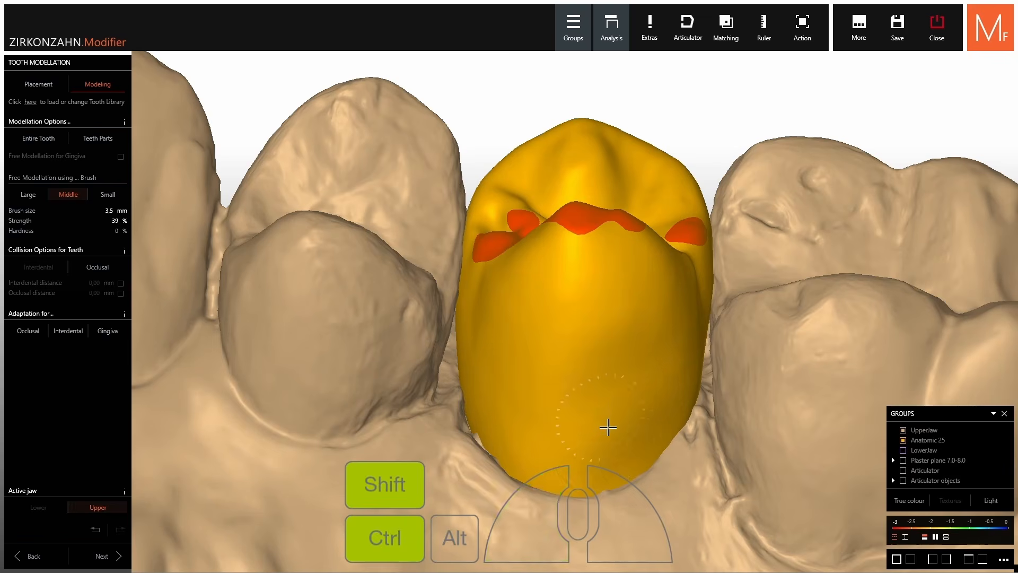
{"action": "right_click_drag", "start_coordinate": [608, 427], "coordinate": [601, 416]}
{"action": "scroll", "coordinate": [608, 411], "scroll_direction": "down", "scroll_amount": 5}
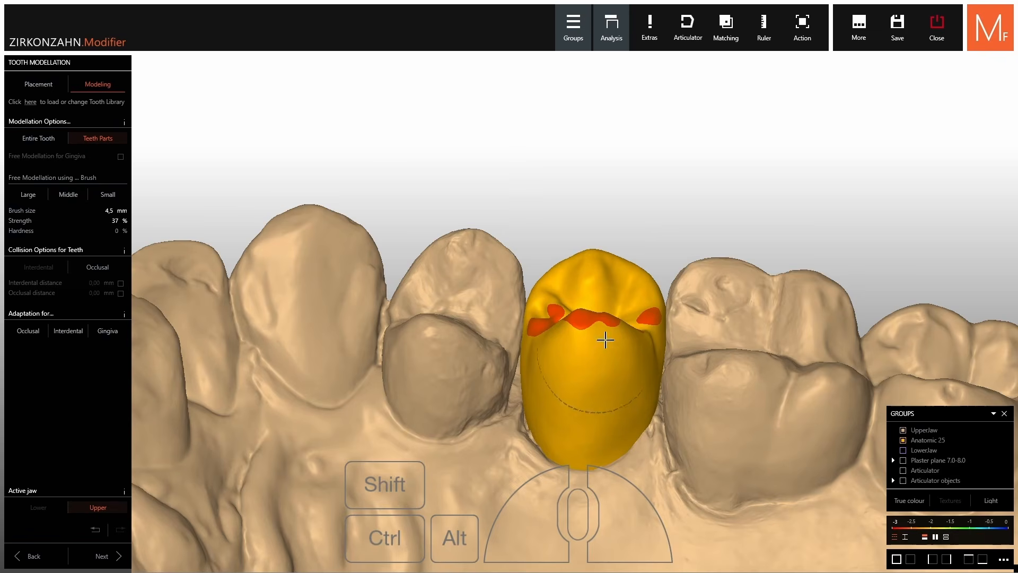
Shift-drag to reshape the biting surface of crown 25
{"action": "scroll", "coordinate": [605, 339], "scroll_direction": "up", "scroll_amount": 3}
{"action": "key", "text": "shift"}
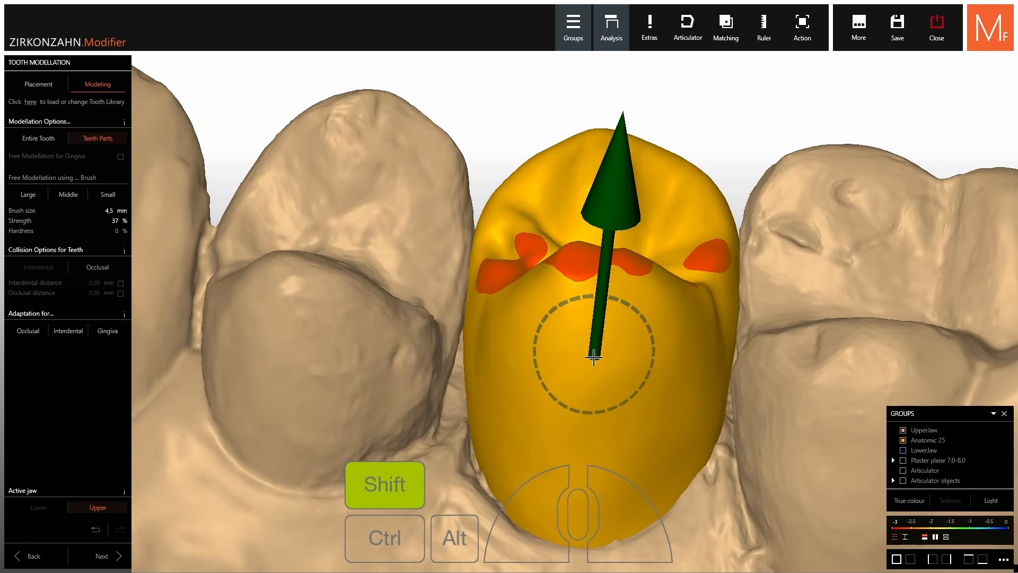
{"action": "scroll", "coordinate": [595, 358], "scroll_direction": "up", "scroll_amount": 5, "text": "shift"}
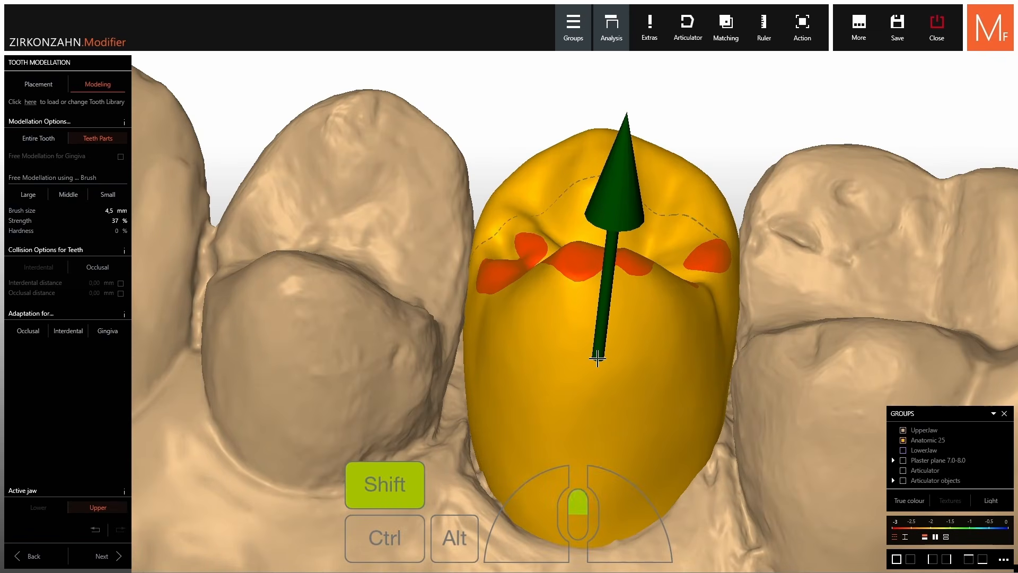
{"action": "scroll", "coordinate": [598, 357], "scroll_direction": "down", "scroll_amount": 3, "text": "shift"}
{"action": "scroll", "coordinate": [598, 358], "scroll_direction": "up", "scroll_amount": 2, "text": "shift"}
{"action": "scroll", "coordinate": [599, 356], "scroll_direction": "down", "scroll_amount": 4}
{"action": "right_click_drag", "start_coordinate": [600, 357], "coordinate": [580, 342]}
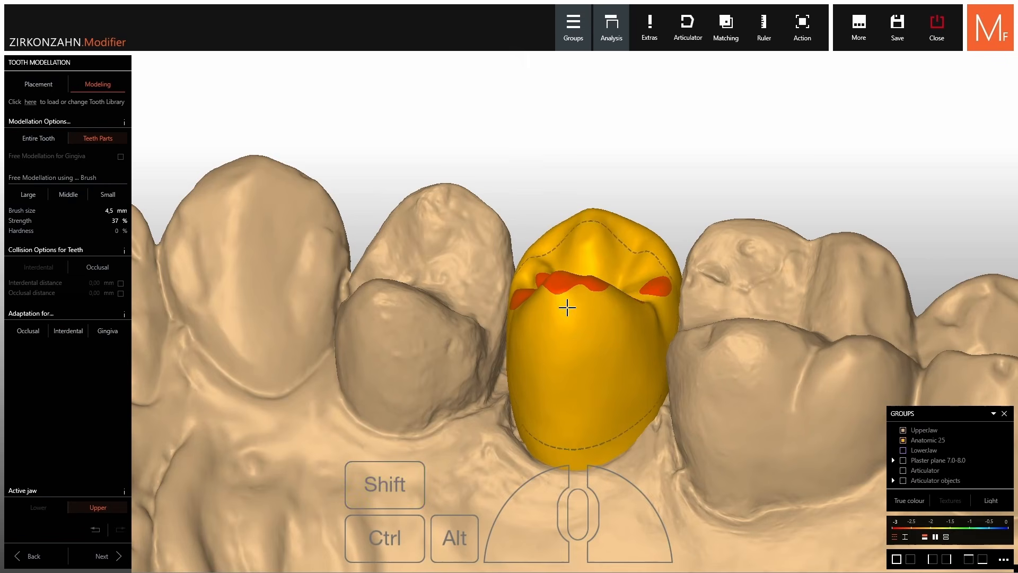
{"action": "mouse_move", "coordinate": [567, 307]}
{"action": "left_mouse_down"}
{"action": "mouse_move", "coordinate": [571, 291]}
{"action": "mouse_move", "coordinate": [571, 306]}
{"action": "left_mouse_up"}
{"action": "right_click_drag", "start_coordinate": [571, 306], "coordinate": [566, 259]}
{"action": "scroll", "coordinate": [566, 259], "scroll_direction": "up", "scroll_amount": 5}
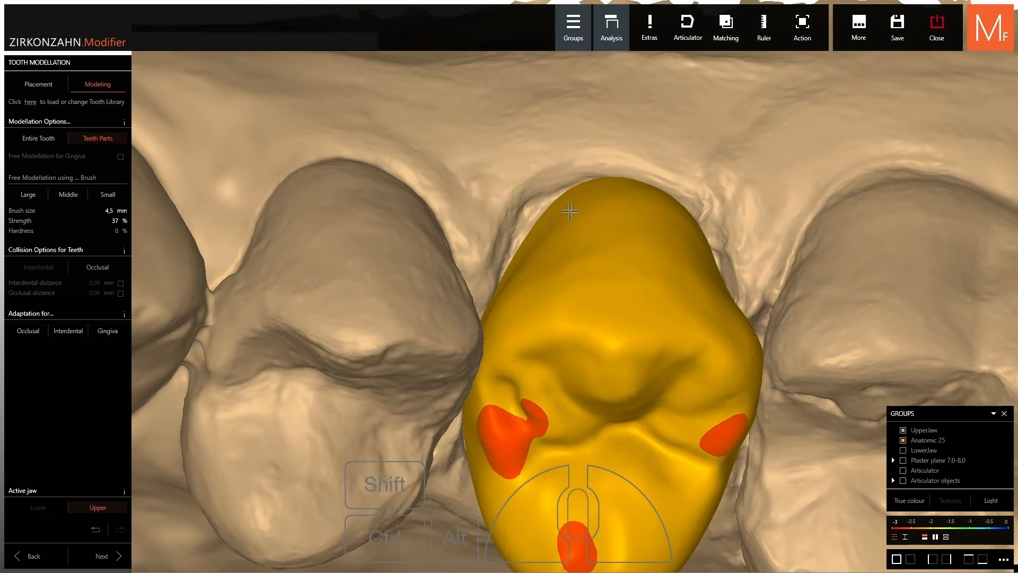
Ctrl-sculpt the top and right side of crown 25
{"action": "key", "text": "ctrl"}
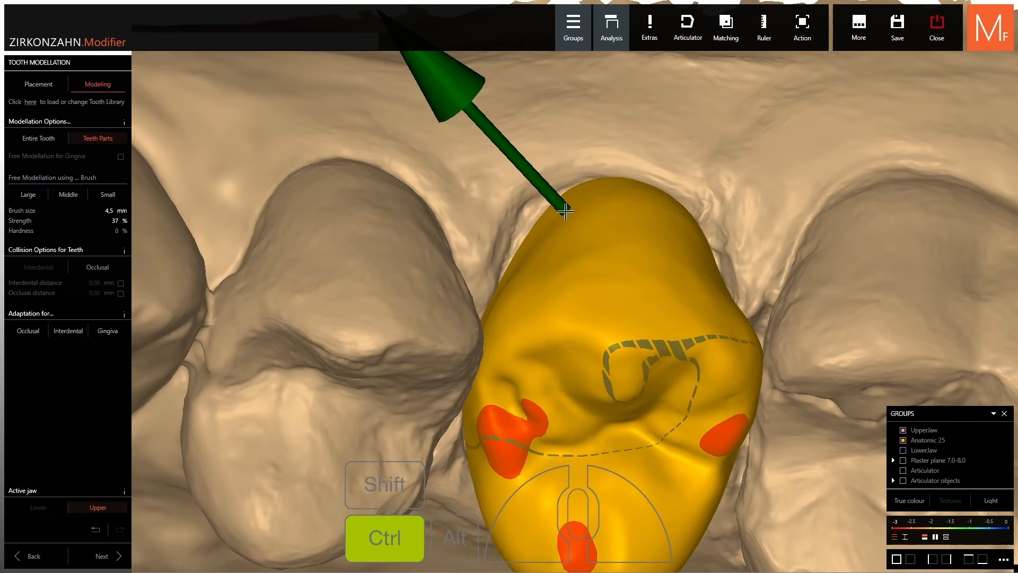
{"action": "left_click_drag", "start_coordinate": [548, 216], "coordinate": [541, 208], "text": "ctrl"}
{"action": "right_click_drag", "start_coordinate": [578, 220], "coordinate": [721, 245]}
{"action": "left_click_drag", "start_coordinate": [736, 252], "coordinate": [738, 250], "text": "ctrl"}
{"action": "right_click_drag", "start_coordinate": [735, 247], "coordinate": [657, 204]}
{"action": "left_click_drag", "start_coordinate": [642, 170], "coordinate": [641, 166], "text": "ctrl"}
Shrink the left and right red contact spots, then check the arch from an occlusal view
{"action": "scroll", "coordinate": [644, 186], "scroll_direction": "down", "scroll_amount": 5}
{"action": "right_click_drag", "start_coordinate": [645, 188], "coordinate": [646, 204]}
{"action": "right_click_drag", "start_coordinate": [646, 292], "coordinate": [648, 234]}
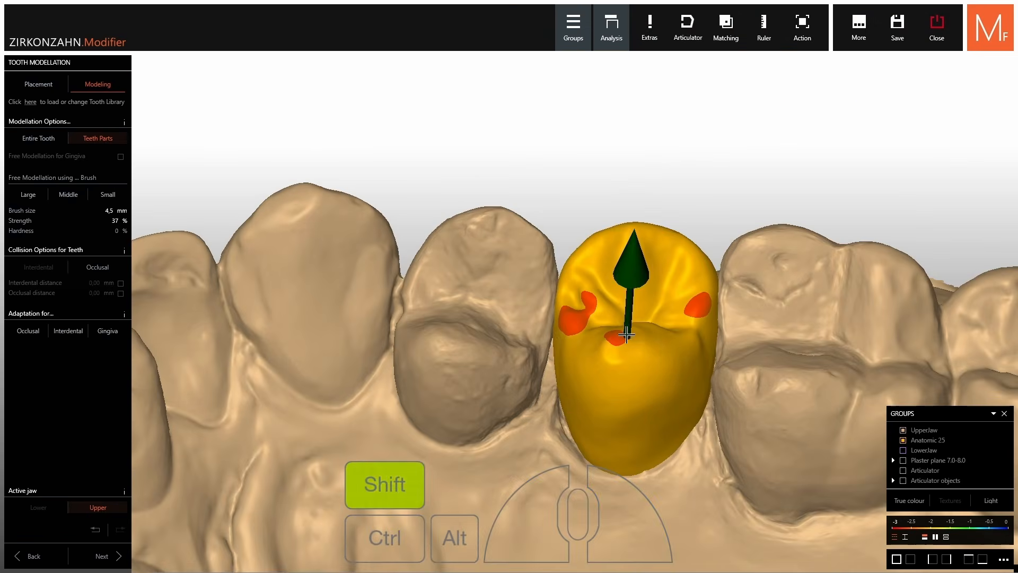
{"action": "right_click_drag", "start_coordinate": [630, 336], "coordinate": [634, 316]}
{"action": "left_click_drag", "start_coordinate": [697, 293], "coordinate": [695, 298], "text": "shift"}
{"action": "right_click_drag", "start_coordinate": [673, 313], "coordinate": [666, 319]}
{"action": "scroll", "coordinate": [589, 323], "scroll_direction": "up", "scroll_amount": 5}
{"action": "left_click_drag", "start_coordinate": [586, 306], "coordinate": [586, 332], "text": "shift"}
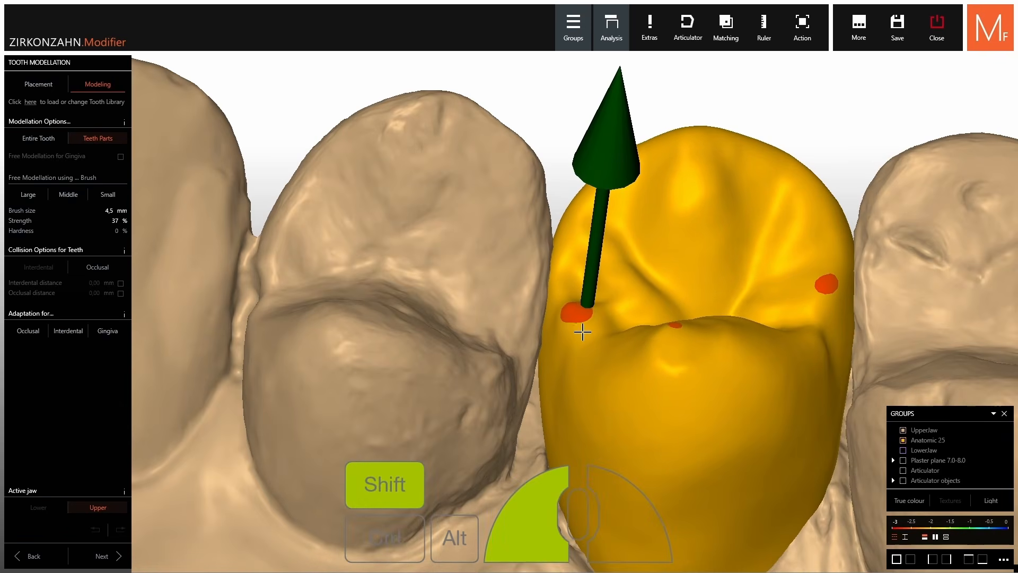
{"action": "right_click_drag", "start_coordinate": [587, 332], "coordinate": [591, 307]}
{"action": "left_click_drag", "start_coordinate": [582, 272], "coordinate": [588, 265], "text": "shift"}
{"action": "left_click_drag", "start_coordinate": [575, 336], "coordinate": [572, 337], "text": "shift"}
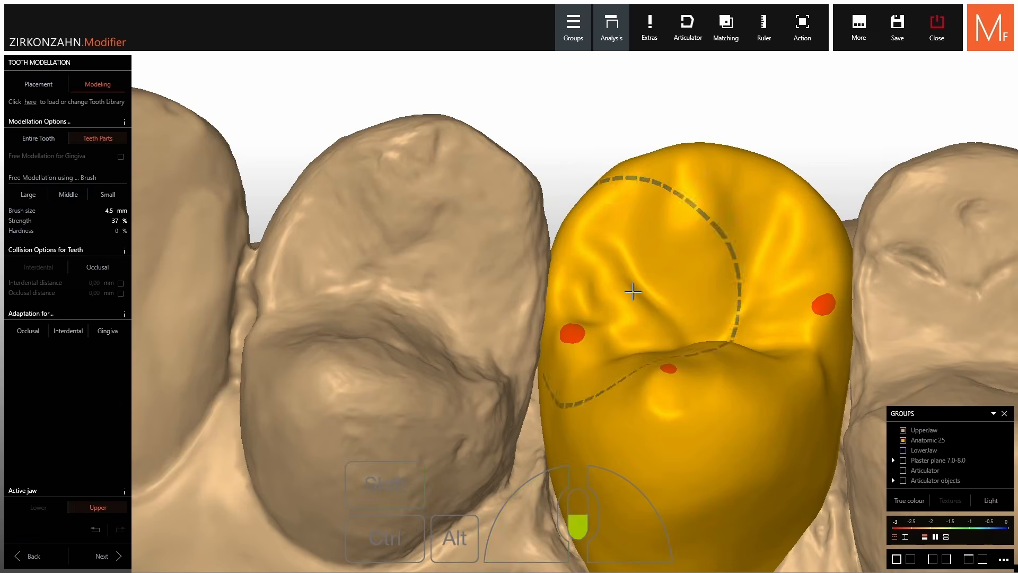
{"action": "scroll", "coordinate": [632, 291], "scroll_direction": "down", "scroll_amount": 5}
{"action": "mouse_move", "coordinate": [632, 291]}
{"action": "right_mouse_down"}
{"action": "mouse_move", "coordinate": [636, 360]}
{"action": "mouse_move", "coordinate": [647, 223]}
{"action": "right_mouse_up"}
{"action": "scroll", "coordinate": [647, 228], "scroll_direction": "up", "scroll_amount": 3}
{"action": "left_click_drag", "start_coordinate": [607, 156], "coordinate": [607, 156]}
{"action": "scroll", "coordinate": [603, 154], "scroll_direction": "down", "scroll_amount": 5}
{"action": "right_click_drag", "start_coordinate": [603, 154], "coordinate": [698, 211]}
{"action": "scroll", "coordinate": [747, 231], "scroll_direction": "up", "scroll_amount": 2}
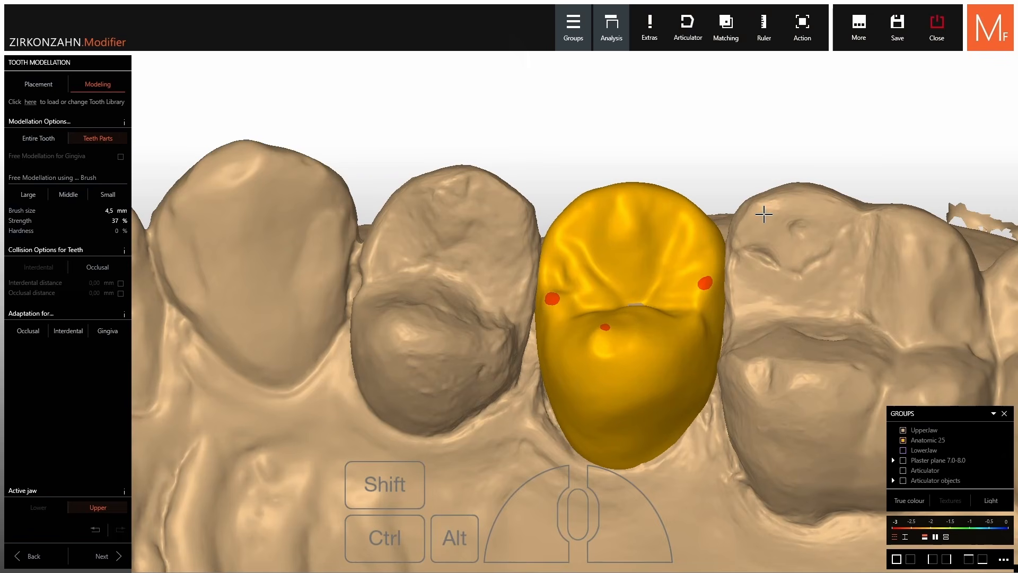
Show the upper jaw's Minimal Thickness shell, trying 0,64 before returning to about 0,51
{"action": "right_click", "coordinate": [799, 212]}
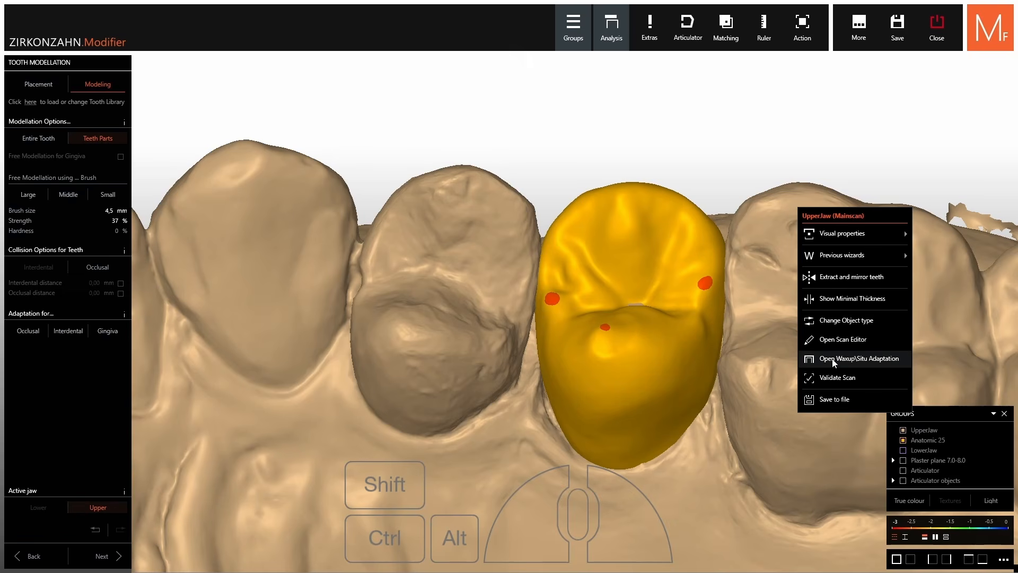
{"action": "left_click", "coordinate": [839, 299]}
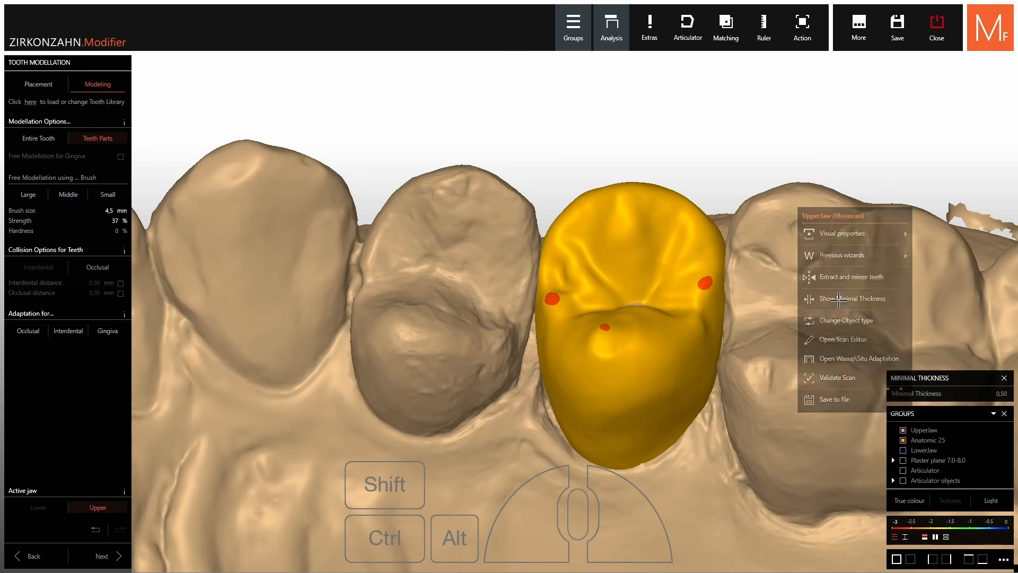
{"action": "right_click_drag", "start_coordinate": [825, 297], "coordinate": [833, 299]}
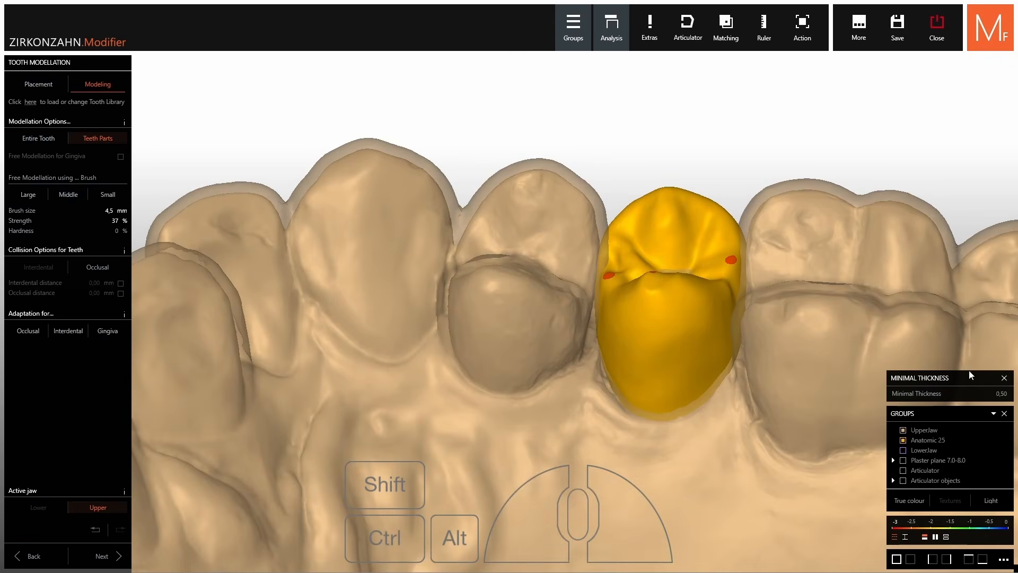
{"action": "left_click_drag", "start_coordinate": [915, 400], "coordinate": [912, 397]}
{"action": "right_click_drag", "start_coordinate": [771, 156], "coordinate": [732, 266]}
Touch up crown 25 against the thickness shell, then hide the shell
{"action": "scroll", "coordinate": [736, 223], "scroll_direction": "up", "scroll_amount": 3}
{"action": "scroll", "coordinate": [663, 300], "scroll_direction": "up", "scroll_amount": 3}
{"action": "mouse_move", "coordinate": [662, 294]}
{"action": "right_mouse_down"}
{"action": "mouse_move", "coordinate": [634, 299]}
{"action": "mouse_move", "coordinate": [634, 315]}
{"action": "right_mouse_up"}
{"action": "scroll", "coordinate": [635, 297], "scroll_direction": "down", "scroll_amount": 3}
{"action": "left_click_drag", "start_coordinate": [635, 315], "coordinate": [633, 301], "text": "shift"}
{"action": "mouse_move", "coordinate": [633, 301]}
{"action": "right_mouse_down"}
{"action": "mouse_move", "coordinate": [680, 311]}
{"action": "mouse_move", "coordinate": [665, 303]}
{"action": "mouse_move", "coordinate": [667, 361]}
{"action": "mouse_move", "coordinate": [665, 234]}
{"action": "right_mouse_up"}
{"action": "scroll", "coordinate": [665, 297], "scroll_direction": "down", "scroll_amount": 3}
{"action": "left_click", "coordinate": [1004, 378]}
Make Anatomic 25 semi-transparent in Groups to reveal the preparation underneath
{"action": "scroll", "coordinate": [656, 366], "scroll_direction": "up", "scroll_amount": 3}
{"action": "right_click_drag", "start_coordinate": [644, 374], "coordinate": [635, 368]}
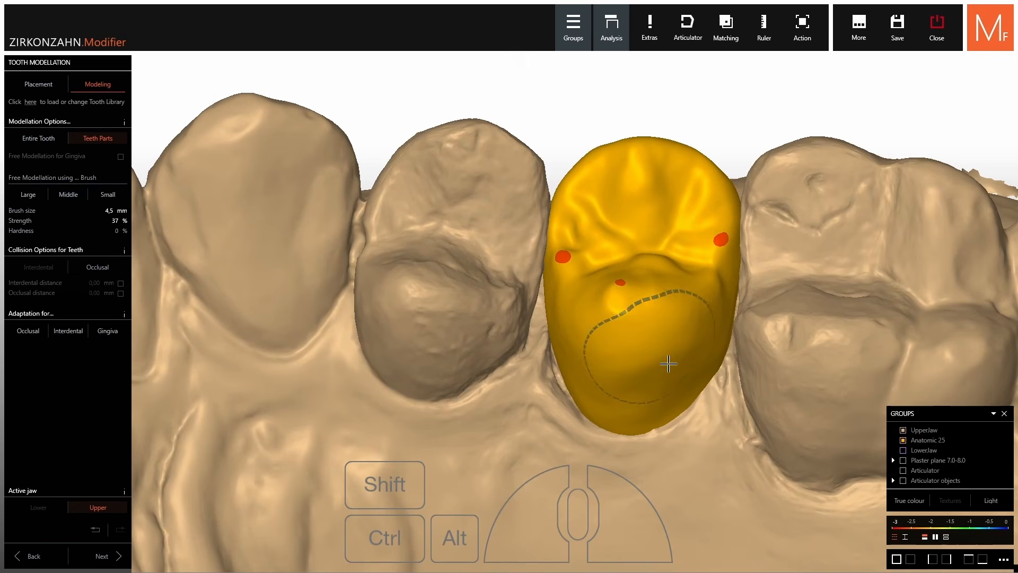
{"action": "left_click_drag", "start_coordinate": [980, 446], "coordinate": [962, 438]}
{"action": "mouse_move", "coordinate": [817, 366]}
{"action": "right_mouse_down"}
{"action": "mouse_move", "coordinate": [819, 348]}
{"action": "mouse_move", "coordinate": [817, 380]}
{"action": "right_mouse_up"}
{"action": "right_click_drag", "start_coordinate": [740, 467], "coordinate": [701, 238]}
{"action": "right_click_drag", "start_coordinate": [693, 309], "coordinate": [684, 265]}
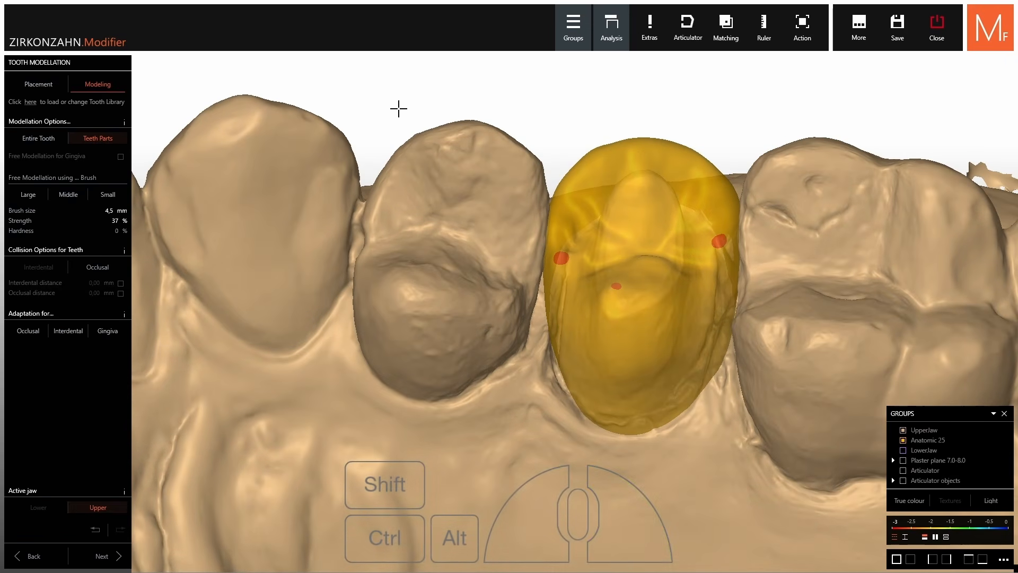
In Placement, adjust crown 25 to shrink its contact spots
{"action": "left_click", "coordinate": [38, 84]}
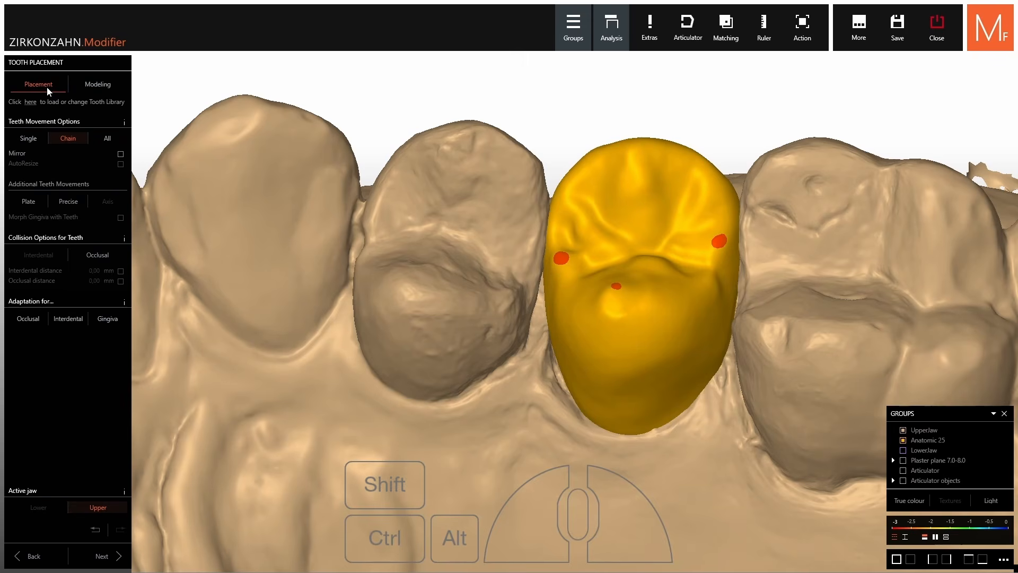
{"action": "scroll", "coordinate": [657, 260], "scroll_direction": "down", "scroll_amount": 2, "text": "shift"}
{"action": "right_click_drag", "start_coordinate": [658, 260], "coordinate": [682, 295]}
{"action": "scroll", "coordinate": [669, 262], "scroll_direction": "down", "scroll_amount": 1, "text": "ctrl+shift"}
Back in Modeling, sculpt the lower and right margins of crown 25
{"action": "left_click", "coordinate": [110, 88]}
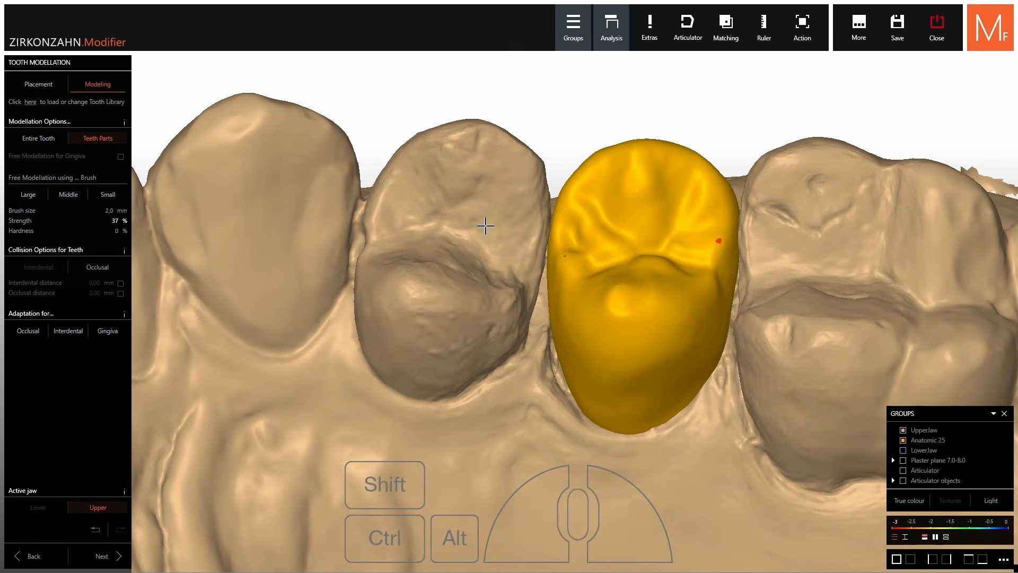
{"action": "key", "text": "shift"}
{"action": "scroll", "coordinate": [669, 430], "scroll_direction": "up", "scroll_amount": 2}
{"action": "scroll", "coordinate": [669, 430], "scroll_direction": "up", "scroll_amount": 2}
{"action": "key", "text": "shift"}
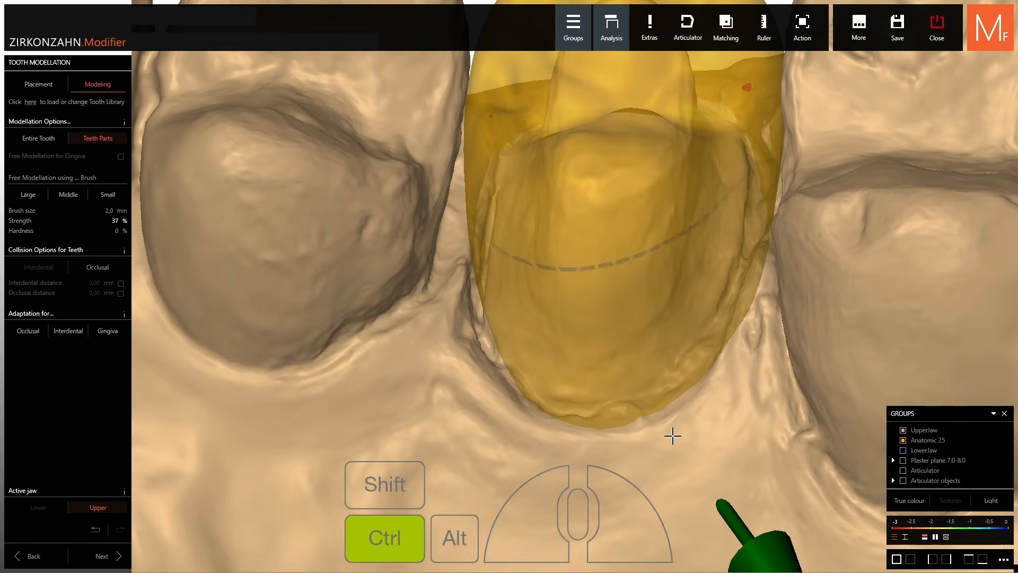
{"action": "left_click_drag", "start_coordinate": [672, 434], "coordinate": [666, 417], "text": "ctrl"}
{"action": "right_click_drag", "start_coordinate": [753, 319], "coordinate": [752, 304]}
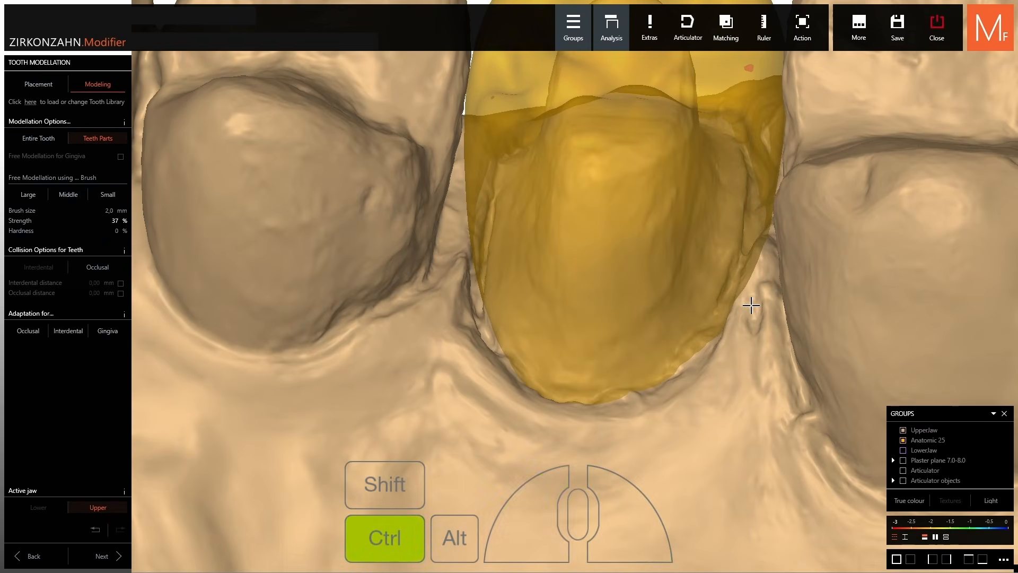
{"action": "left_click_drag", "start_coordinate": [751, 304], "coordinate": [736, 296], "text": "ctrl"}
{"action": "right_click_drag", "start_coordinate": [546, 360], "coordinate": [532, 362]}
{"action": "left_click_drag", "start_coordinate": [531, 361], "coordinate": [531, 358], "text": "ctrl"}
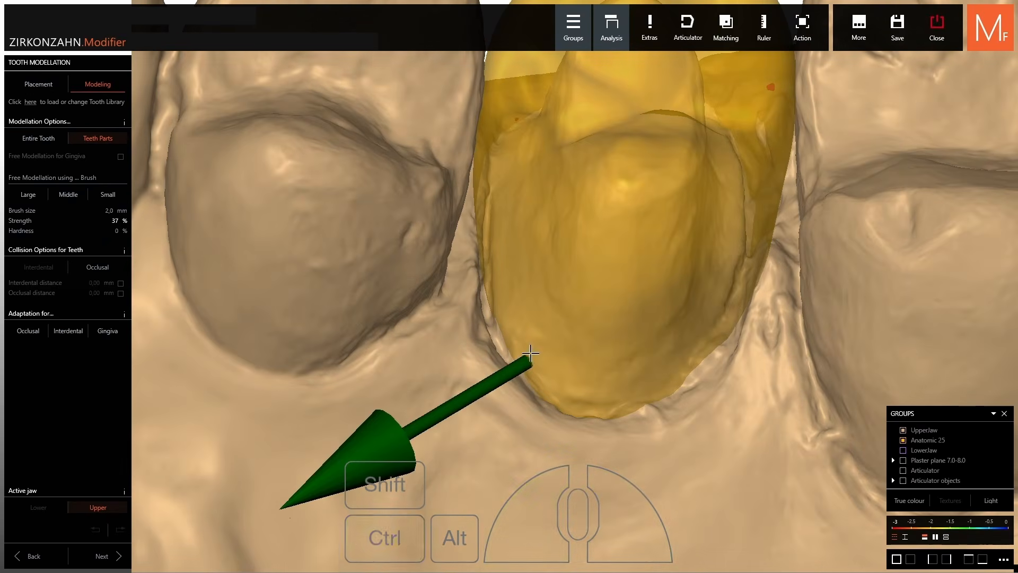
{"action": "scroll", "coordinate": [532, 356], "scroll_direction": "down", "scroll_amount": 2}
From an occlusal view, reshape the upper, upper-left and right margins of the crown
{"action": "right_click_drag", "start_coordinate": [547, 69], "coordinate": [605, 136]}
{"action": "scroll", "coordinate": [628, 129], "scroll_direction": "up", "scroll_amount": 2}
{"action": "left_click_drag", "start_coordinate": [652, 121], "coordinate": [659, 132], "text": "ctrl"}
{"action": "right_click_drag", "start_coordinate": [517, 175], "coordinate": [488, 189]}
{"action": "key", "text": "shift"}
{"action": "left_click_drag", "start_coordinate": [479, 184], "coordinate": [474, 181], "text": "ctrl"}
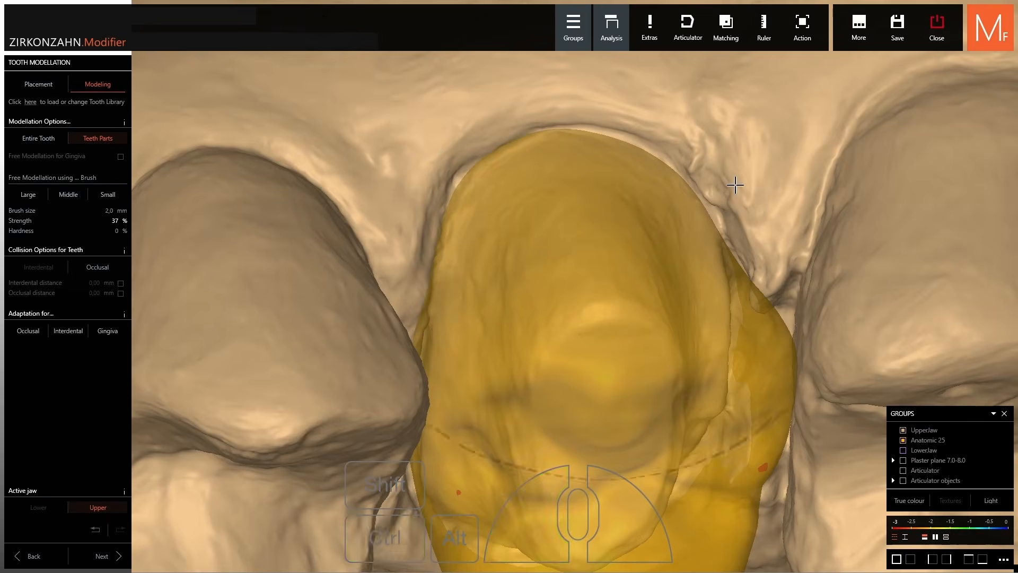
{"action": "right_click_drag", "start_coordinate": [733, 186], "coordinate": [757, 221]}
{"action": "left_click_drag", "start_coordinate": [759, 220], "coordinate": [762, 218], "text": "ctrl"}
{"action": "scroll", "coordinate": [762, 218], "scroll_direction": "down", "scroll_amount": 2}
{"action": "right_click_drag", "start_coordinate": [762, 218], "coordinate": [769, 236]}
{"action": "scroll", "coordinate": [766, 222], "scroll_direction": "up", "scroll_amount": 3}
{"action": "left_click_drag", "start_coordinate": [795, 238], "coordinate": [795, 238], "text": "ctrl"}
{"action": "scroll", "coordinate": [795, 239], "scroll_direction": "down", "scroll_amount": 4}
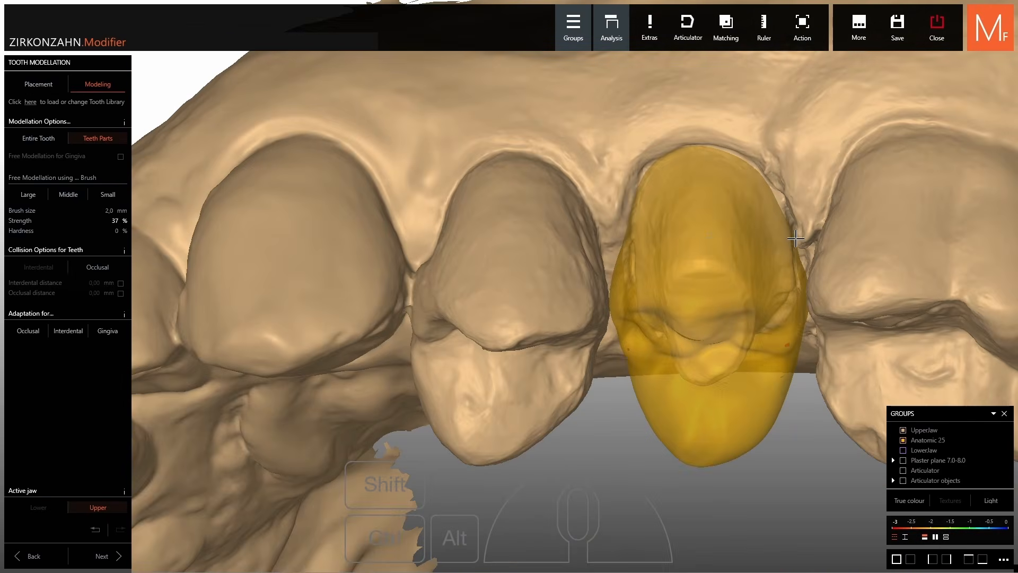
From the front, build up the left margin and the area near the right red spot
{"action": "mouse_move", "coordinate": [708, 231]}
{"action": "right_mouse_down"}
{"action": "mouse_move", "coordinate": [701, 287]}
{"action": "mouse_move", "coordinate": [707, 232]}
{"action": "right_mouse_up"}
{"action": "scroll", "coordinate": [702, 233], "scroll_direction": "down", "scroll_amount": 2}
{"action": "key", "text": "shift"}
{"action": "scroll", "coordinate": [718, 322], "scroll_direction": "up", "scroll_amount": 5}
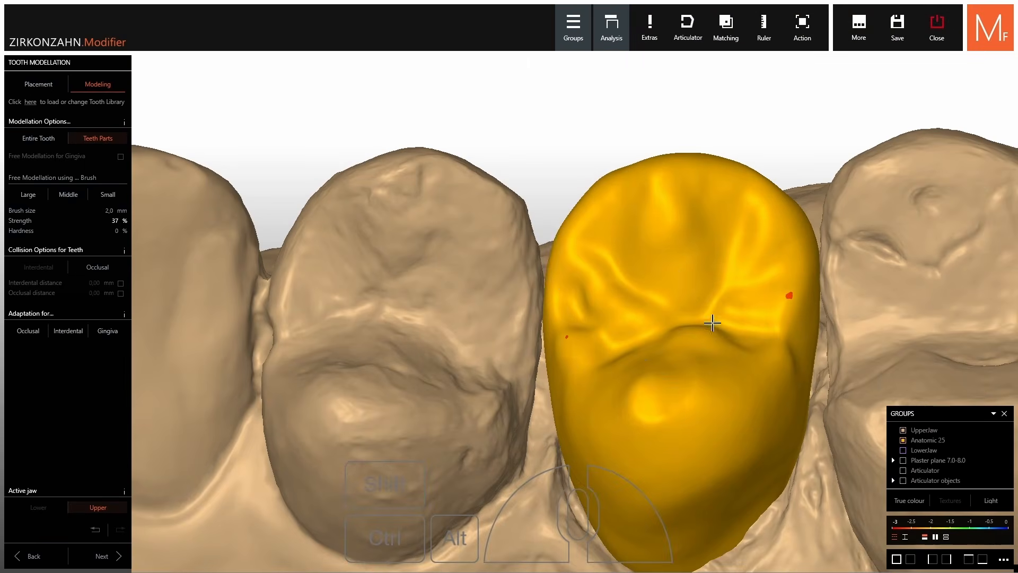
{"action": "left_click_drag", "start_coordinate": [576, 356], "coordinate": [574, 349], "text": "shift"}
{"action": "right_click_drag", "start_coordinate": [680, 374], "coordinate": [682, 378]}
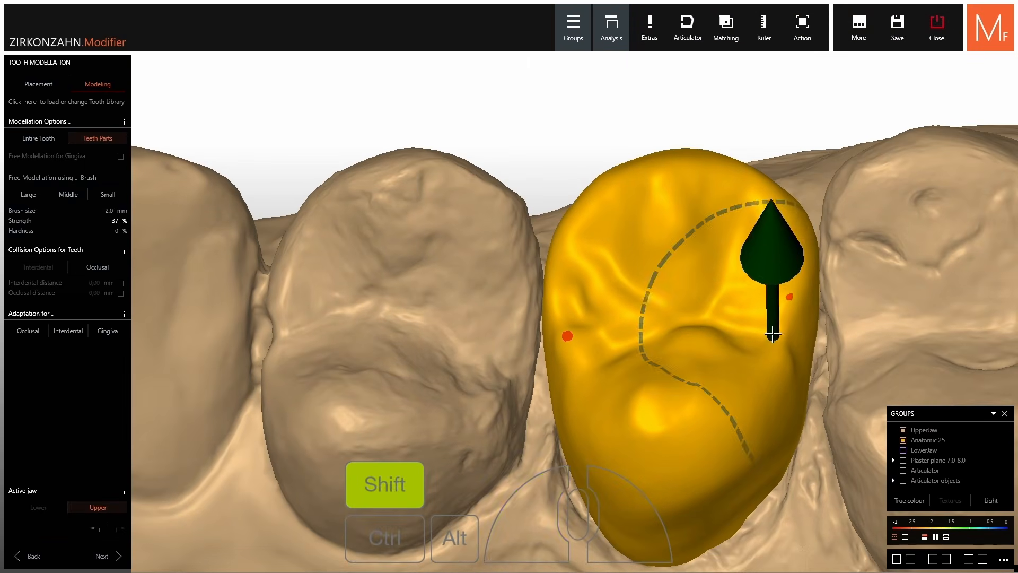
{"action": "left_click_drag", "start_coordinate": [784, 313], "coordinate": [785, 310], "text": "shift"}
{"action": "right_click_drag", "start_coordinate": [738, 344], "coordinate": [737, 347]}
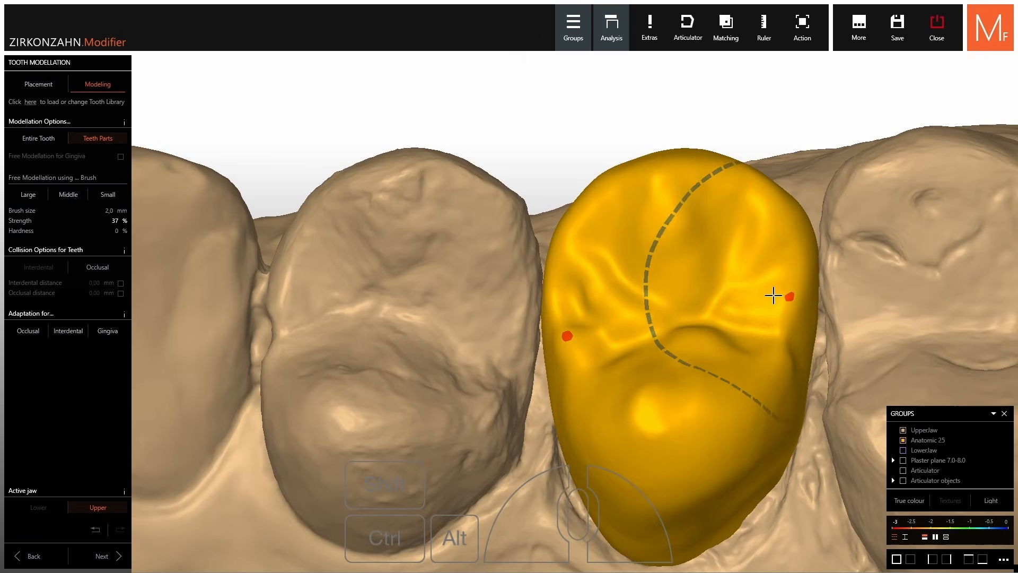
{"action": "scroll", "coordinate": [790, 295], "scroll_direction": "up", "scroll_amount": 3}
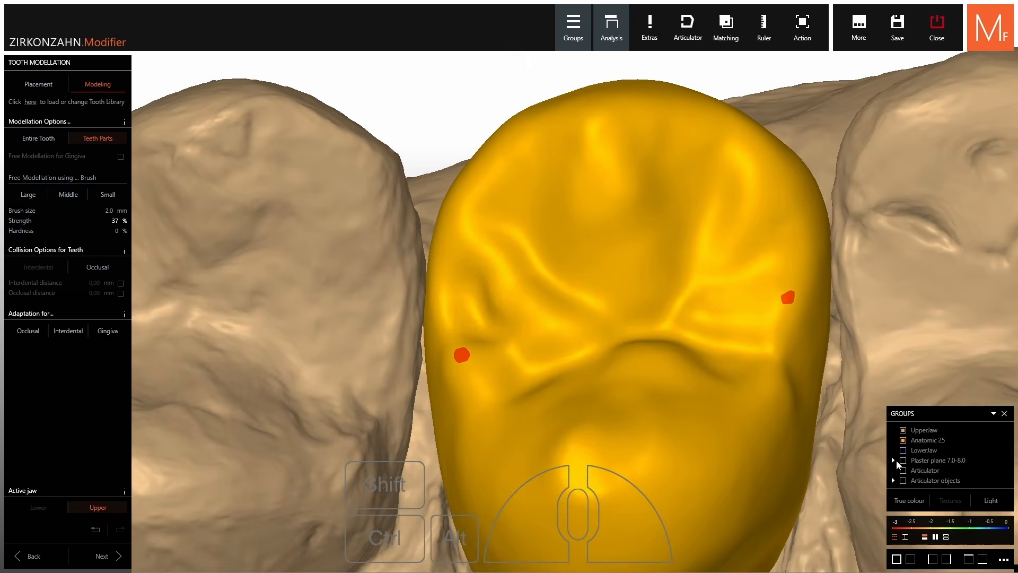
Briefly show the lower jaw scan to check the bite, then hide it again
{"action": "left_click", "coordinate": [903, 450]}
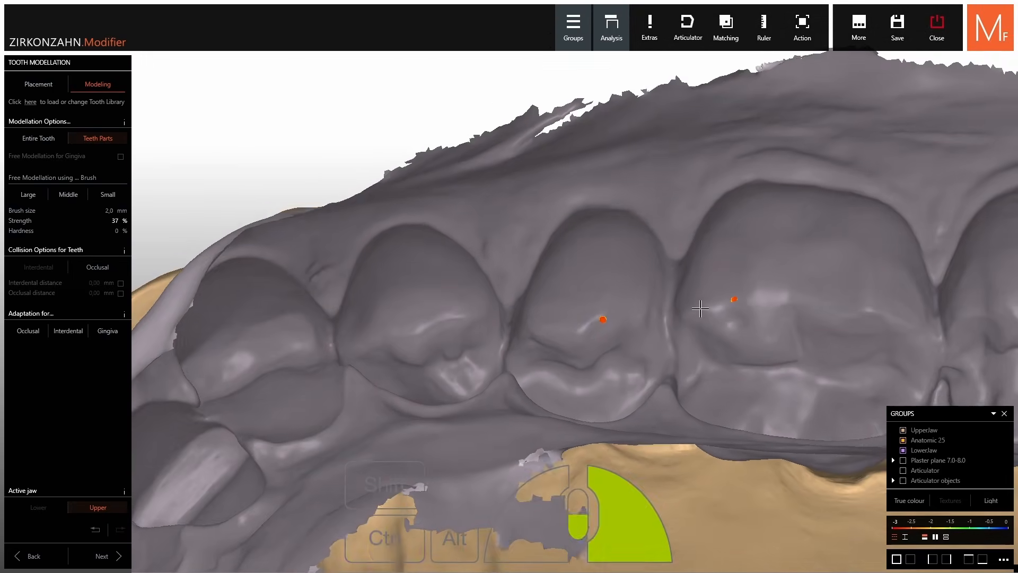
{"action": "right_click_drag", "start_coordinate": [647, 207], "coordinate": [647, 193]}
{"action": "left_click", "coordinate": [647, 193], "text": "ctrl"}
{"action": "scroll", "coordinate": [725, 356], "scroll_direction": "up", "scroll_amount": 3}
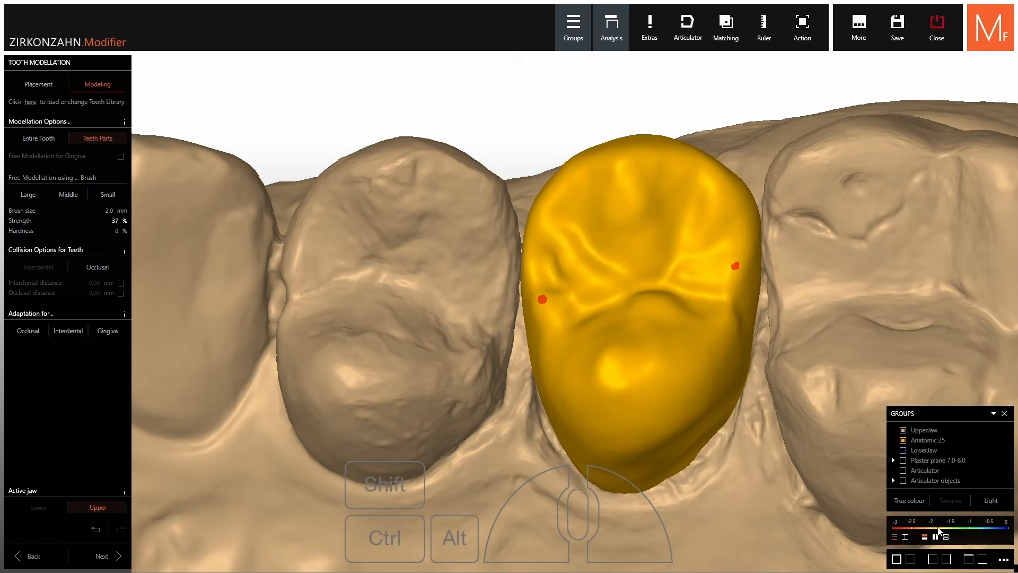
Display a distance colour map on the crown with the scale narrowed to 0–0.4
{"action": "left_click", "coordinate": [619, 45]}
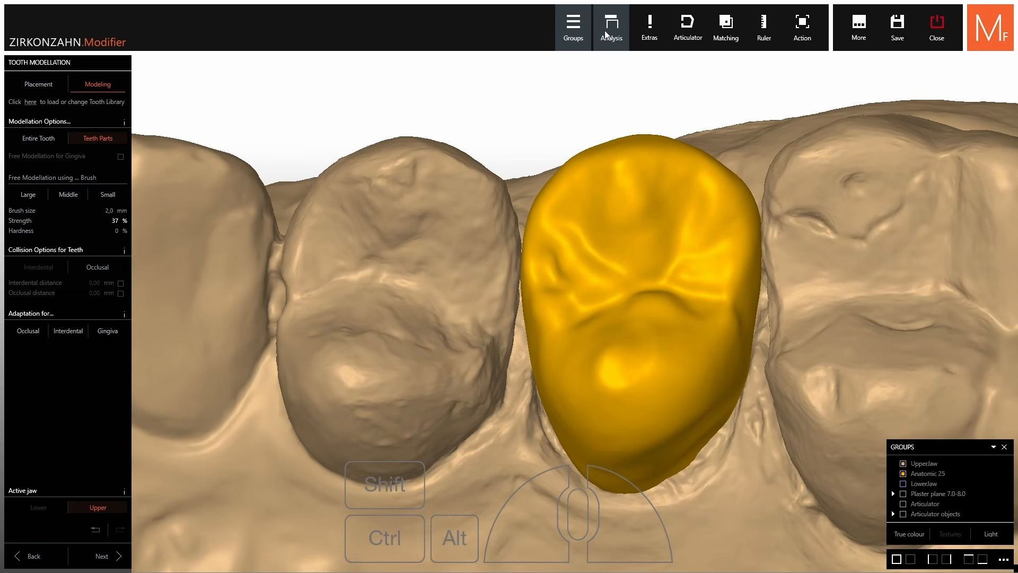
{"action": "left_click", "coordinate": [613, 43]}
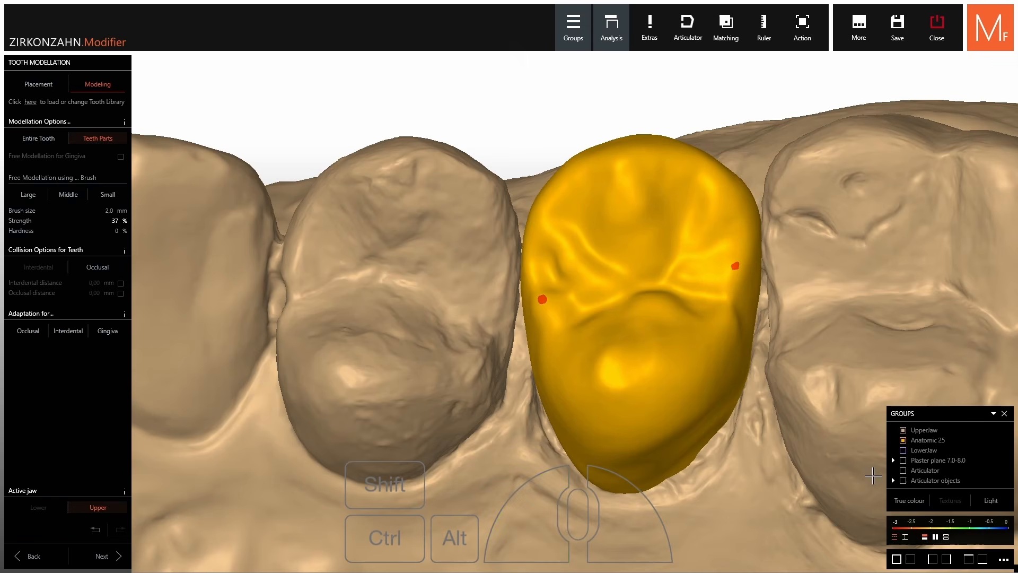
{"action": "left_click", "coordinate": [906, 537]}
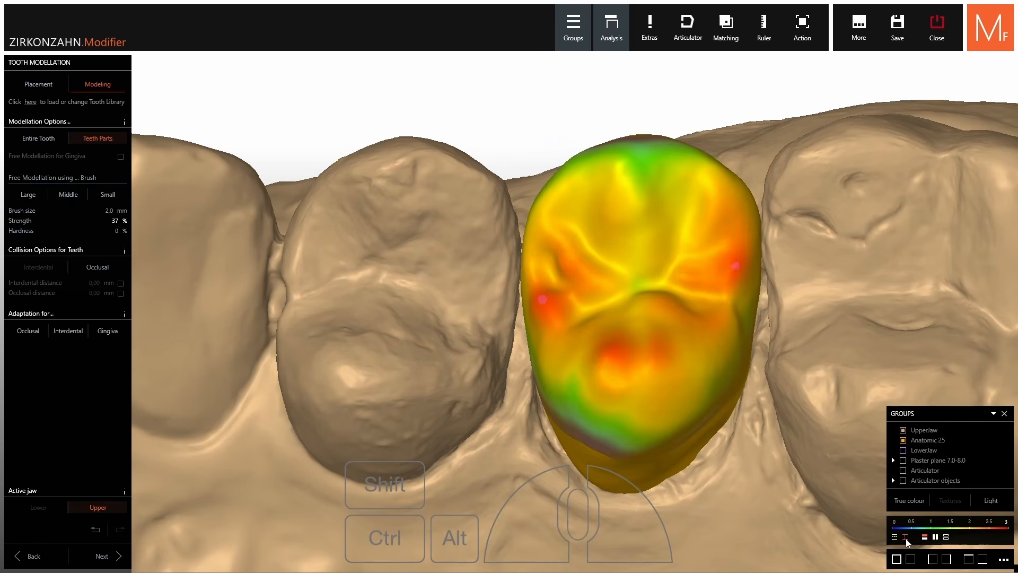
{"action": "left_click", "coordinate": [916, 532]}
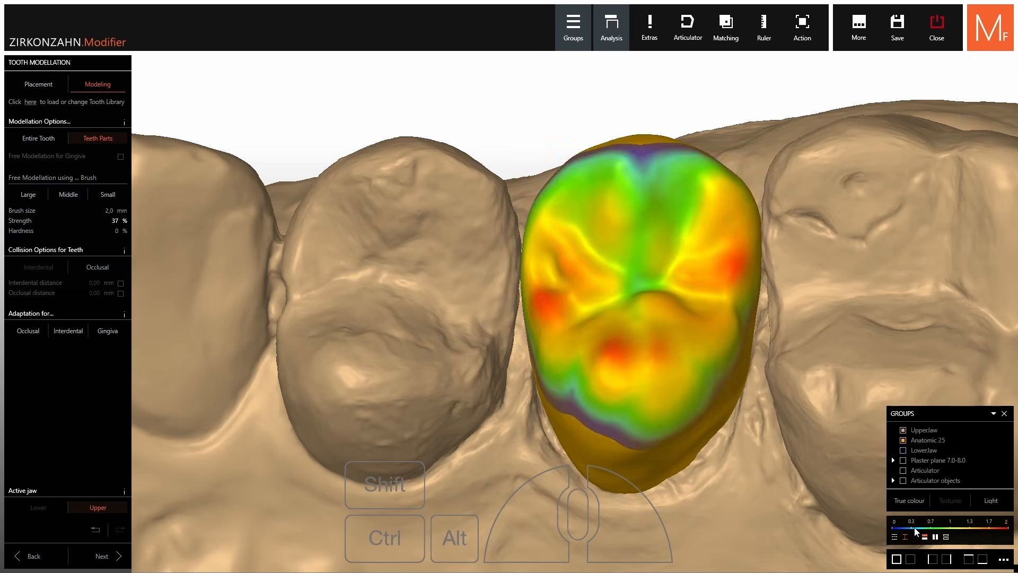
{"action": "scroll", "coordinate": [916, 531], "scroll_direction": "down", "scroll_amount": 1}
{"action": "scroll", "coordinate": [916, 532], "scroll_direction": "up", "scroll_amount": 2}
{"action": "scroll", "coordinate": [916, 531], "scroll_direction": "down", "scroll_amount": 1}
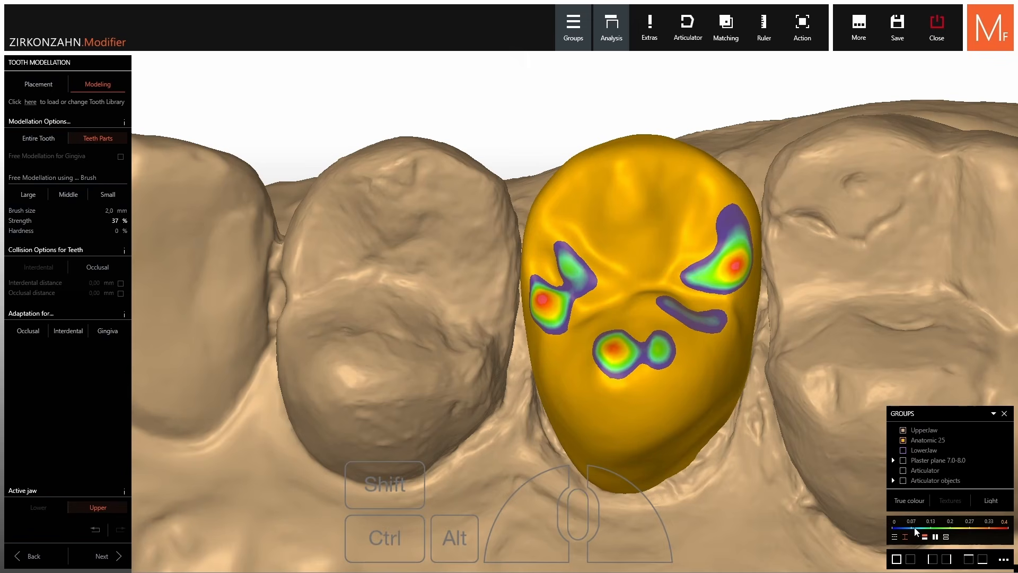
Return to penetration-only display and lower the crown surface at the red contact spot
{"action": "right_click_drag", "start_coordinate": [645, 359], "coordinate": [706, 319]}
{"action": "left_click", "coordinate": [633, 327], "text": "shift"}
{"action": "right_click_drag", "start_coordinate": [641, 339], "coordinate": [669, 337]}
{"action": "left_click", "coordinate": [896, 537]}
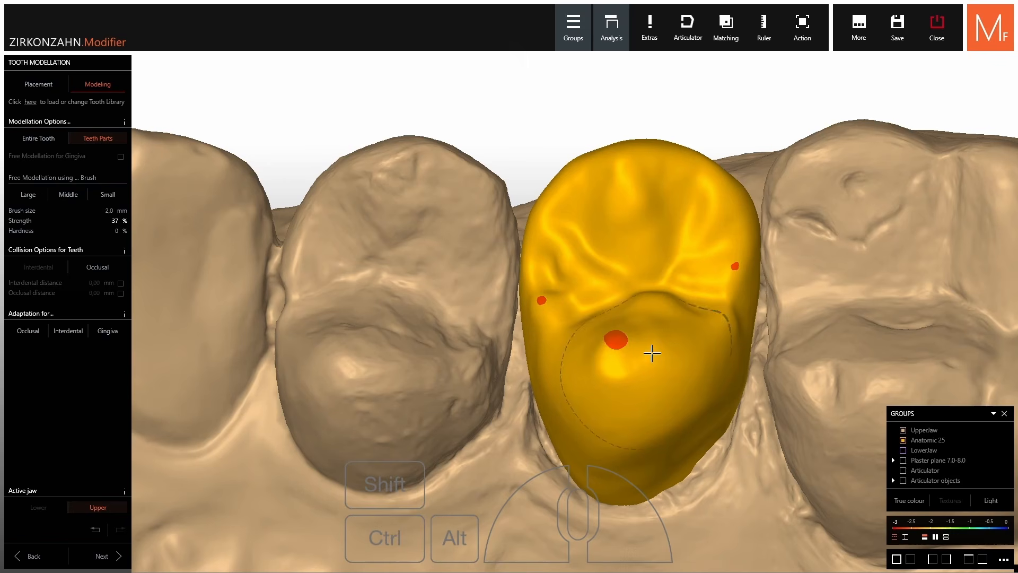
{"action": "left_click", "coordinate": [617, 337], "text": "shift"}
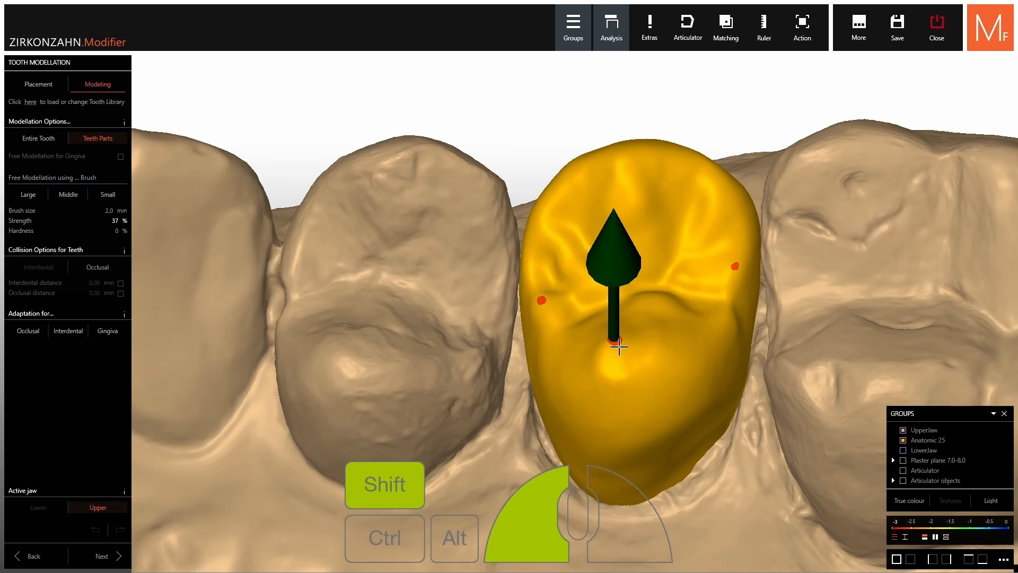
{"action": "left_click_drag", "start_coordinate": [619, 346], "coordinate": [619, 348], "text": "shift"}
{"action": "right_click_drag", "start_coordinate": [655, 332], "coordinate": [681, 306]}
{"action": "scroll", "coordinate": [678, 305], "scroll_direction": "down", "scroll_amount": 3}
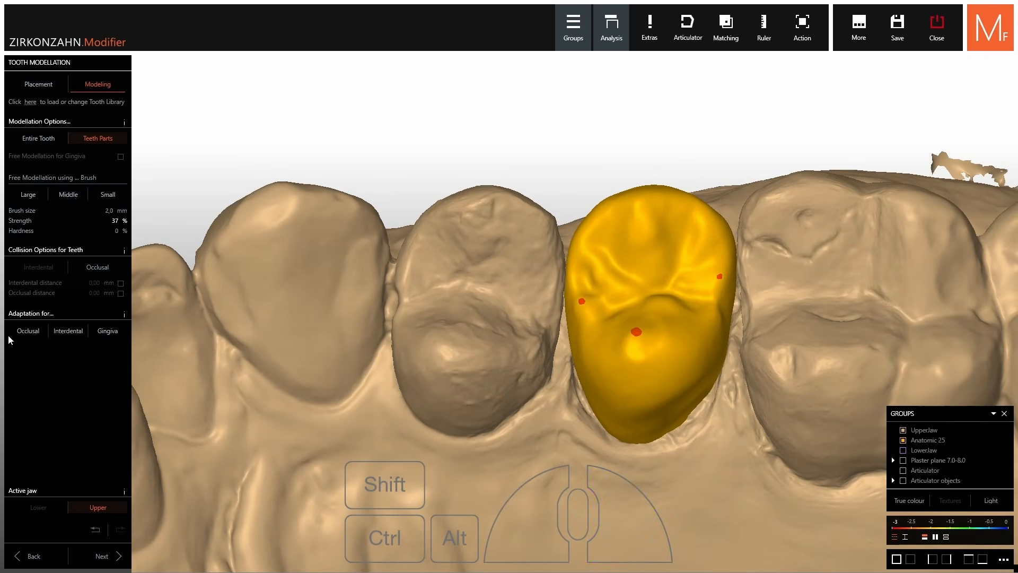
Apply an occlusal Cut Static to crown 25, adjusting the occlusal distance
{"action": "left_click", "coordinate": [24, 333]}
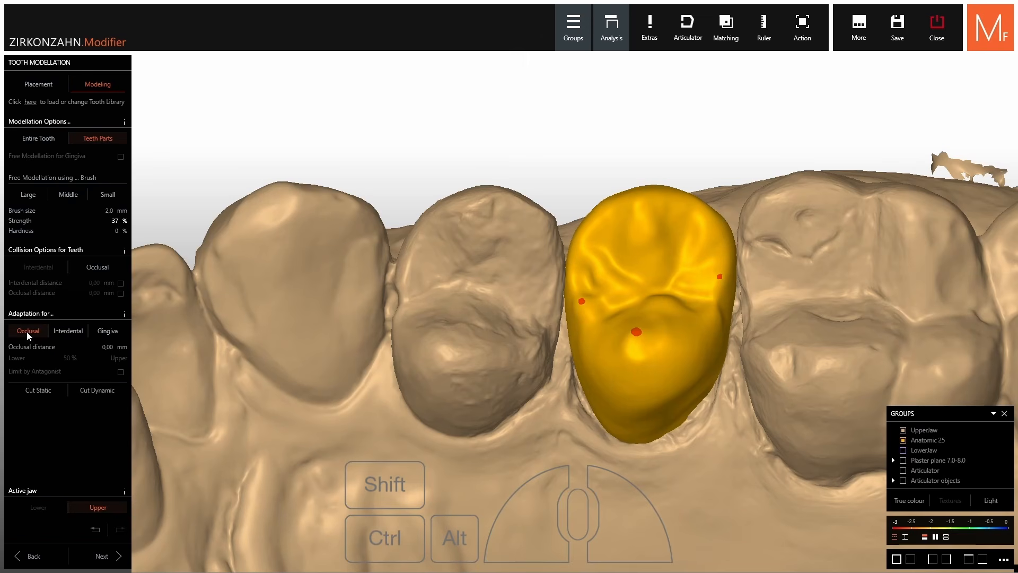
{"action": "left_click", "coordinate": [38, 390]}
{"action": "mouse_move", "coordinate": [10, 351]}
{"action": "left_mouse_down"}
{"action": "mouse_move", "coordinate": [25, 351]}
{"action": "mouse_move", "coordinate": [13, 351]}
{"action": "left_mouse_up"}
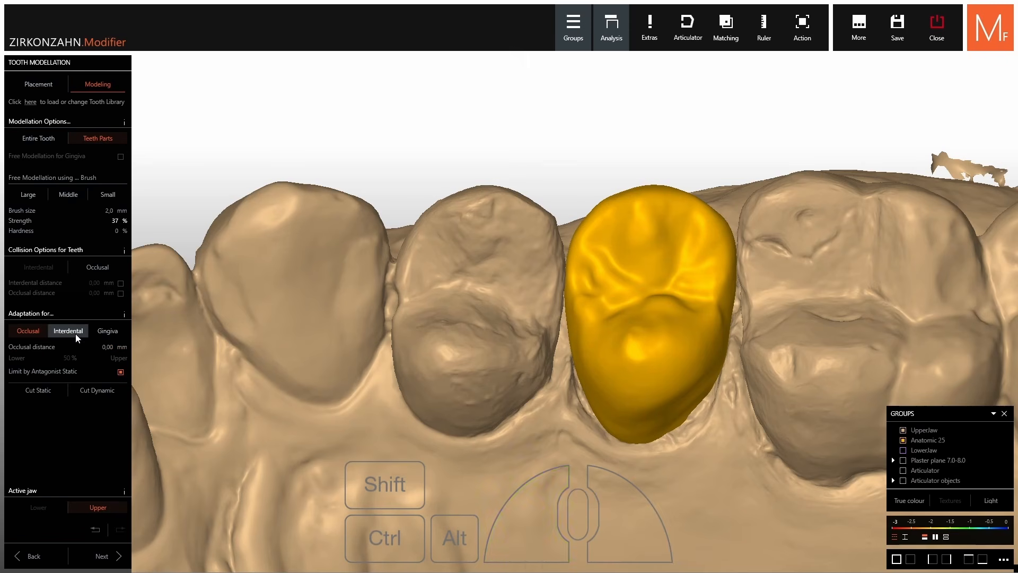
Switch to interdental adaptation, check the jaw from below, and finish tooth modelling
{"action": "left_click", "coordinate": [74, 332]}
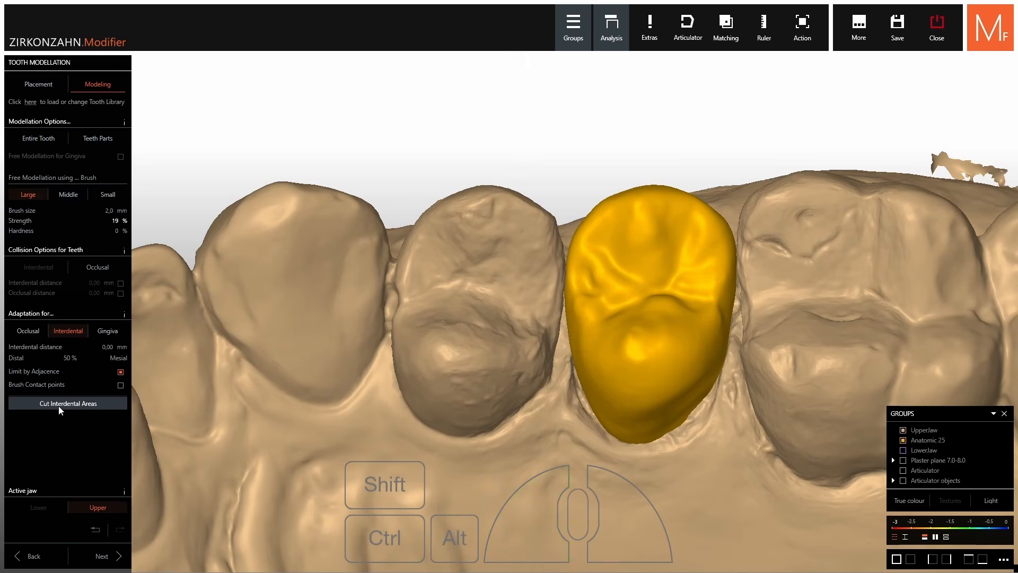
{"action": "right_click_drag", "start_coordinate": [488, 336], "coordinate": [571, 345]}
{"action": "scroll", "coordinate": [503, 319], "scroll_direction": "down", "scroll_amount": 4}
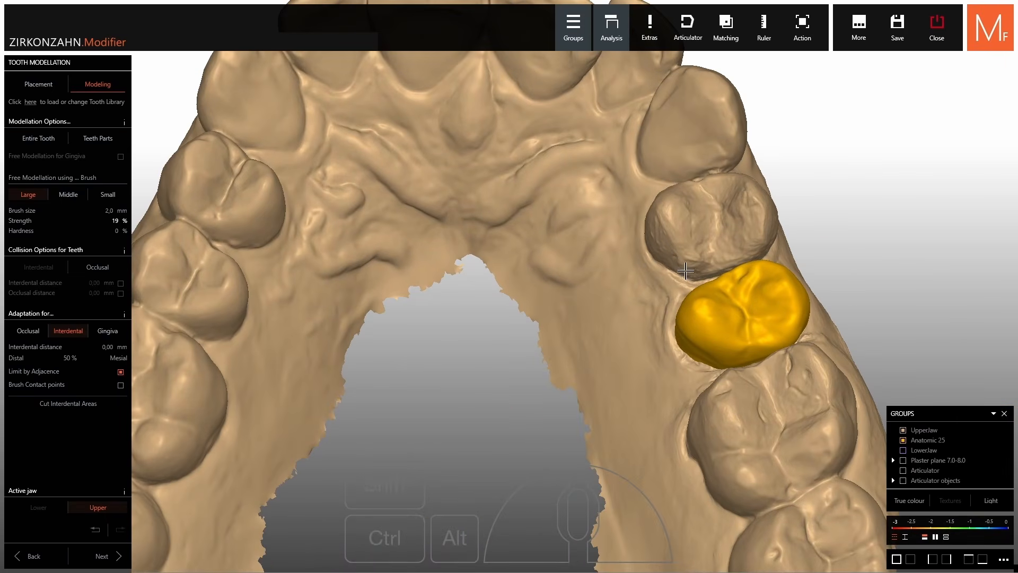
{"action": "left_click", "coordinate": [104, 555]}
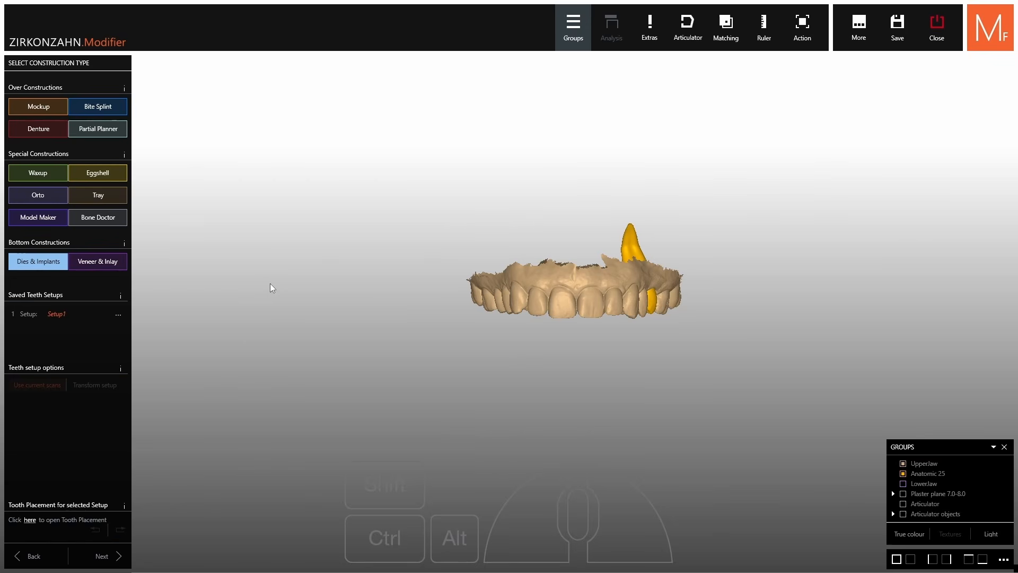
{"action": "scroll", "coordinate": [647, 267], "scroll_direction": "up", "scroll_amount": 5}
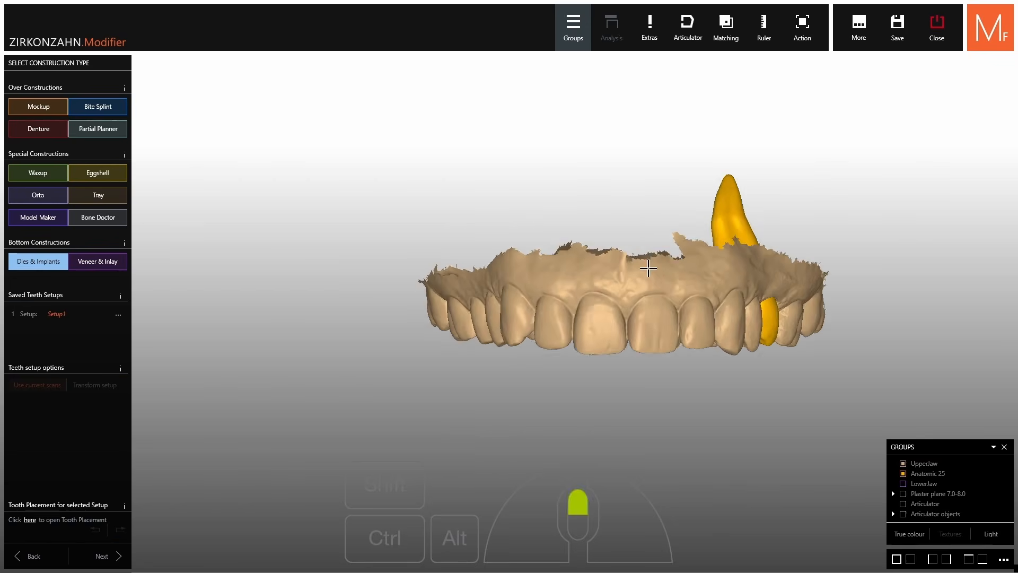
{"action": "right_click_drag", "start_coordinate": [612, 368], "coordinate": [613, 222]}
{"action": "right_click_drag", "start_coordinate": [612, 345], "coordinate": [575, 400]}
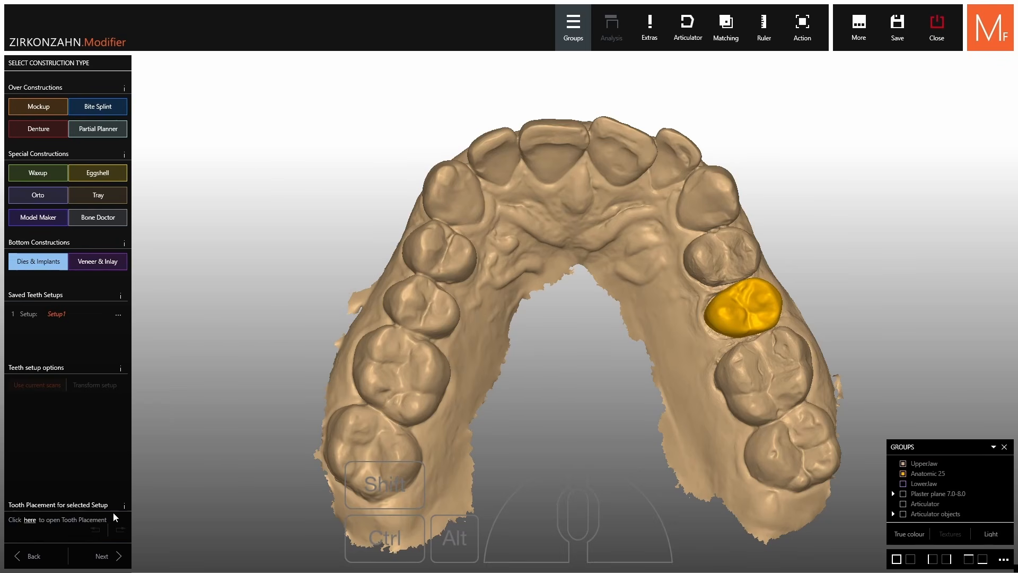
{"action": "left_click", "coordinate": [101, 558]}
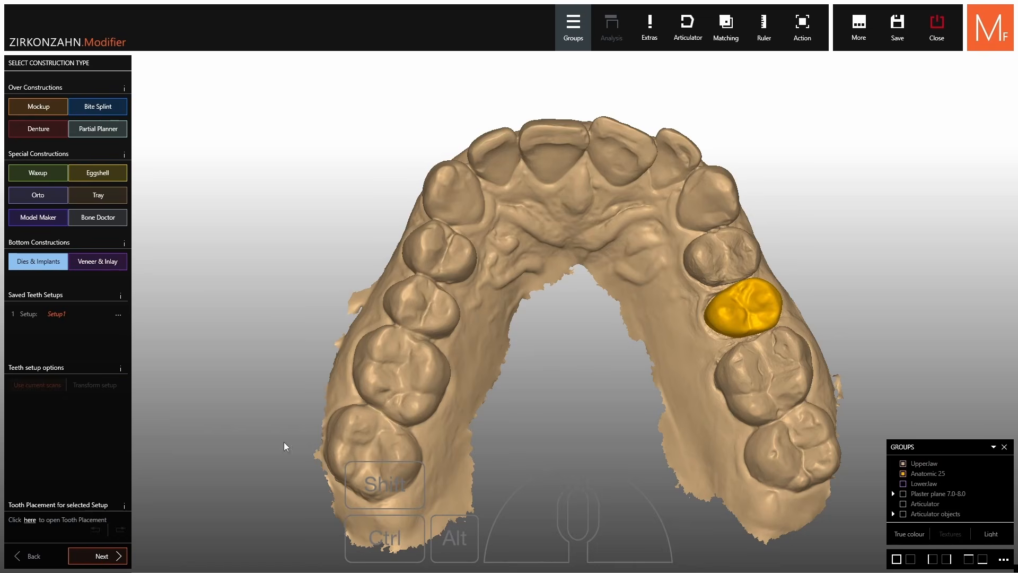
Auto-detect the margin line by selecting the tooth 25 preparation
{"action": "left_click_drag", "start_coordinate": [590, 247], "coordinate": [582, 287]}
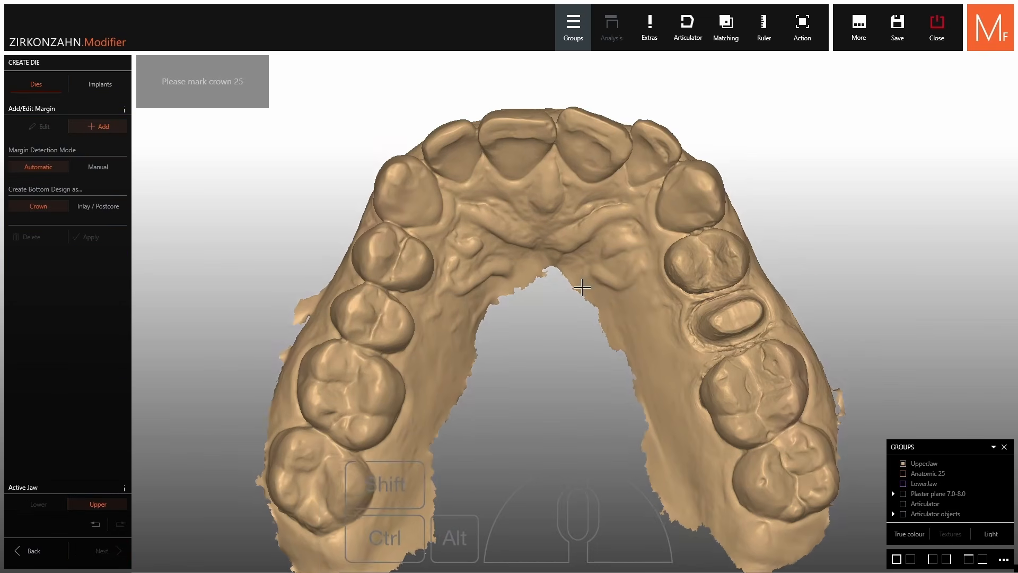
{"action": "mouse_move", "coordinate": [581, 287]}
{"action": "right_mouse_down"}
{"action": "mouse_move", "coordinate": [612, 293]}
{"action": "mouse_move", "coordinate": [595, 300]}
{"action": "right_mouse_up"}
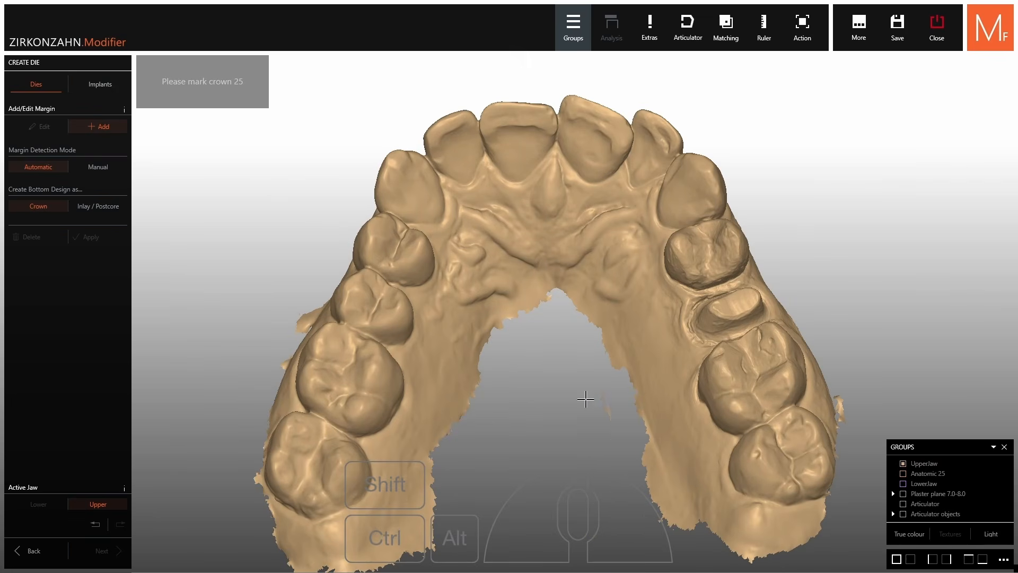
{"action": "scroll", "coordinate": [743, 298], "scroll_direction": "up", "scroll_amount": 5}
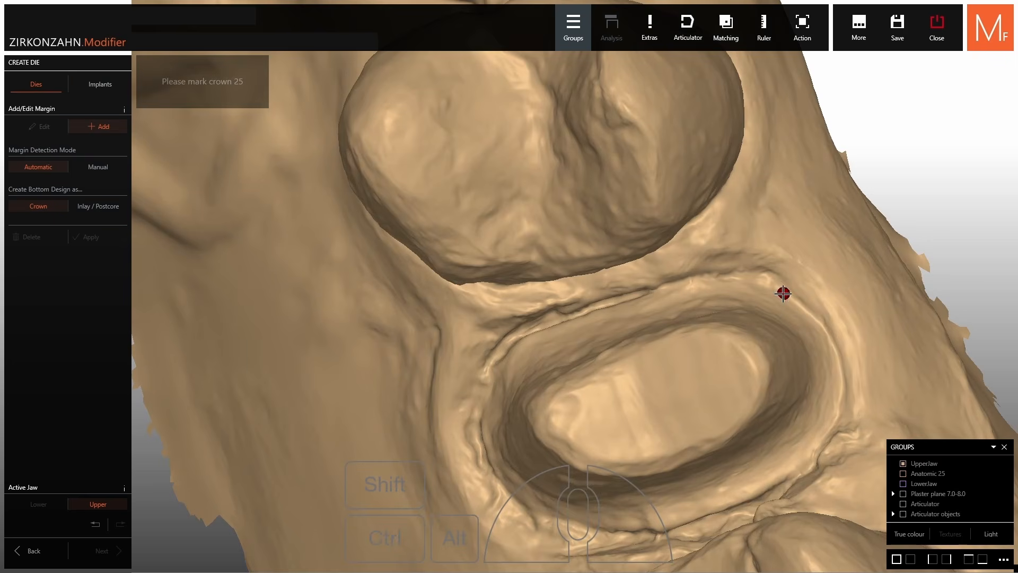
{"action": "left_click", "coordinate": [783, 294]}
{"action": "left_click", "coordinate": [528, 465]}
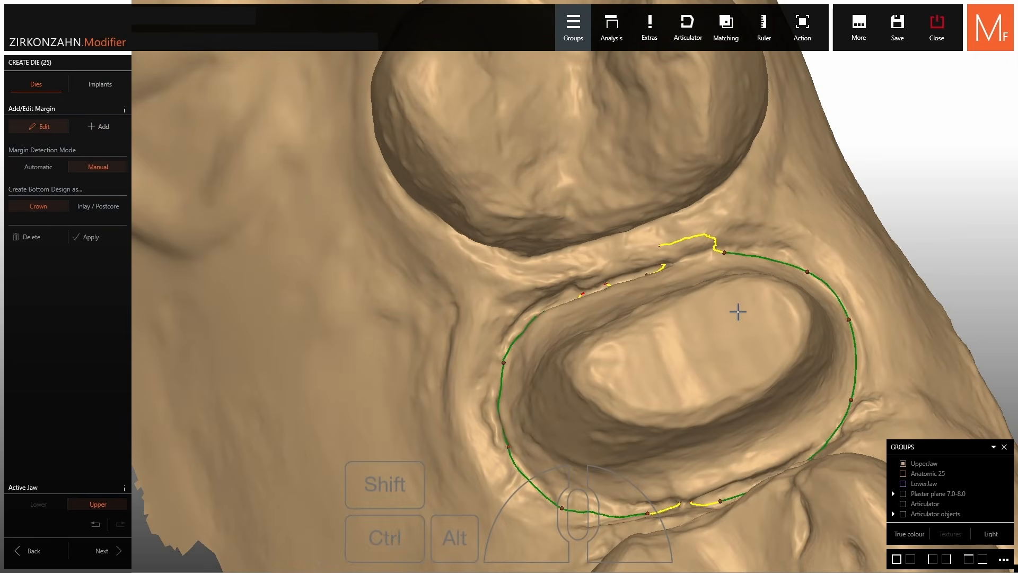
Pull the lower margin points up onto the preparation's finish edge
{"action": "right_click_drag", "start_coordinate": [704, 330], "coordinate": [719, 323]}
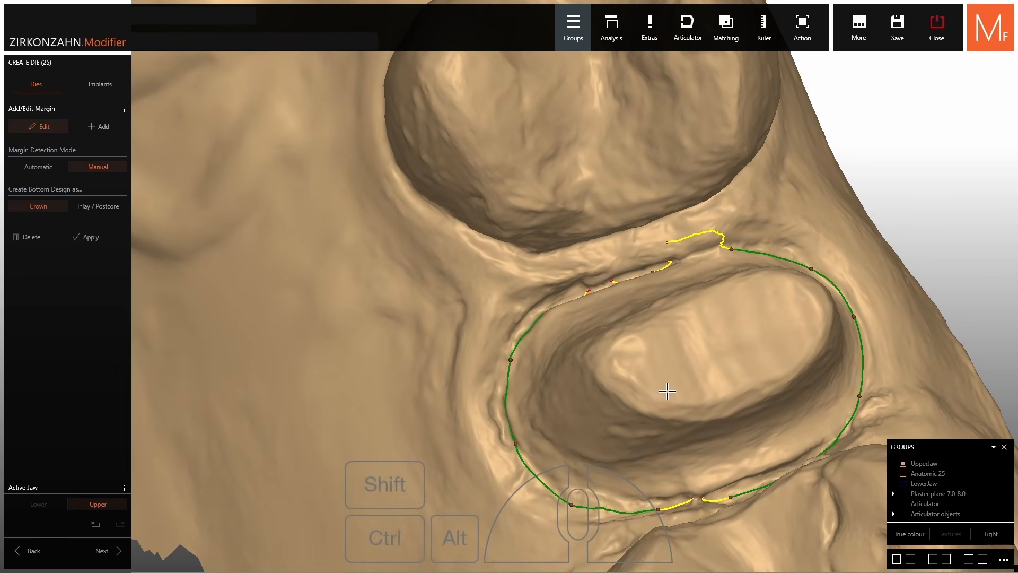
{"action": "scroll", "coordinate": [572, 506], "scroll_direction": "up", "scroll_amount": 2}
{"action": "left_click_drag", "start_coordinate": [572, 504], "coordinate": [565, 480]}
{"action": "left_click_drag", "start_coordinate": [627, 500], "coordinate": [624, 488]}
{"action": "left_click_drag", "start_coordinate": [698, 511], "coordinate": [691, 491]}
{"action": "left_click_drag", "start_coordinate": [804, 493], "coordinate": [812, 464]}
{"action": "right_click_drag", "start_coordinate": [812, 463], "coordinate": [541, 359]}
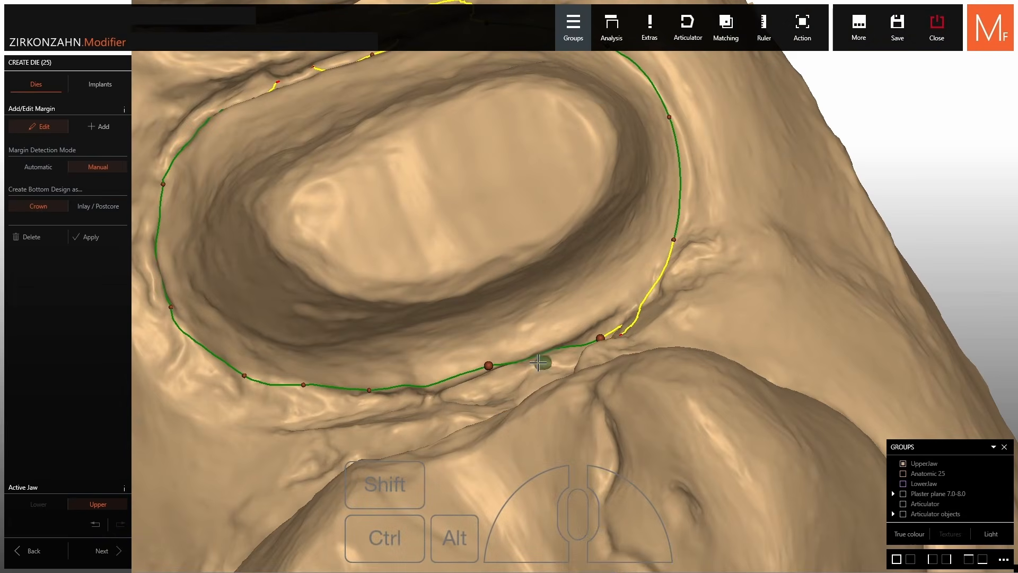
{"action": "left_click_drag", "start_coordinate": [541, 359], "coordinate": [625, 300]}
Align the margin points along the upper and left edge of the preparation
{"action": "left_click_drag", "start_coordinate": [673, 239], "coordinate": [686, 206]}
{"action": "right_click_drag", "start_coordinate": [642, 169], "coordinate": [598, 291]}
{"action": "left_click_drag", "start_coordinate": [623, 236], "coordinate": [632, 237]}
{"action": "left_click_drag", "start_coordinate": [452, 155], "coordinate": [456, 140]}
{"action": "left_click_drag", "start_coordinate": [391, 150], "coordinate": [395, 154]}
{"action": "left_click_drag", "start_coordinate": [330, 175], "coordinate": [337, 167]}
{"action": "right_click_drag", "start_coordinate": [269, 180], "coordinate": [272, 184]}
{"action": "left_click_drag", "start_coordinate": [261, 174], "coordinate": [265, 174]}
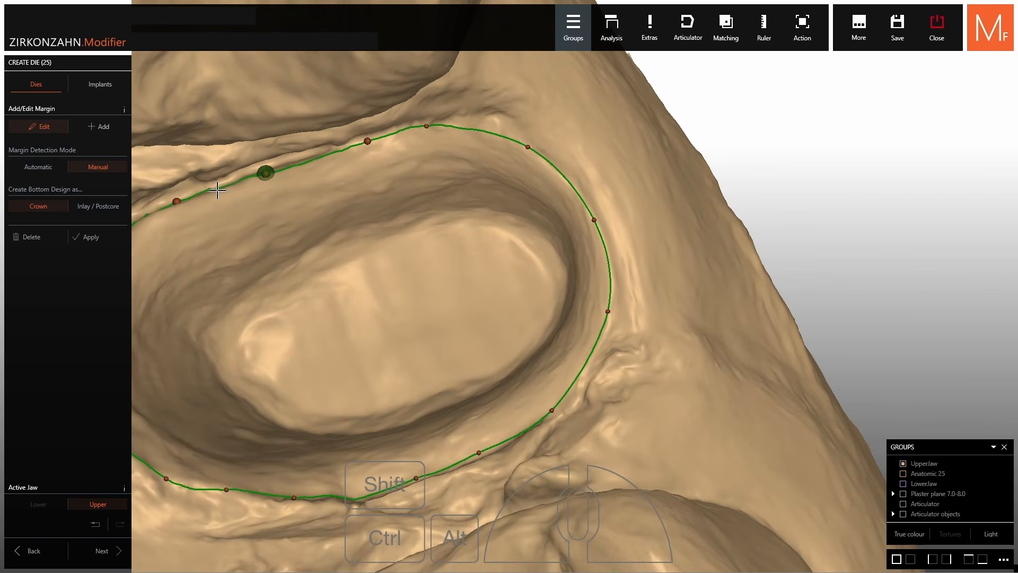
{"action": "left_click_drag", "start_coordinate": [176, 202], "coordinate": [168, 211]}
Fine-tune the remaining margin points on the far side to close the line
{"action": "middle_click", "coordinate": [164, 257]}
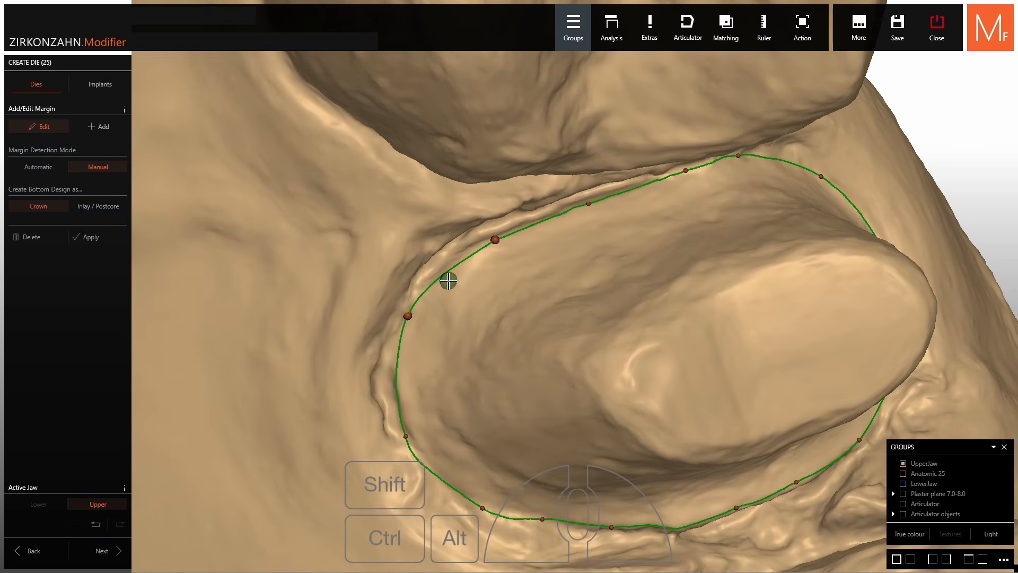
{"action": "left_click_drag", "start_coordinate": [448, 279], "coordinate": [445, 273]}
{"action": "left_click_drag", "start_coordinate": [409, 314], "coordinate": [402, 341]}
{"action": "right_click_drag", "start_coordinate": [405, 436], "coordinate": [407, 451]}
{"action": "left_click_drag", "start_coordinate": [405, 450], "coordinate": [410, 451]}
{"action": "scroll", "coordinate": [419, 446], "scroll_direction": "down", "scroll_amount": 3}
{"action": "right_click_drag", "start_coordinate": [583, 430], "coordinate": [534, 437]}
{"action": "scroll", "coordinate": [638, 453], "scroll_direction": "up", "scroll_amount": 4}
{"action": "left_click_drag", "start_coordinate": [566, 425], "coordinate": [469, 390]}
{"action": "scroll", "coordinate": [646, 320], "scroll_direction": "down", "scroll_amount": 5}
{"action": "right_click_drag", "start_coordinate": [646, 320], "coordinate": [633, 321]}
Create the die from the margin and confirm it as tooth 25 for the crown
{"action": "left_click", "coordinate": [90, 237]}
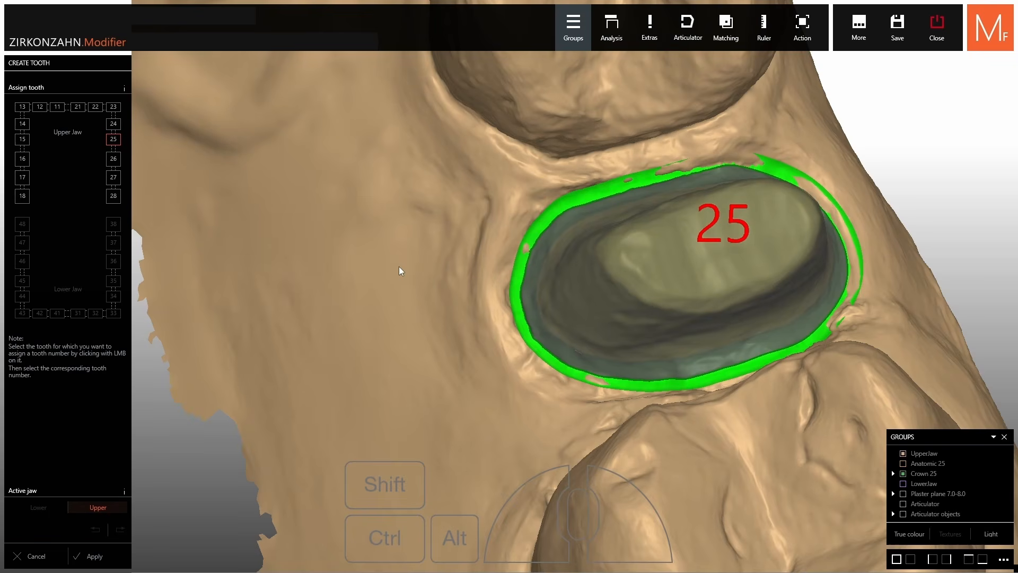
{"action": "scroll", "coordinate": [447, 234], "scroll_direction": "down", "scroll_amount": 5}
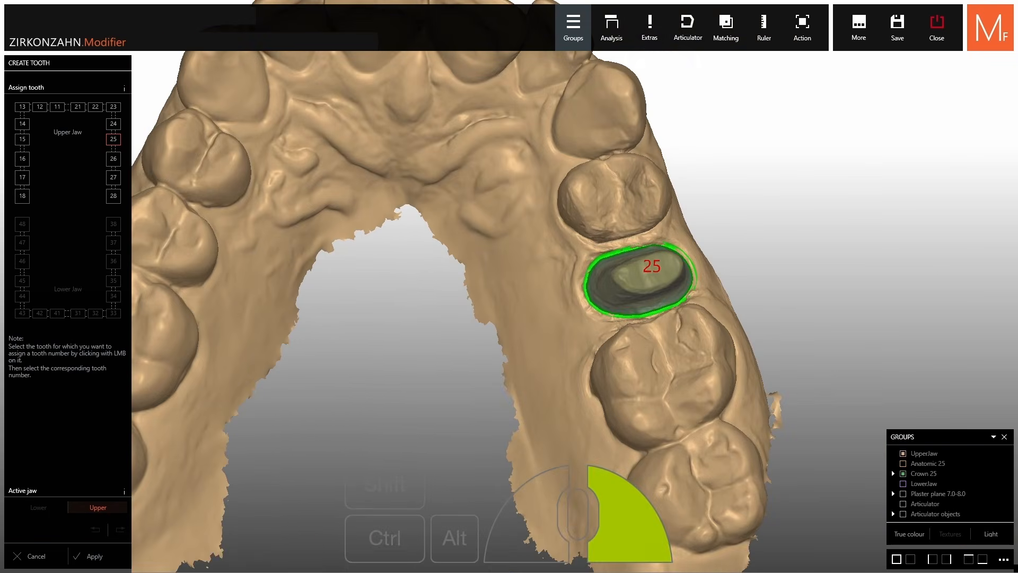
{"action": "left_click", "coordinate": [85, 558]}
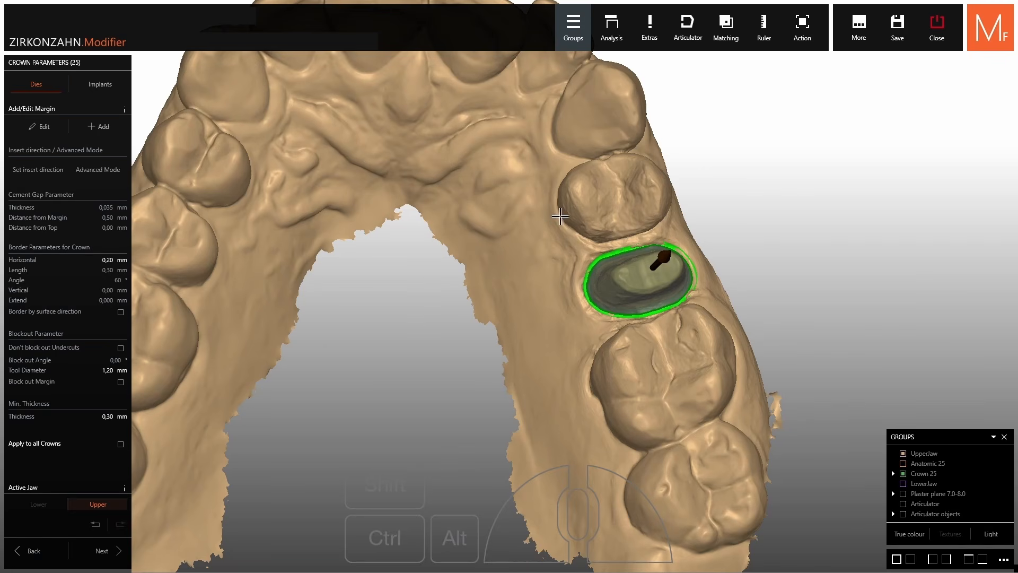
{"action": "scroll", "coordinate": [560, 216], "scroll_direction": "up", "scroll_amount": 2}
{"action": "right_click_drag", "start_coordinate": [560, 216], "coordinate": [535, 209]}
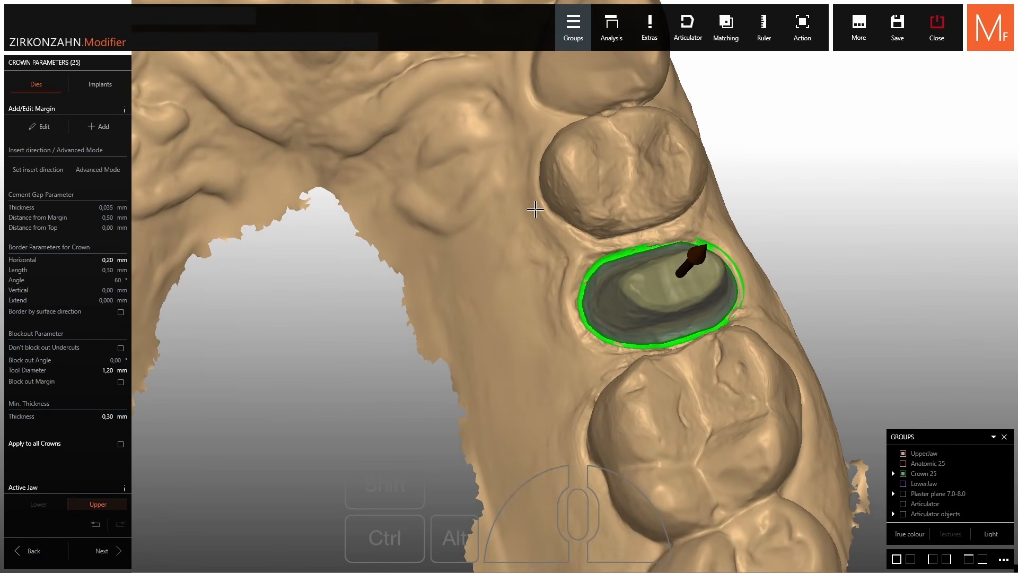
Set crown 25's insert direction from a view looking straight down onto the preparation
{"action": "left_click", "coordinate": [33, 174]}
{"action": "right_click_drag", "start_coordinate": [674, 276], "coordinate": [666, 284]}
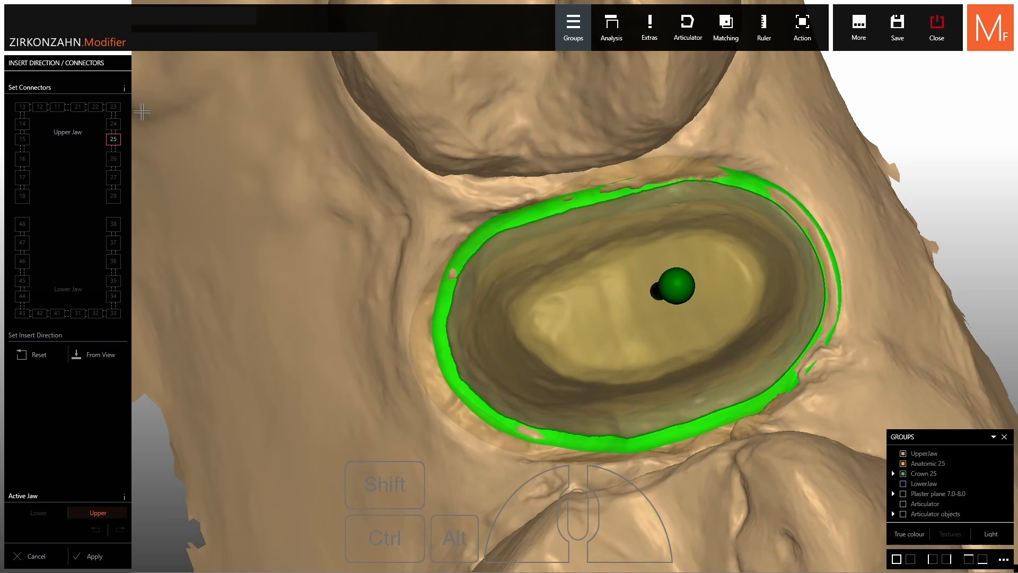
{"action": "left_click", "coordinate": [95, 357]}
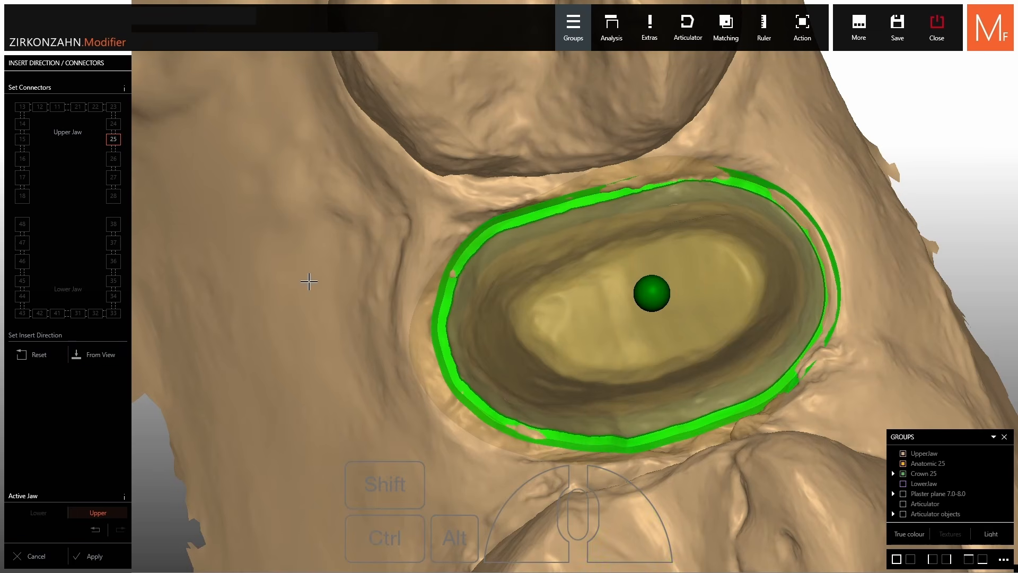
{"action": "left_click", "coordinate": [100, 556]}
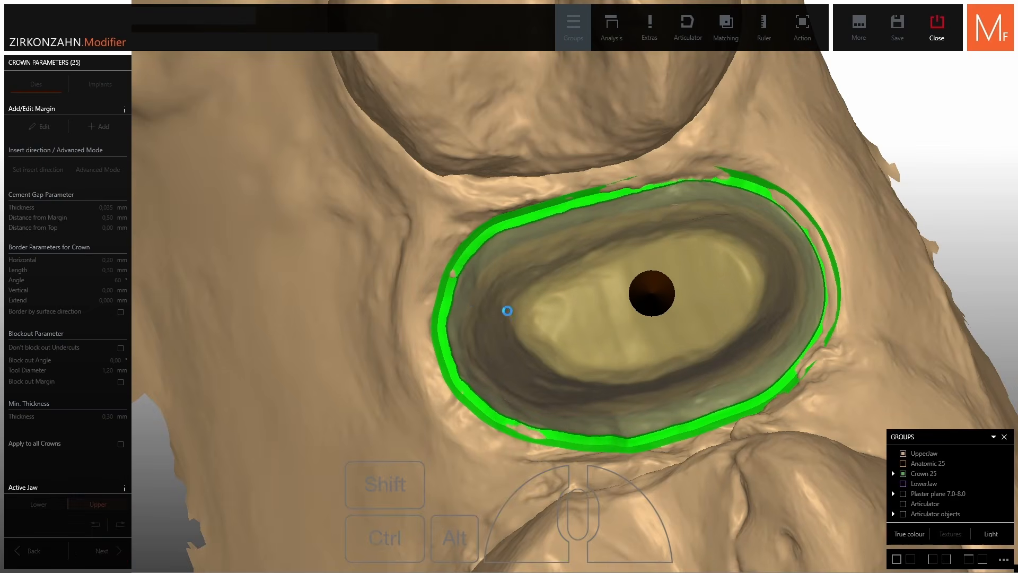
Try larger cement gap values, then reset the cement gap to 0,035 mm
{"action": "middle_click", "coordinate": [610, 345]}
{"action": "right_click_drag", "start_coordinate": [552, 286], "coordinate": [696, 177]}
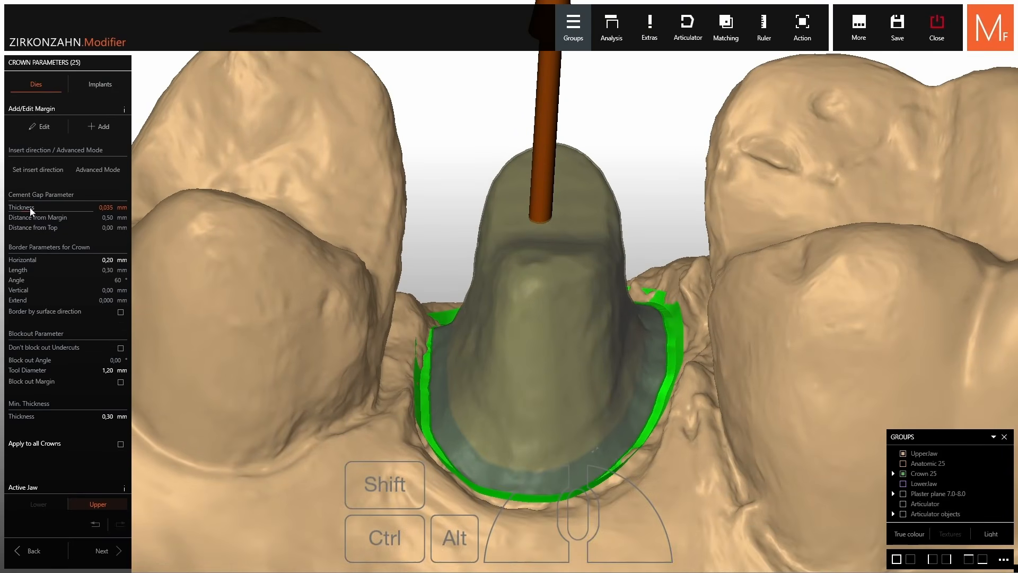
{"action": "left_click_drag", "start_coordinate": [32, 211], "coordinate": [51, 213]}
{"action": "right_click_drag", "start_coordinate": [313, 271], "coordinate": [312, 261]}
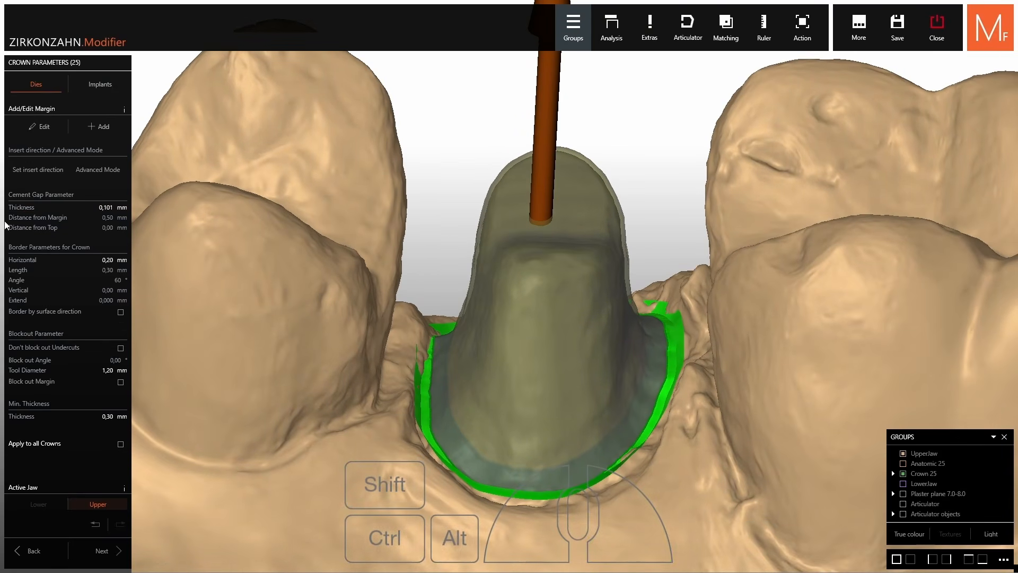
{"action": "left_click_drag", "start_coordinate": [51, 212], "coordinate": [60, 222]}
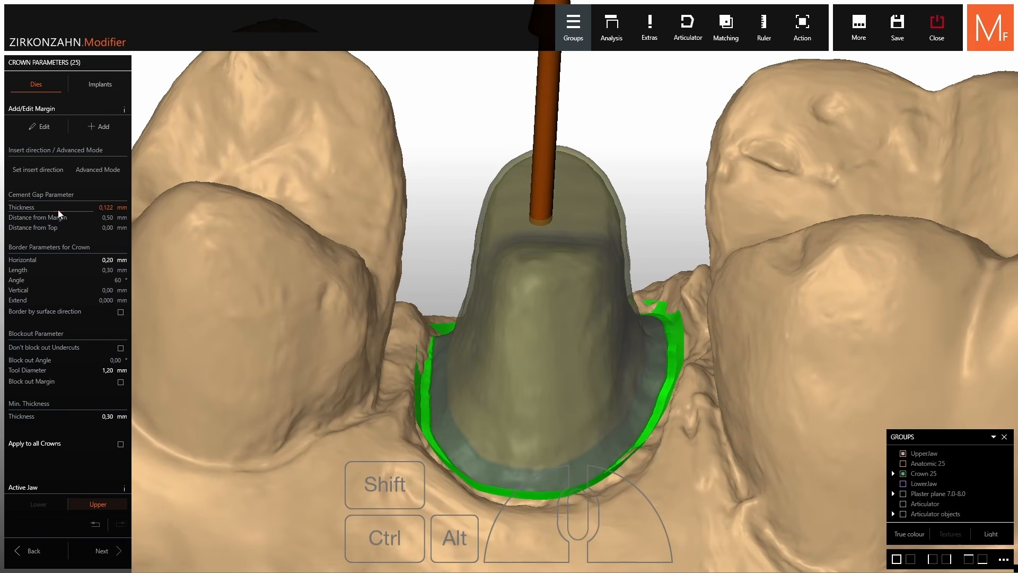
{"action": "double_click", "coordinate": [59, 208]}
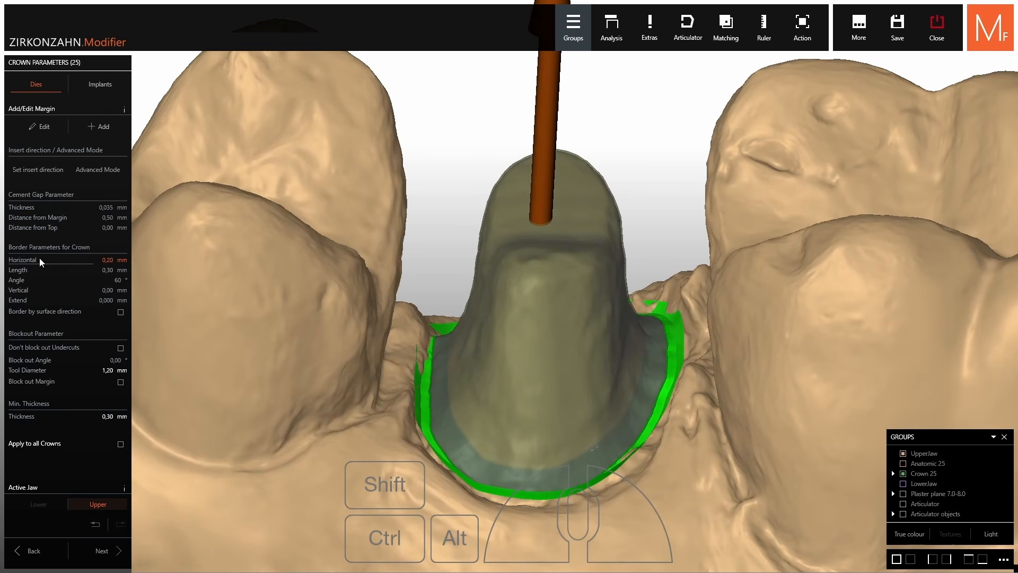
Adjust the horizontal border and raise the minimum thickness to 0,50 mm
{"action": "mouse_move", "coordinate": [40, 260]}
{"action": "left_mouse_down"}
{"action": "mouse_move", "coordinate": [49, 262]}
{"action": "mouse_move", "coordinate": [20, 275]}
{"action": "mouse_move", "coordinate": [29, 264]}
{"action": "left_mouse_up"}
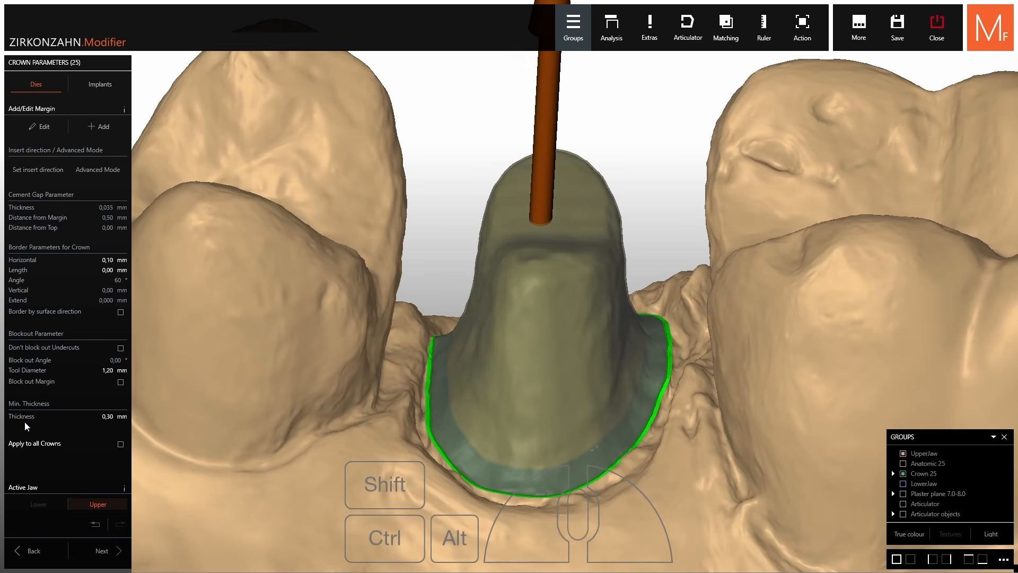
{"action": "left_click_drag", "start_coordinate": [17, 420], "coordinate": [22, 419]}
{"action": "scroll", "coordinate": [23, 419], "scroll_direction": "up", "scroll_amount": 2}
{"action": "scroll", "coordinate": [493, 312], "scroll_direction": "down", "scroll_amount": 4}
{"action": "right_click_drag", "start_coordinate": [473, 298], "coordinate": [477, 270]}
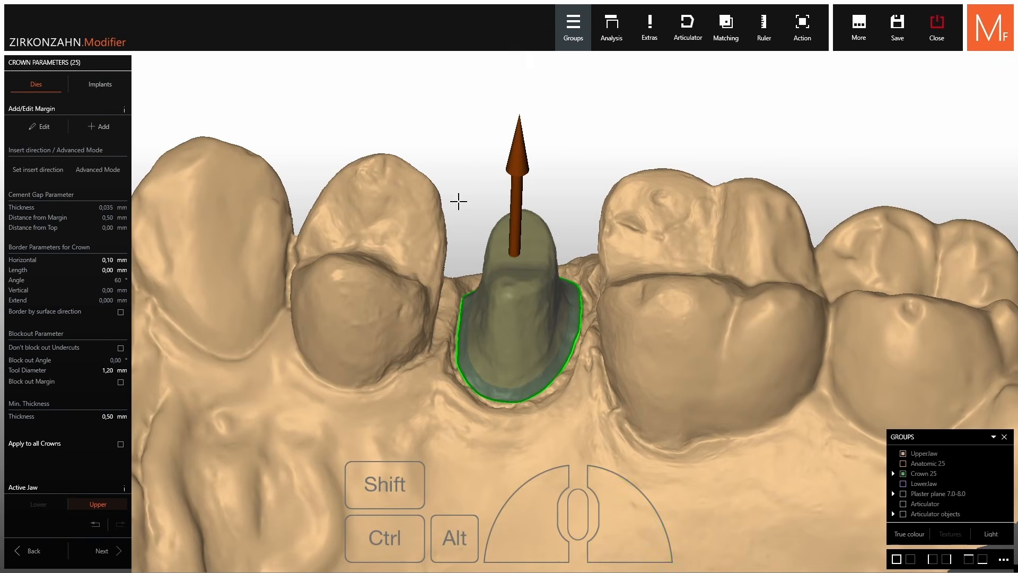
Apply the crown parameters and compute the minimal thickness for tooth 25
{"action": "left_click", "coordinate": [107, 551]}
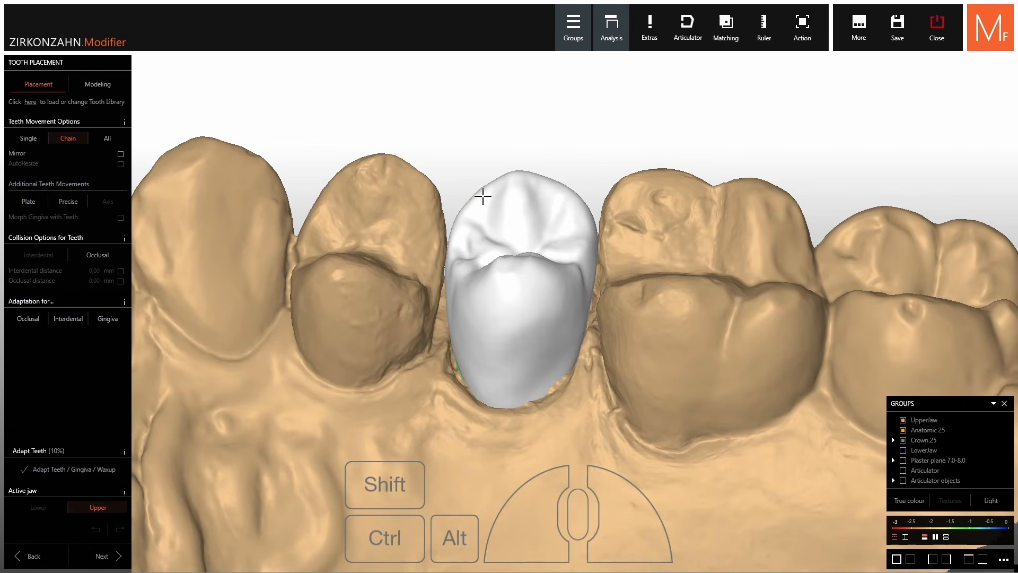
{"action": "scroll", "coordinate": [485, 204], "scroll_direction": "down", "scroll_amount": 4}
{"action": "right_click_drag", "start_coordinate": [491, 228], "coordinate": [557, 220]}
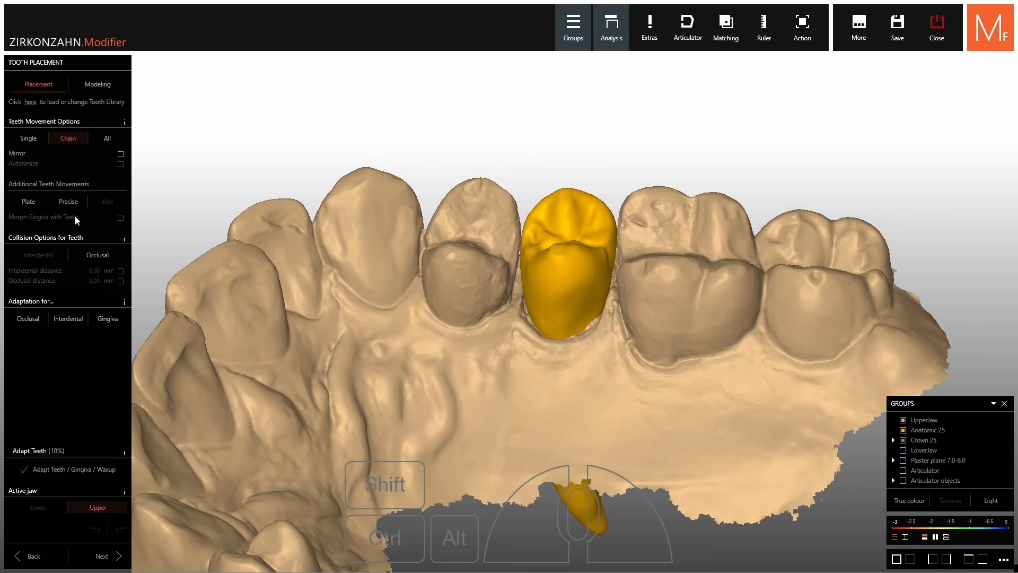
{"action": "right_click_drag", "start_coordinate": [531, 144], "coordinate": [529, 139]}
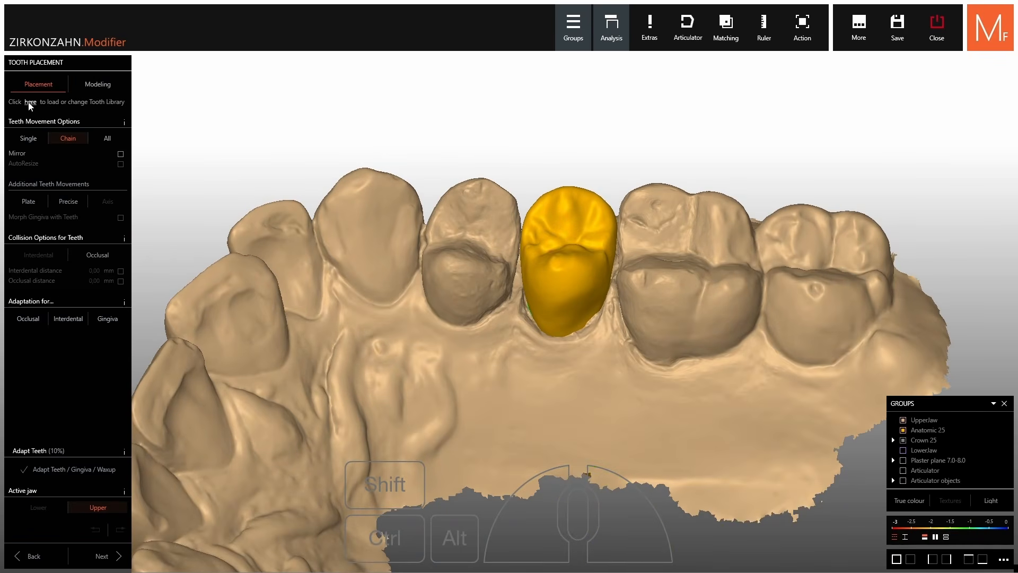
{"action": "scroll", "coordinate": [643, 298], "scroll_direction": "up", "scroll_amount": 3}
{"action": "right_click_drag", "start_coordinate": [643, 298], "coordinate": [640, 285]}
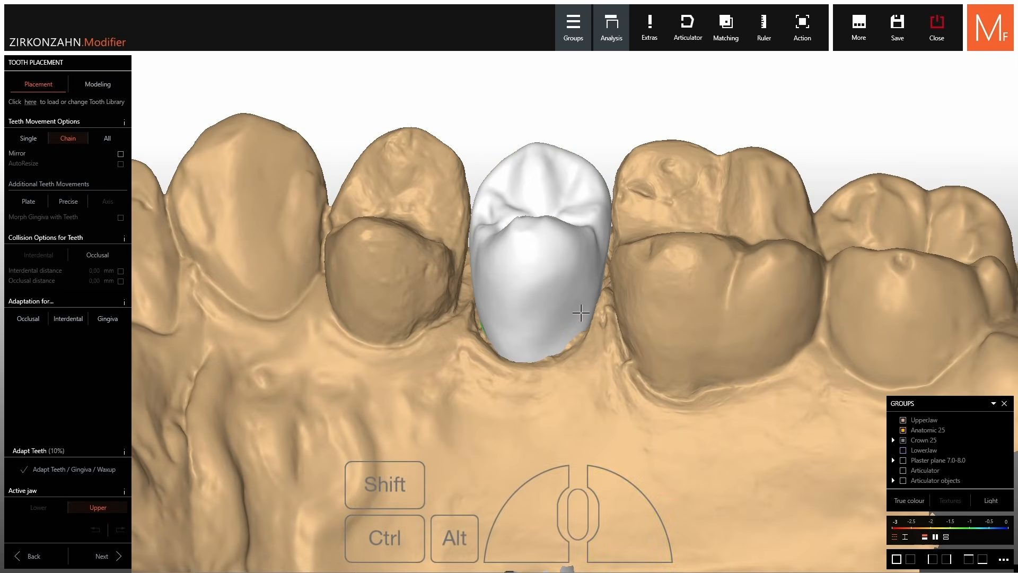
With the upper jaw hidden, adapt anatomic tooth 25 to the neighbouring teeth, gingiva and waxup
{"action": "left_click", "coordinate": [535, 211]}
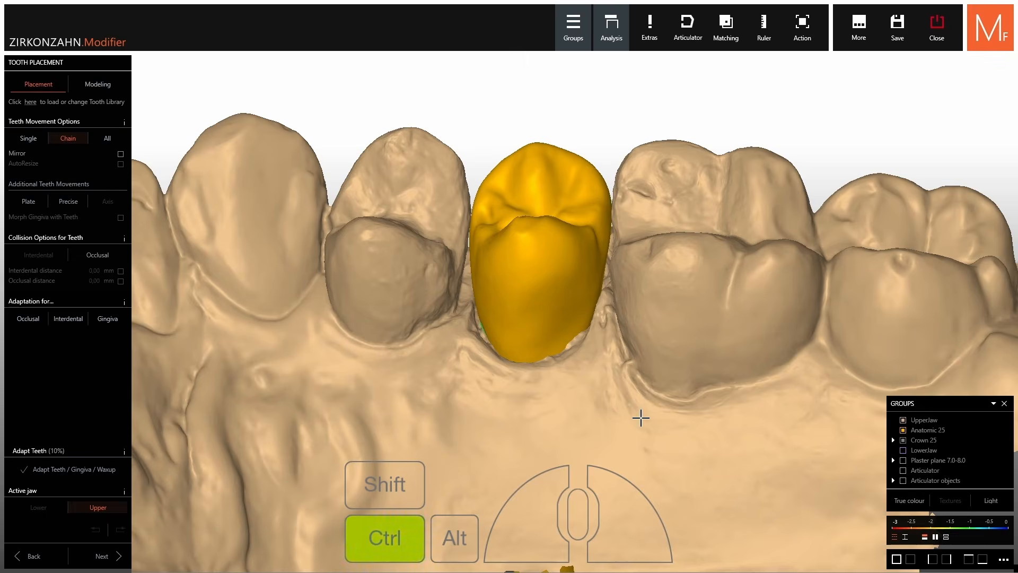
{"action": "middle_click", "coordinate": [641, 418], "text": "ctrl"}
{"action": "right_click_drag", "start_coordinate": [641, 417], "coordinate": [641, 401]}
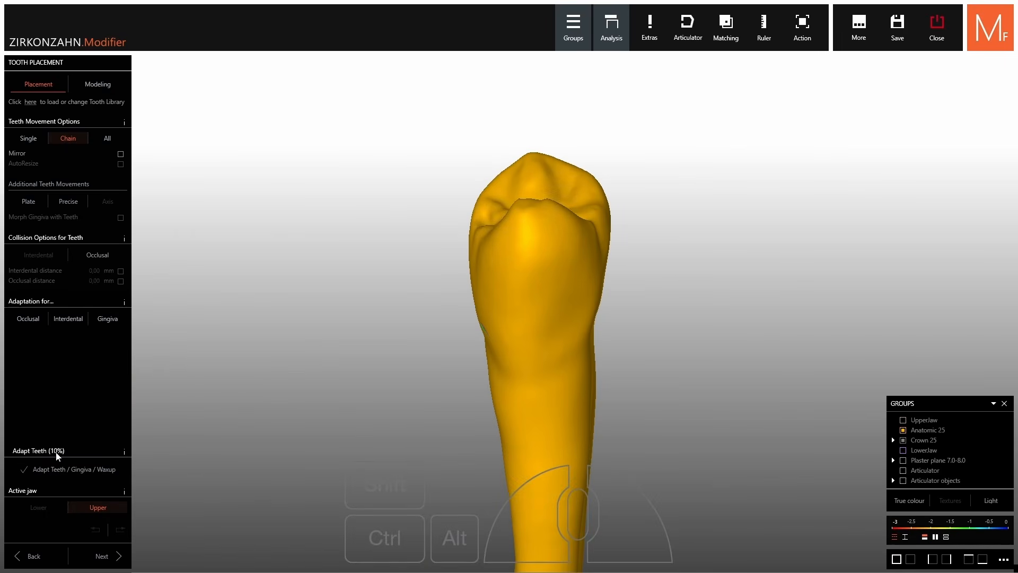
{"action": "scroll", "coordinate": [58, 455], "scroll_direction": "down", "scroll_amount": 4}
{"action": "scroll", "coordinate": [56, 453], "scroll_direction": "up", "scroll_amount": 4}
{"action": "scroll", "coordinate": [57, 452], "scroll_direction": "down", "scroll_amount": 4}
{"action": "left_click", "coordinate": [53, 470]}
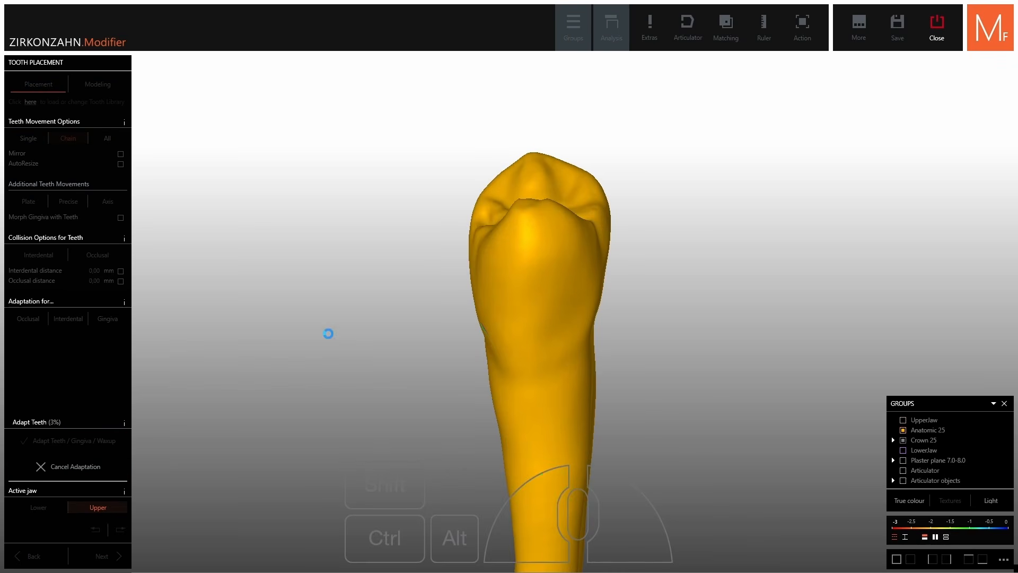
{"action": "right_click_drag", "start_coordinate": [521, 366], "coordinate": [338, 360]}
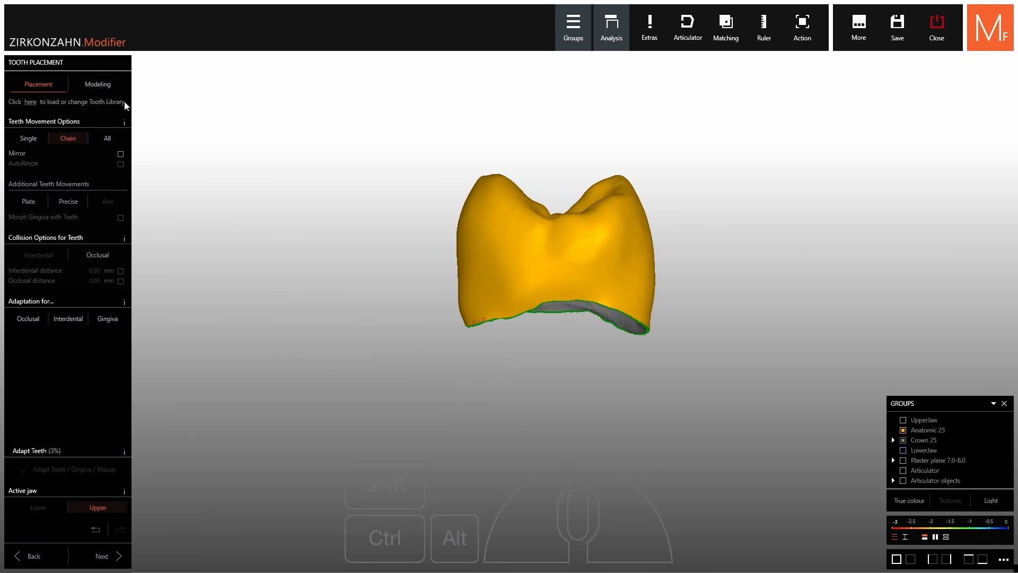
{"action": "right_click_drag", "start_coordinate": [403, 234], "coordinate": [405, 223]}
Smooth the crown's lower edges with the Middle brush in the Modeling tab
{"action": "left_click", "coordinate": [91, 90]}
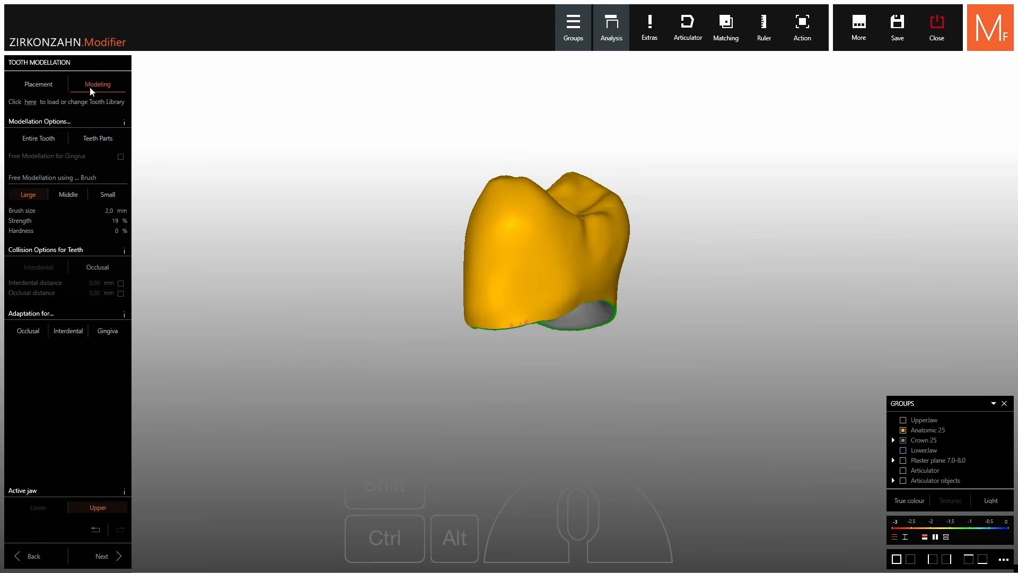
{"action": "left_click", "coordinate": [67, 194]}
{"action": "scroll", "coordinate": [584, 293], "scroll_direction": "up", "scroll_amount": 3}
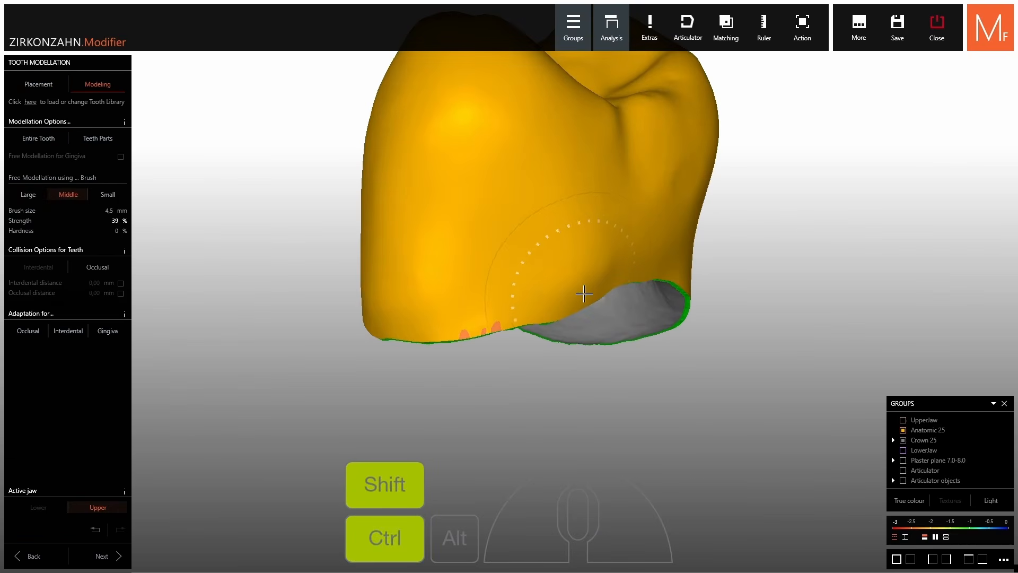
{"action": "scroll", "coordinate": [586, 287], "scroll_direction": "down", "scroll_amount": 1, "text": "ctrl+shift"}
{"action": "left_click_drag", "start_coordinate": [509, 311], "coordinate": [449, 320], "text": "ctrl+shift"}
{"action": "right_click_drag", "start_coordinate": [444, 321], "coordinate": [464, 325]}
{"action": "left_click_drag", "start_coordinate": [398, 332], "coordinate": [423, 311], "text": "ctrl+shift"}
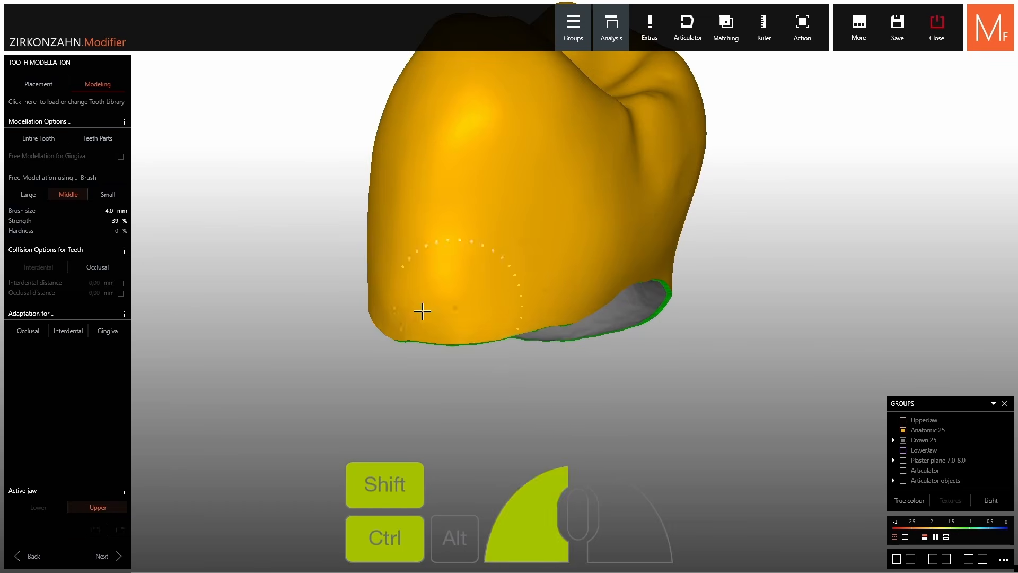
{"action": "right_click_drag", "start_coordinate": [422, 311], "coordinate": [436, 282]}
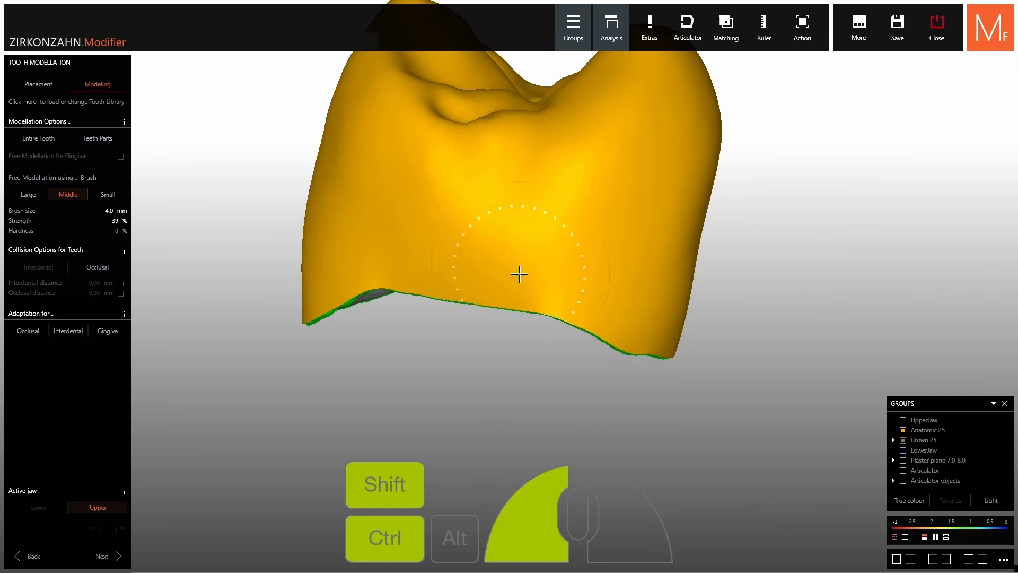
{"action": "left_click_drag", "start_coordinate": [519, 275], "coordinate": [414, 270], "text": "ctrl+shift"}
{"action": "right_click_drag", "start_coordinate": [414, 270], "coordinate": [579, 257]}
{"action": "scroll", "coordinate": [580, 256], "scroll_direction": "down", "scroll_amount": 1, "text": "ctrl+shift"}
{"action": "left_click_drag", "start_coordinate": [579, 257], "coordinate": [318, 287], "text": "ctrl+shift"}
{"action": "right_click_drag", "start_coordinate": [318, 286], "coordinate": [384, 293]}
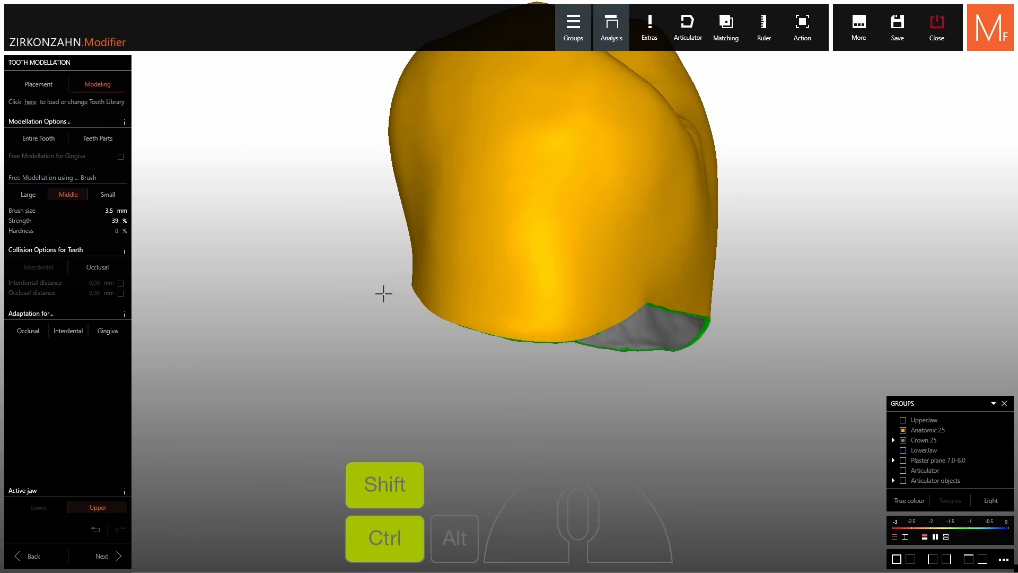
{"action": "left_click_drag", "start_coordinate": [419, 297], "coordinate": [578, 305], "text": "ctrl+shift"}
Smooth the lower edge on the crown's other sides
{"action": "right_click_drag", "start_coordinate": [578, 305], "coordinate": [477, 302]}
{"action": "scroll", "coordinate": [493, 302], "scroll_direction": "down", "scroll_amount": 1, "text": "shift"}
{"action": "mouse_move", "coordinate": [509, 302]}
{"action": "left_mouse_down"}
{"action": "mouse_move", "coordinate": [480, 300]}
{"action": "mouse_move", "coordinate": [581, 318]}
{"action": "left_mouse_up"}
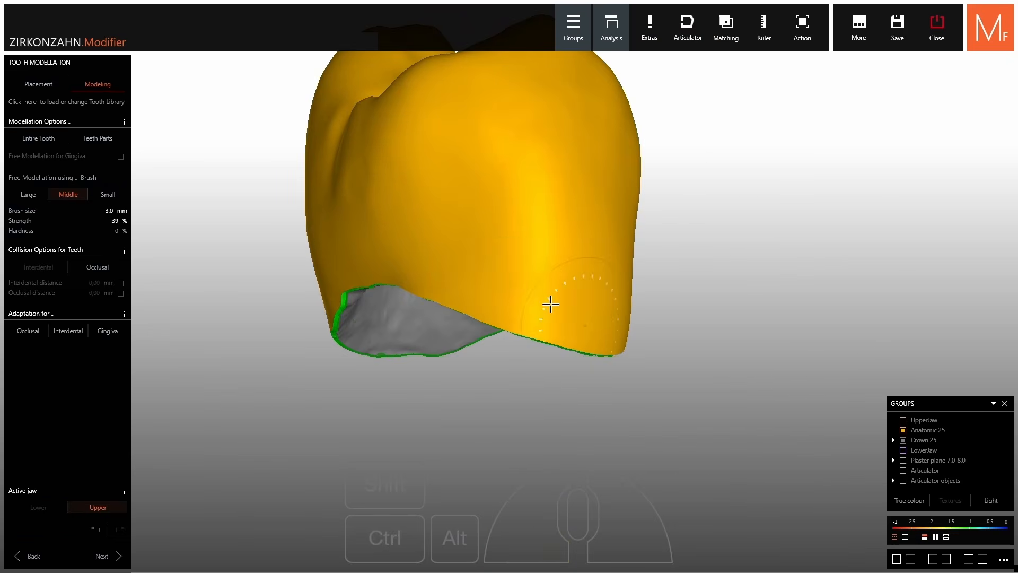
{"action": "right_click_drag", "start_coordinate": [551, 304], "coordinate": [463, 286]}
{"action": "mouse_move", "coordinate": [463, 287]}
{"action": "left_mouse_down"}
{"action": "mouse_move", "coordinate": [370, 270]}
{"action": "mouse_move", "coordinate": [457, 287]}
{"action": "left_mouse_up"}
{"action": "right_click_drag", "start_coordinate": [456, 286], "coordinate": [371, 297]}
{"action": "left_click_drag", "start_coordinate": [371, 297], "coordinate": [215, 313], "text": "ctrl+shift"}
{"action": "scroll", "coordinate": [434, 323], "scroll_direction": "down", "scroll_amount": 3}
{"action": "right_click_drag", "start_coordinate": [434, 322], "coordinate": [504, 300]}
Show the upper jaw again, check crown 25 in place, and continue to Shrinking/Connectors
{"action": "left_click", "coordinate": [903, 420]}
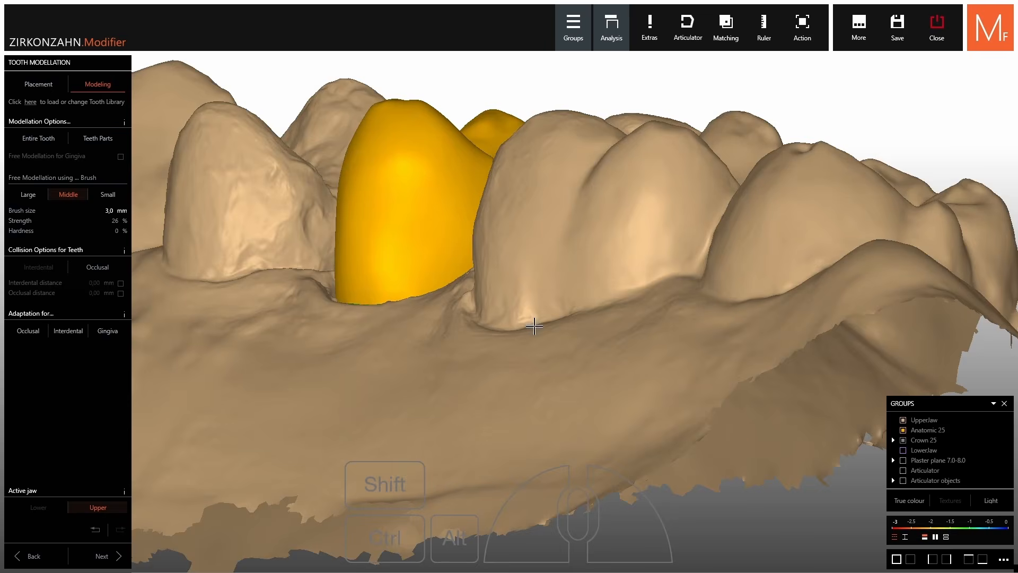
{"action": "right_click_drag", "start_coordinate": [534, 326], "coordinate": [448, 324]}
{"action": "right_click_drag", "start_coordinate": [448, 147], "coordinate": [496, 122]}
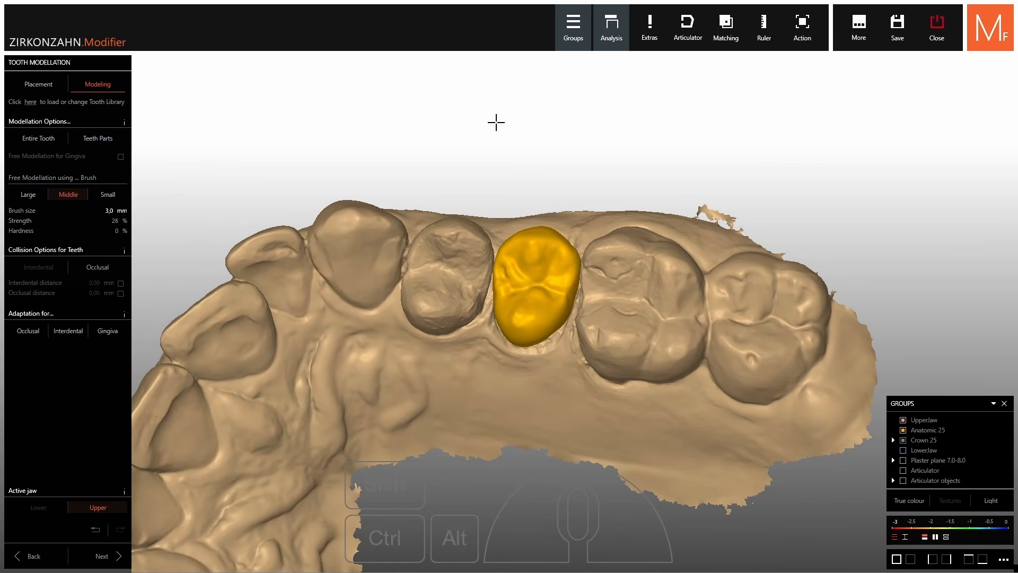
{"action": "left_click", "coordinate": [94, 554]}
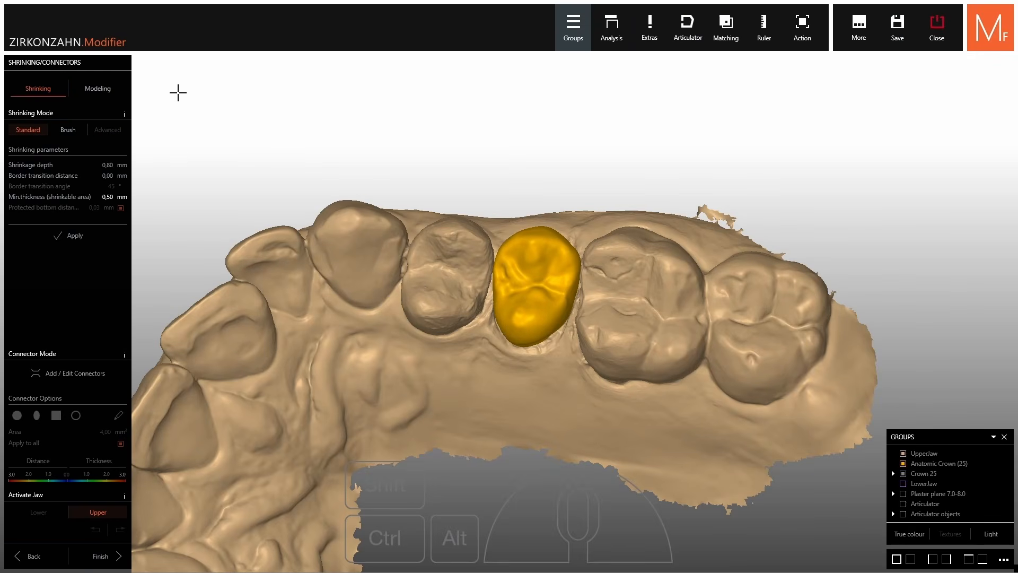
Finish the crown to reach Save Construction for 25_Crown_Bridge_final
{"action": "right_click_drag", "start_coordinate": [400, 261], "coordinate": [397, 190]}
{"action": "right_click_drag", "start_coordinate": [319, 244], "coordinate": [358, 197]}
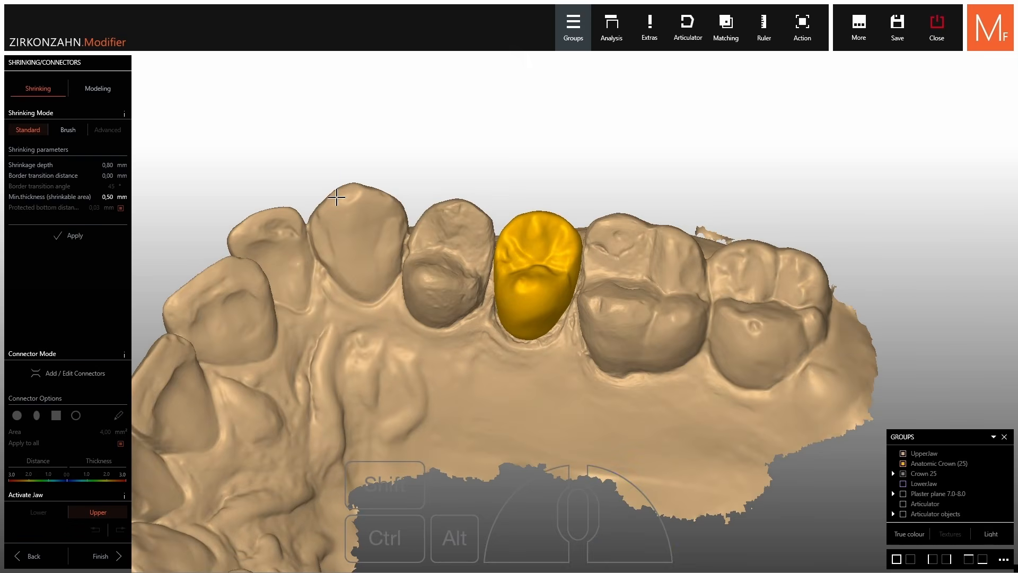
{"action": "left_click", "coordinate": [99, 561]}
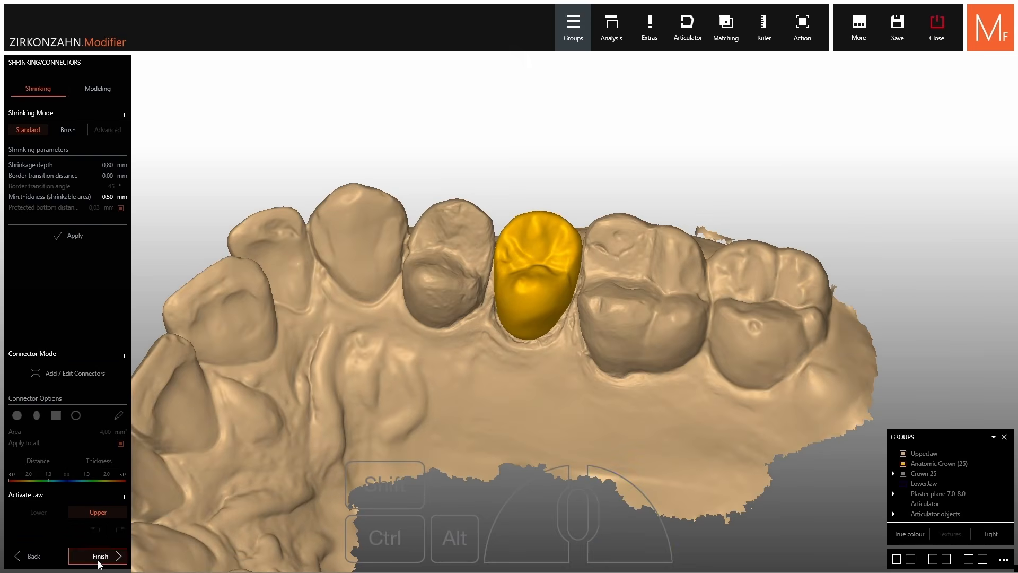
{"action": "right_click_drag", "start_coordinate": [423, 310], "coordinate": [434, 258]}
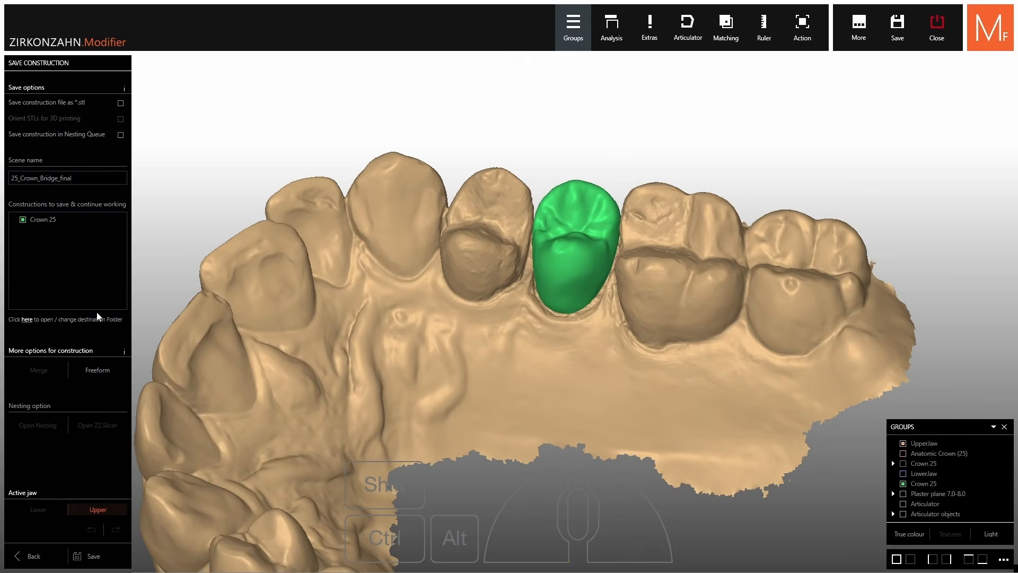
Save the 25_Crown_Bridge_final construction from the Save Construction panel
{"action": "left_click", "coordinate": [95, 556]}
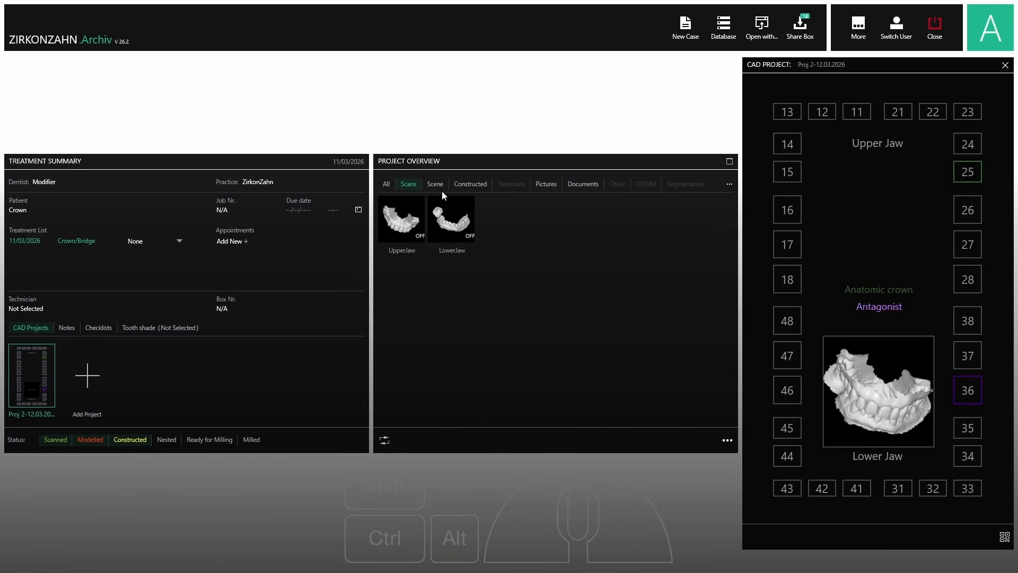
Preview the constructed crown in 3D, then open the 25_Crown_Bridge_final scene
{"action": "left_click", "coordinate": [460, 184]}
{"action": "left_click", "coordinate": [406, 215]}
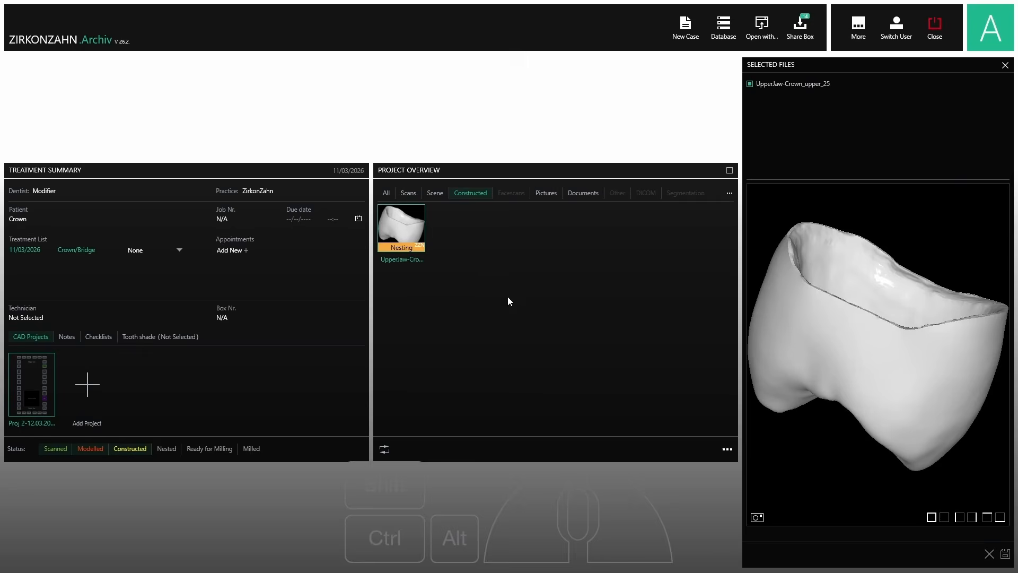
{"action": "right_click_drag", "start_coordinate": [876, 275], "coordinate": [884, 368]}
{"action": "left_click", "coordinate": [581, 336]}
{"action": "left_click", "coordinate": [435, 184]}
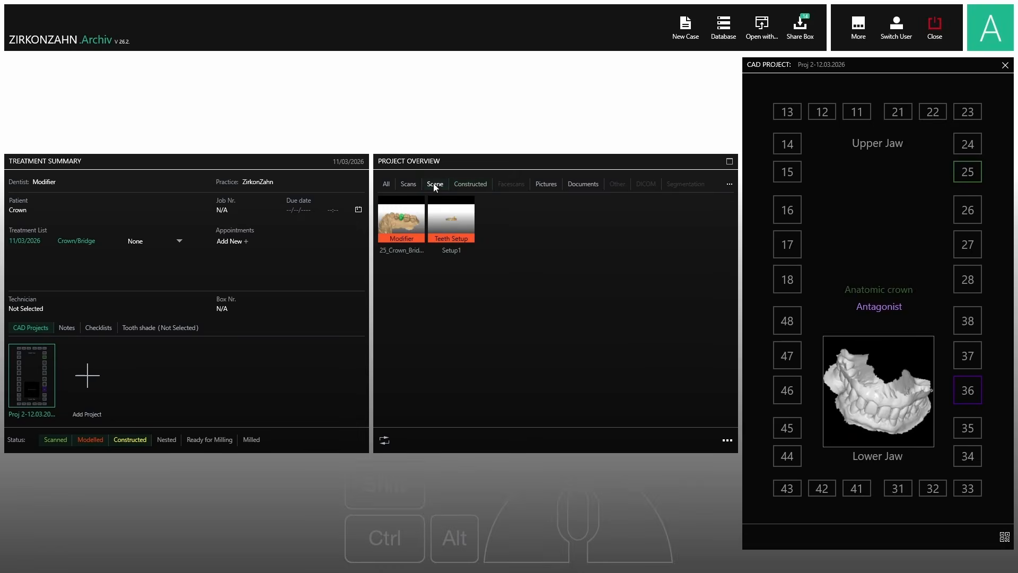
{"action": "left_click", "coordinate": [404, 217]}
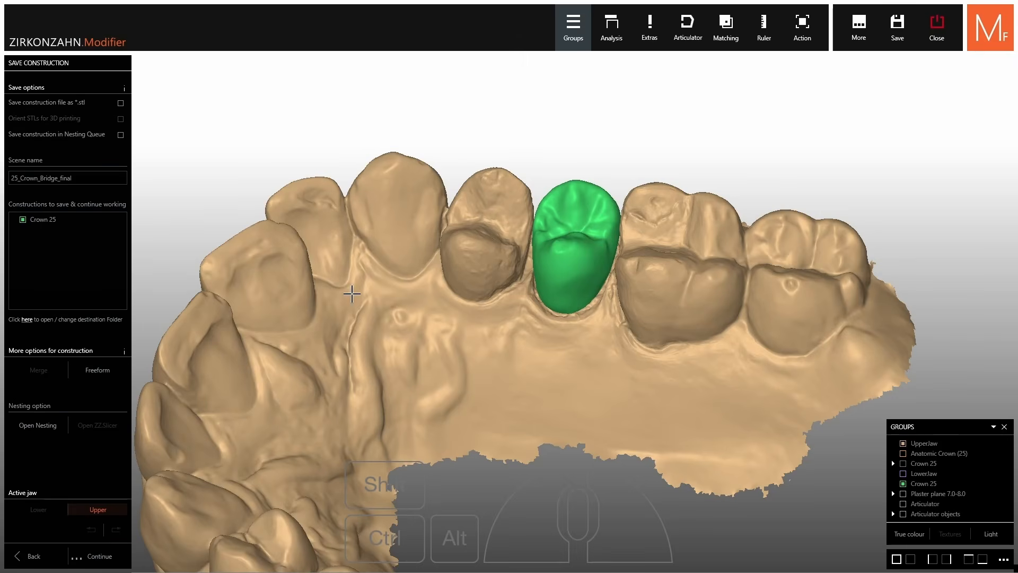
Turn on 'Save construction file as *.stl' for the construction
{"action": "left_click", "coordinate": [45, 104]}
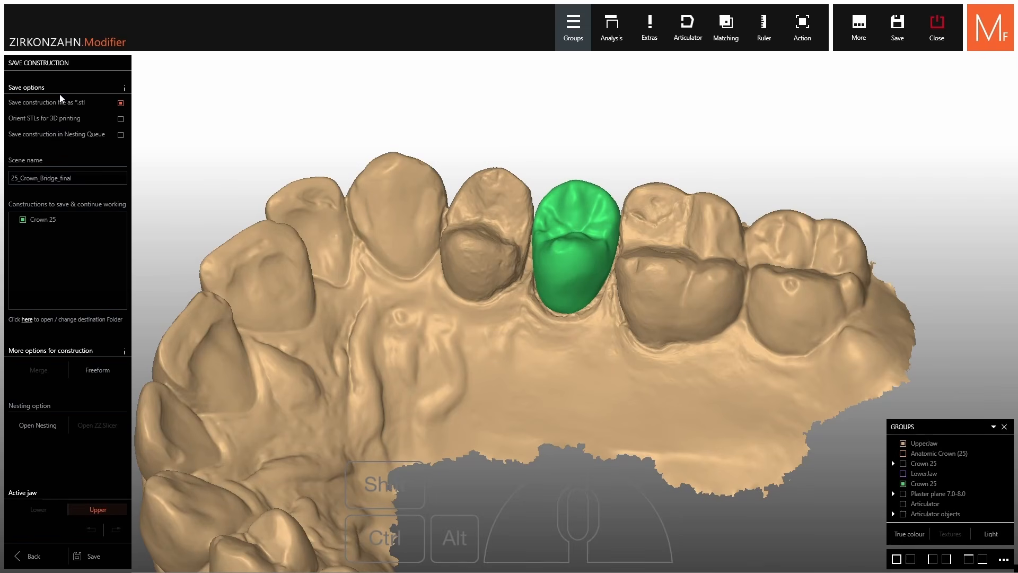